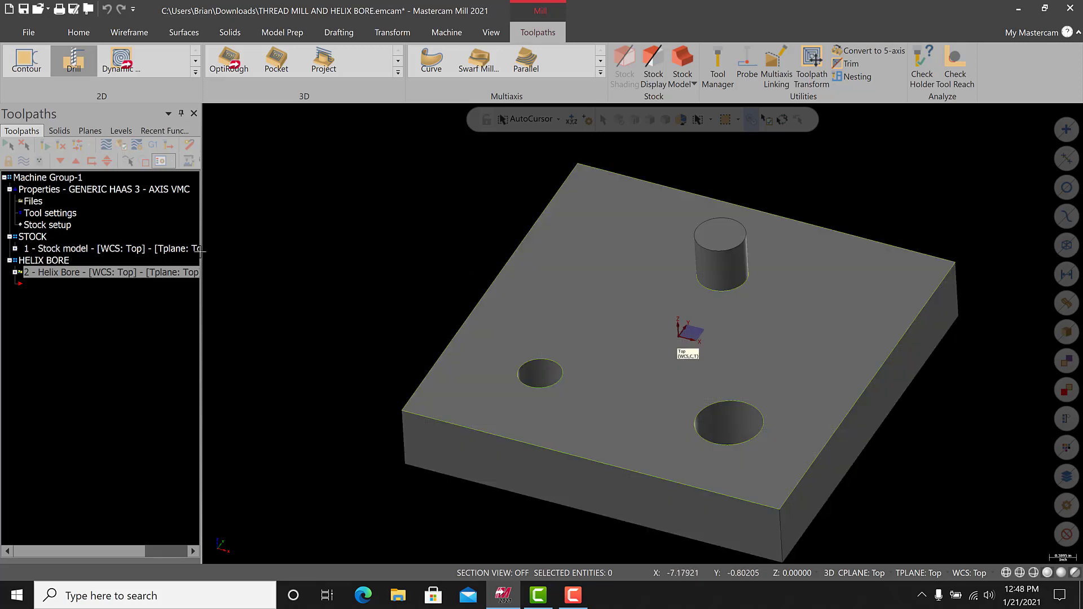
# - Add a new toolpath group to Machine Group-1 and name it ID THREAD MILL
pyautogui.click(48, 178)
pyautogui.rightClick(48, 180)
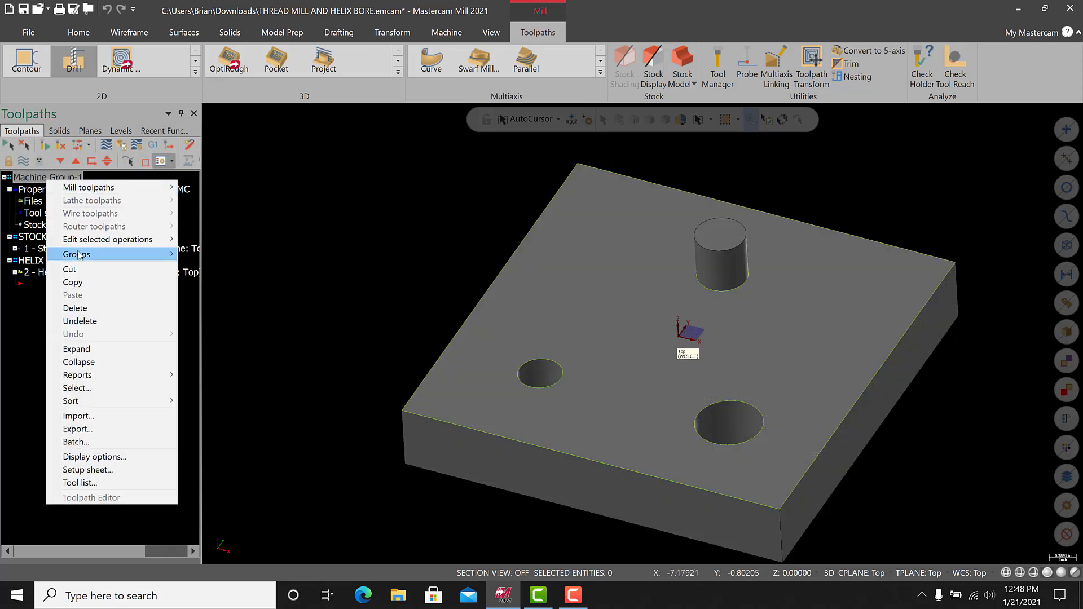
pyautogui.moveTo(79, 255)
pyautogui.click(213, 268)
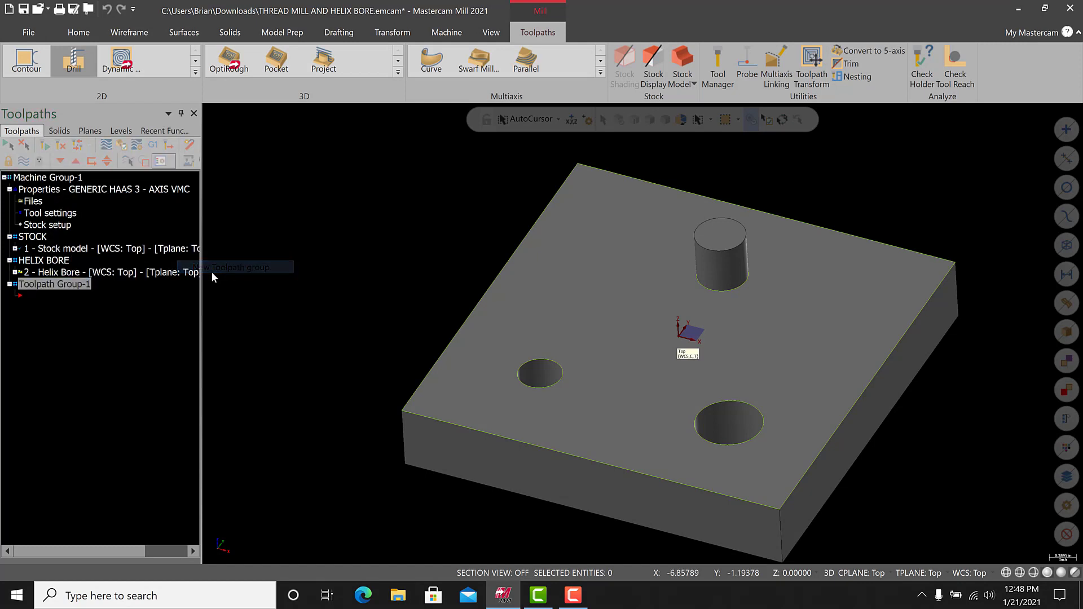
pyautogui.click(78, 285)
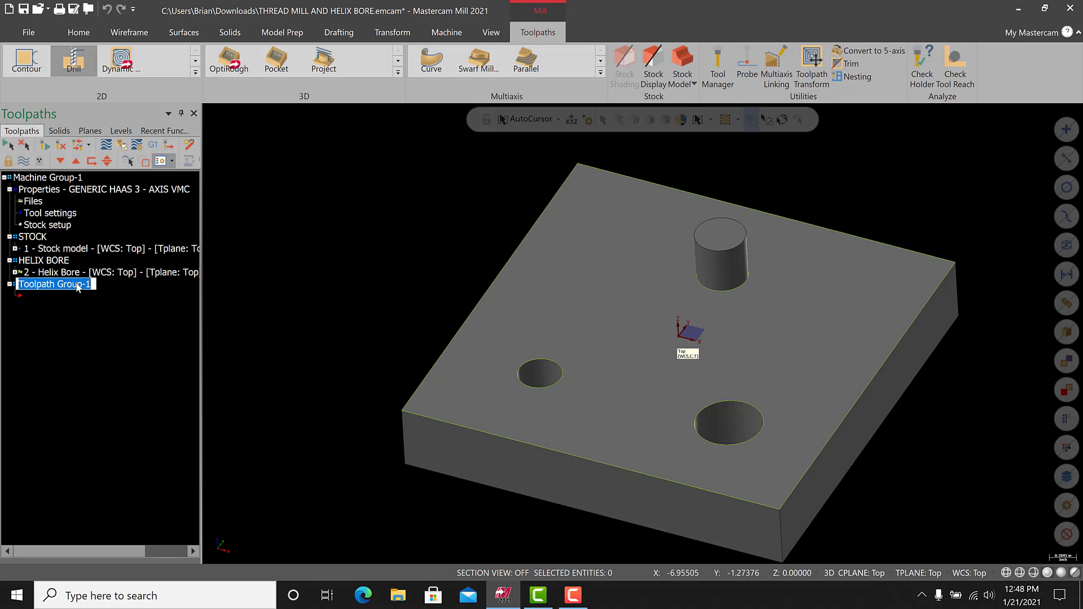
pyautogui.press('BackSpace')
pyautogui.write('ID THREAD MILL')
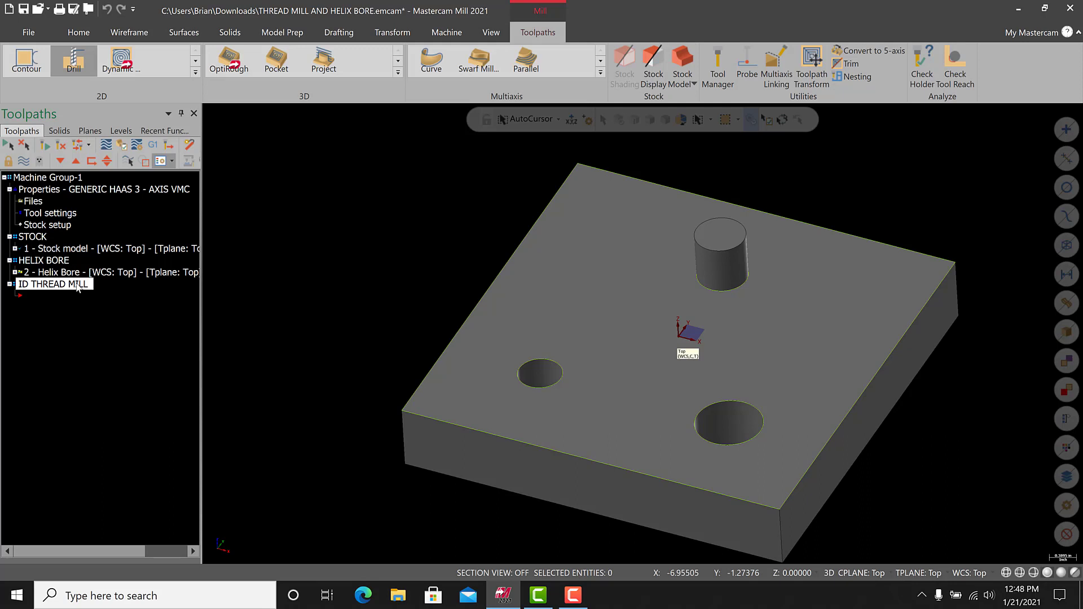
pyautogui.press('Return')
# - Collapse and re-expand the STOCK and HELIX BORE groups to check the group order
pyautogui.click(10, 237)
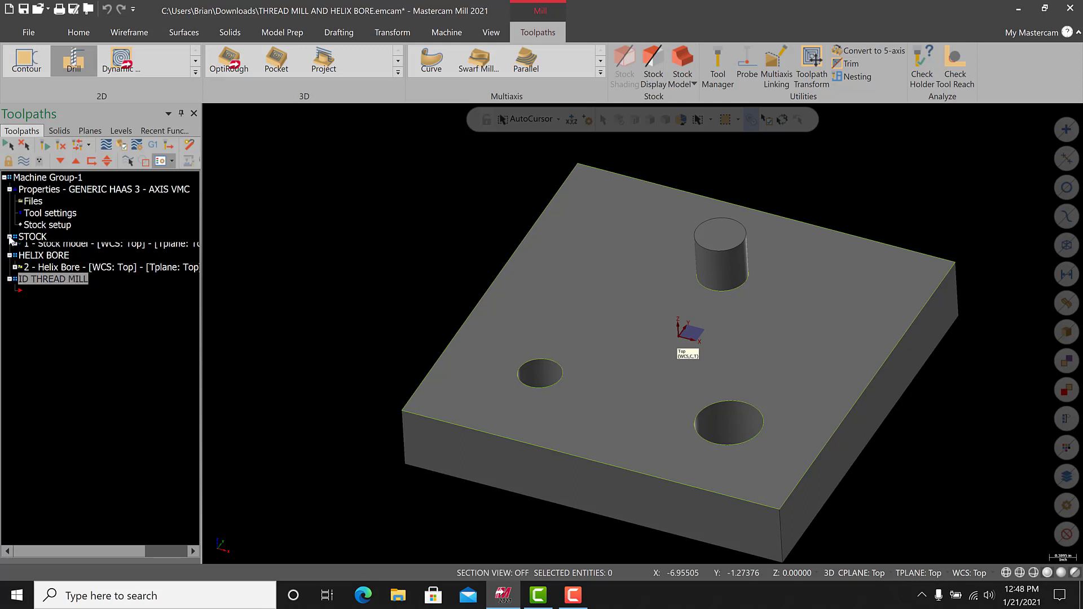
pyautogui.click(10, 249)
pyautogui.keyDown('ctrl'); pyautogui.click(24, 250); pyautogui.keyUp('ctrl')
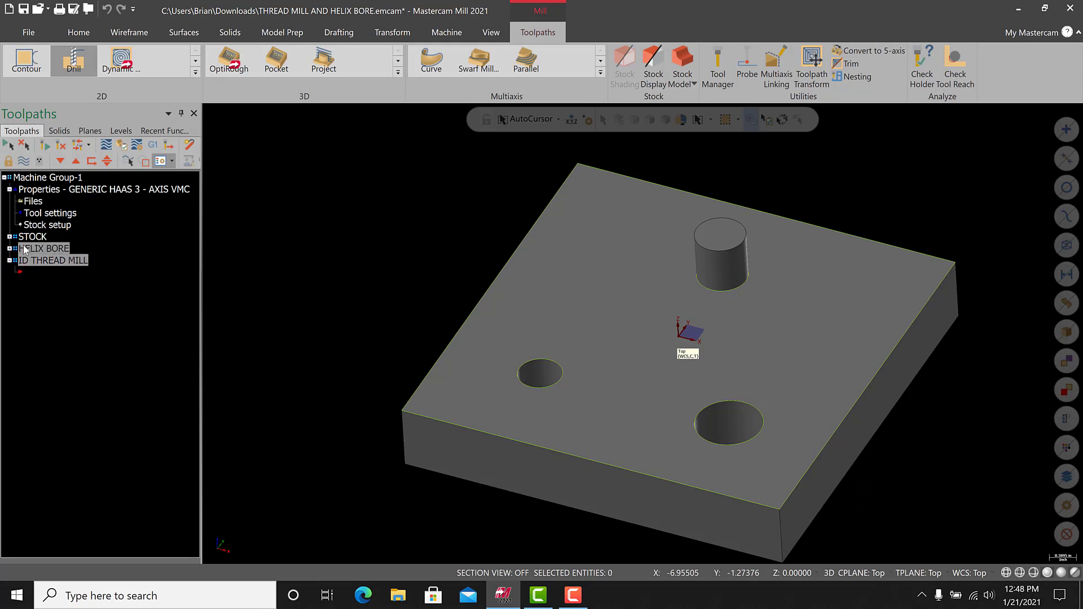
pyautogui.click(9, 249)
pyautogui.click(33, 237)
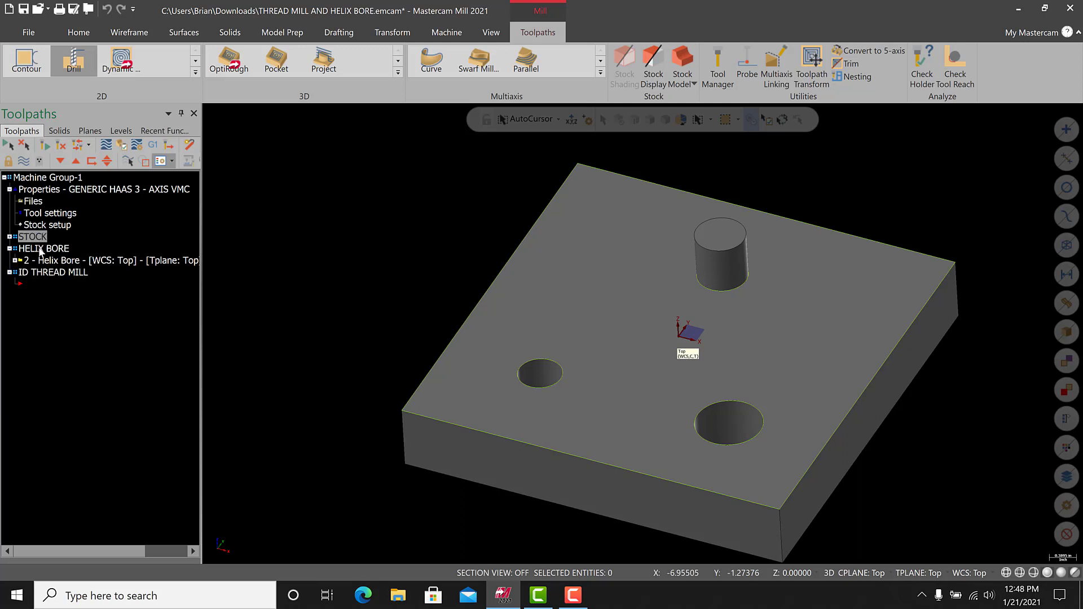
pyautogui.click(9, 237)
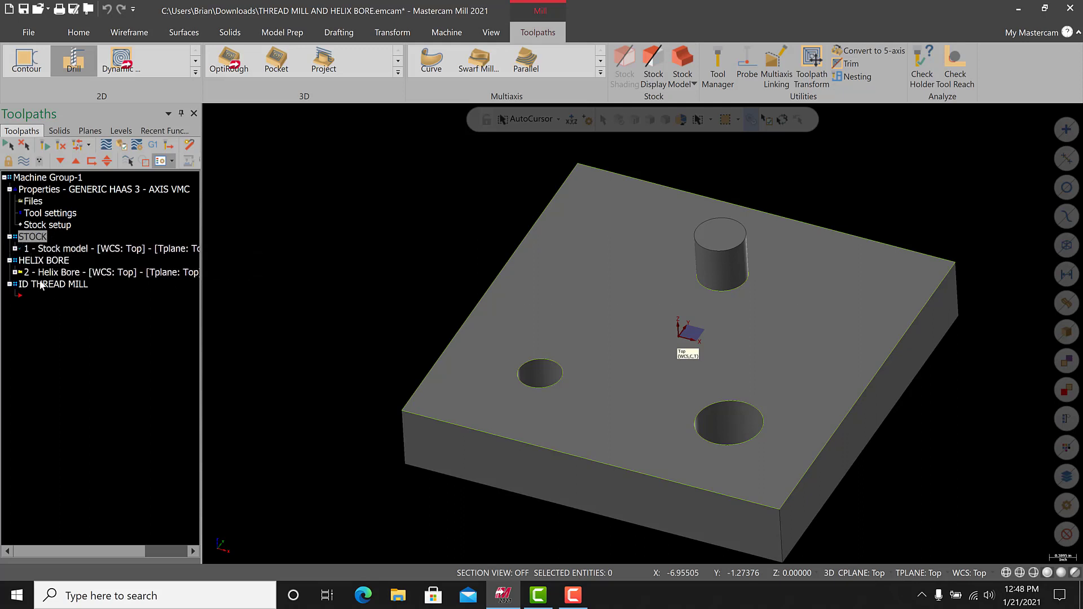
pyautogui.click(10, 237)
pyautogui.click(9, 249)
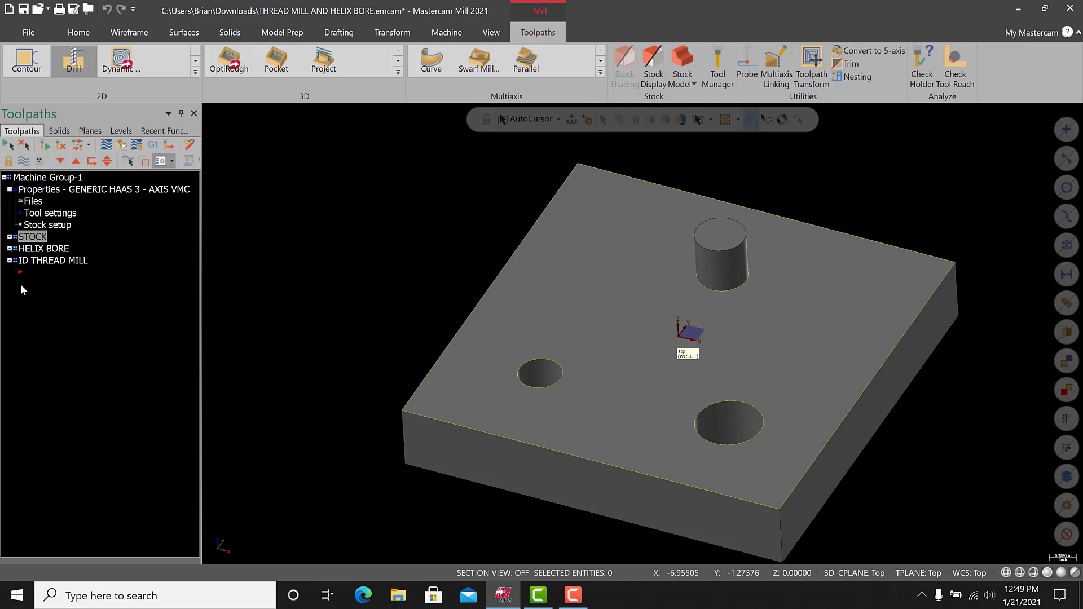
pyautogui.click(10, 249)
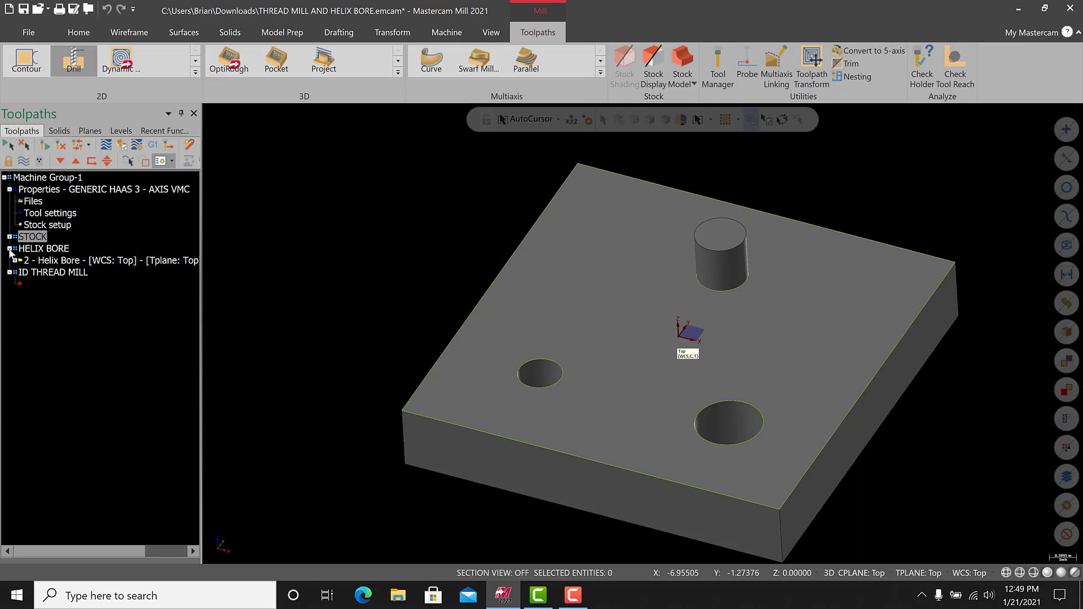
pyautogui.click(9, 237)
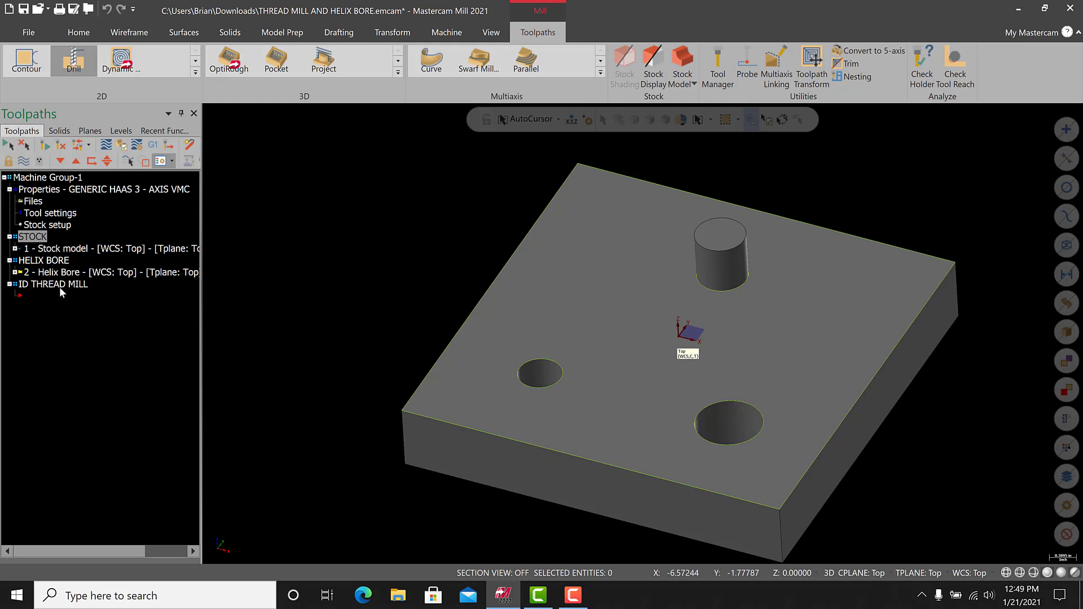
# - In ID THREAD MILL, start a Drill toolpath on the 0.656-diameter hole
pyautogui.click(60, 286)
pyautogui.click(73, 59)
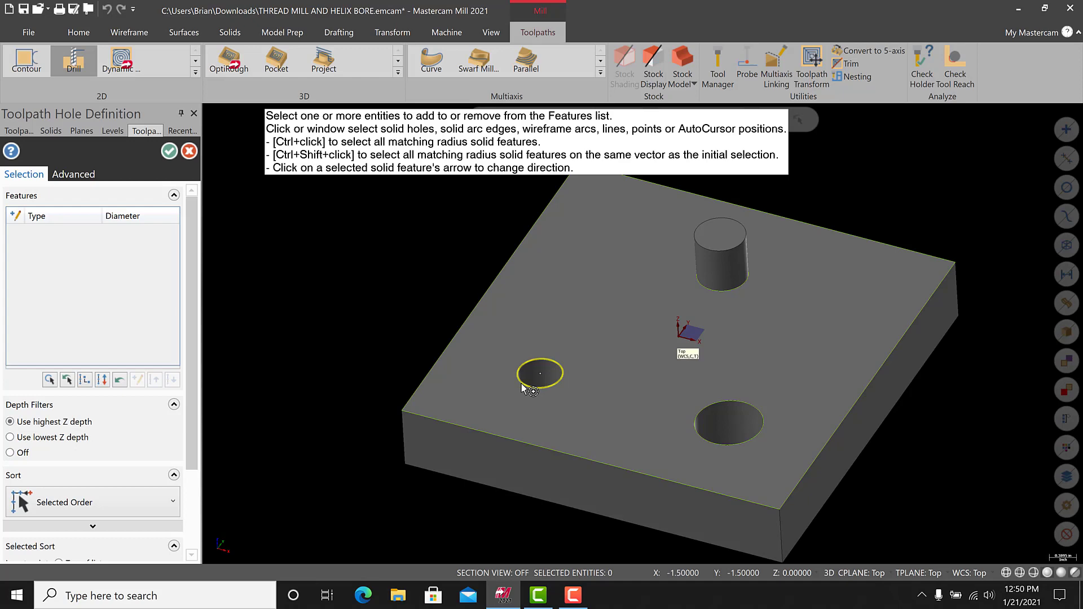
pyautogui.click(522, 386)
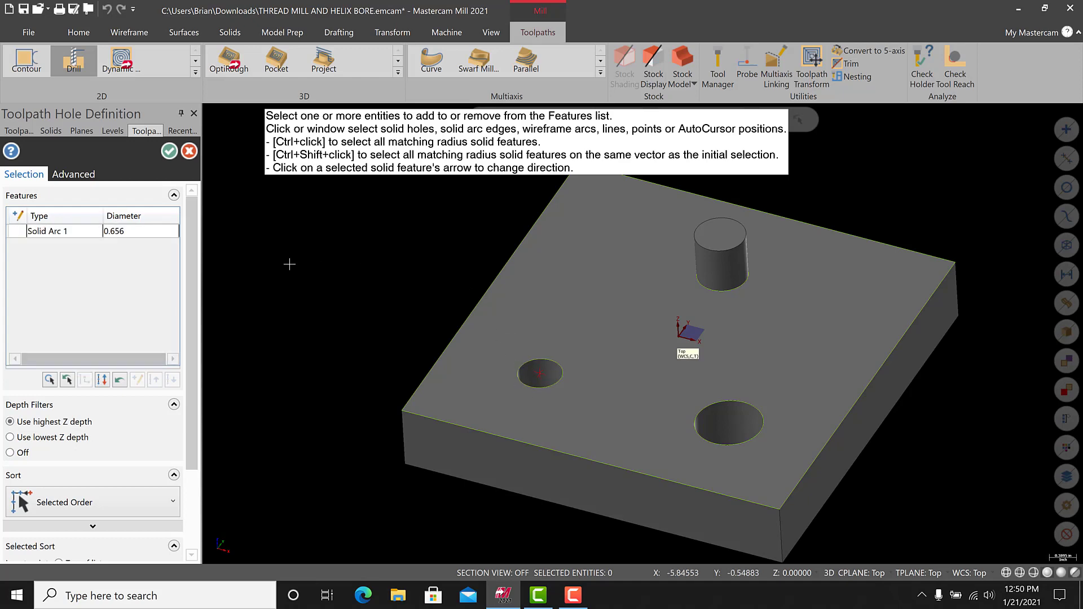
pyautogui.click(169, 152)
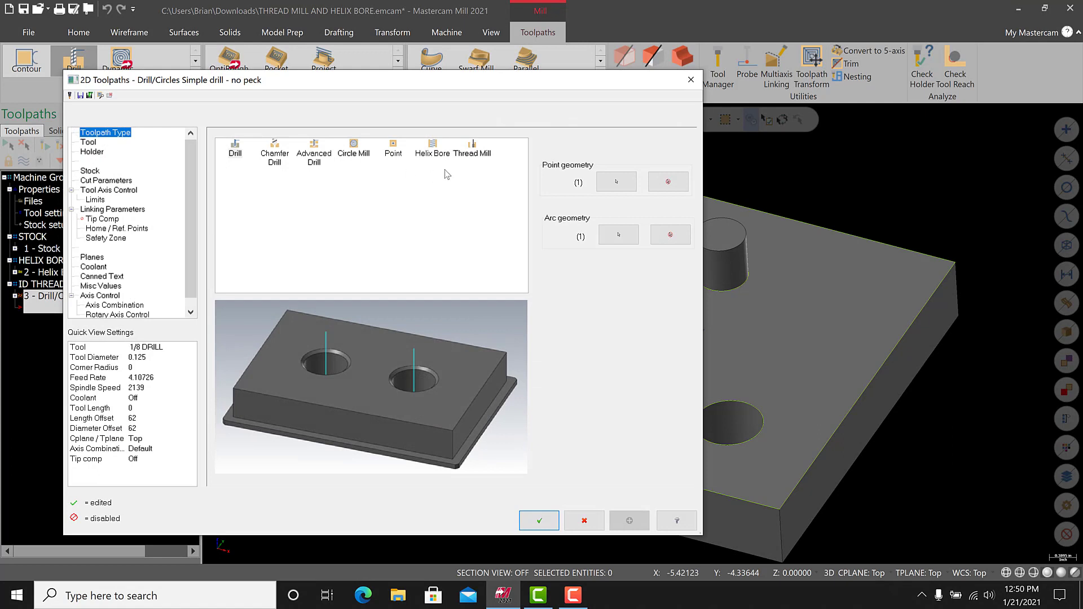
# - Switch the toolpath type to Thread Mill and delete the existing custom thread tool
pyautogui.click(483, 150)
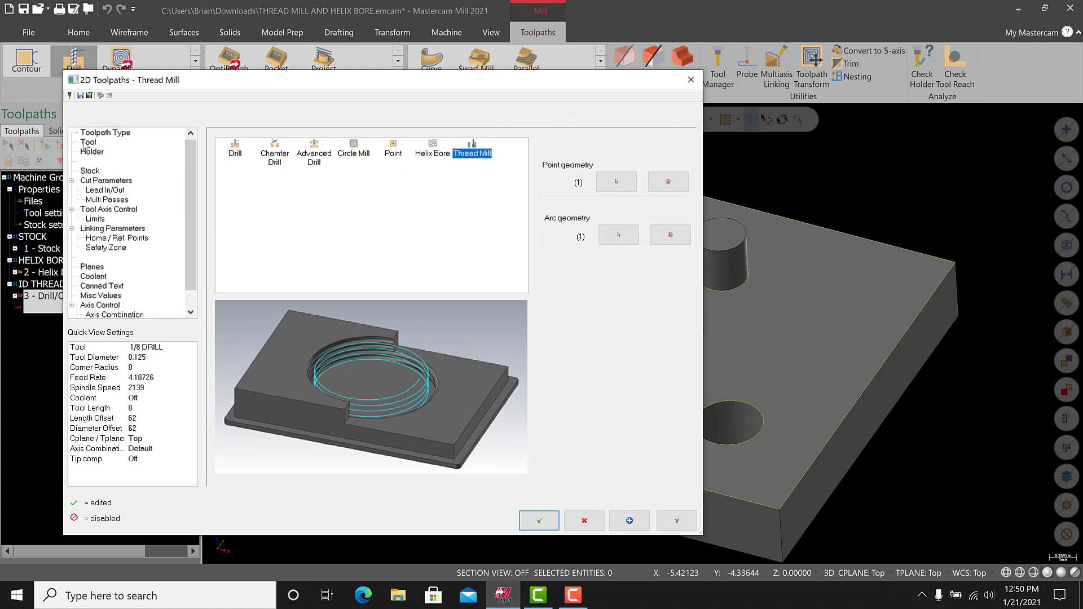
pyautogui.click(88, 142)
pyautogui.click(301, 175)
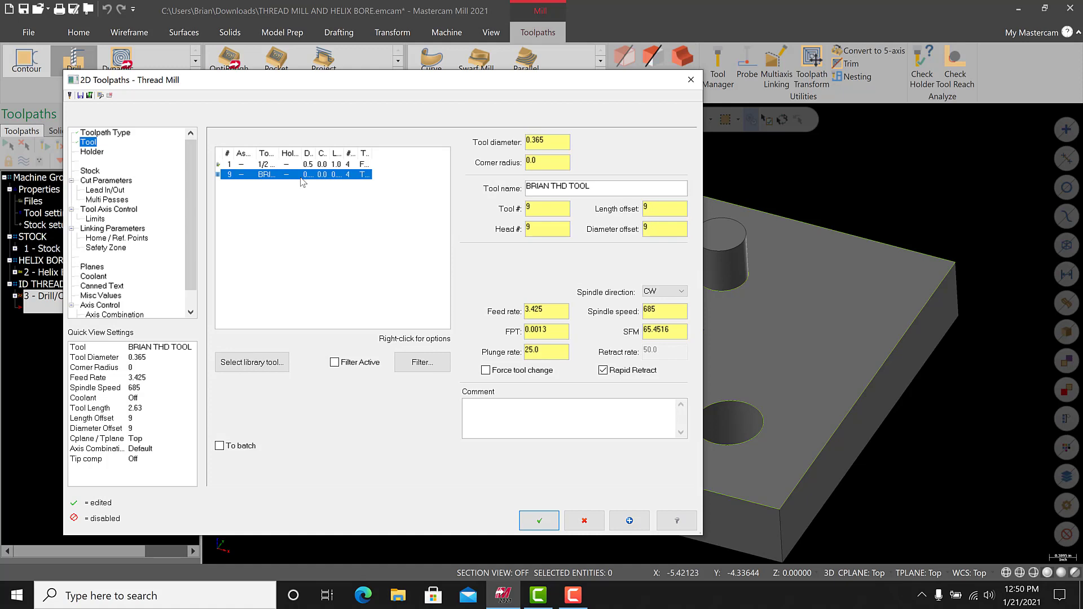
pyautogui.press('Delete')
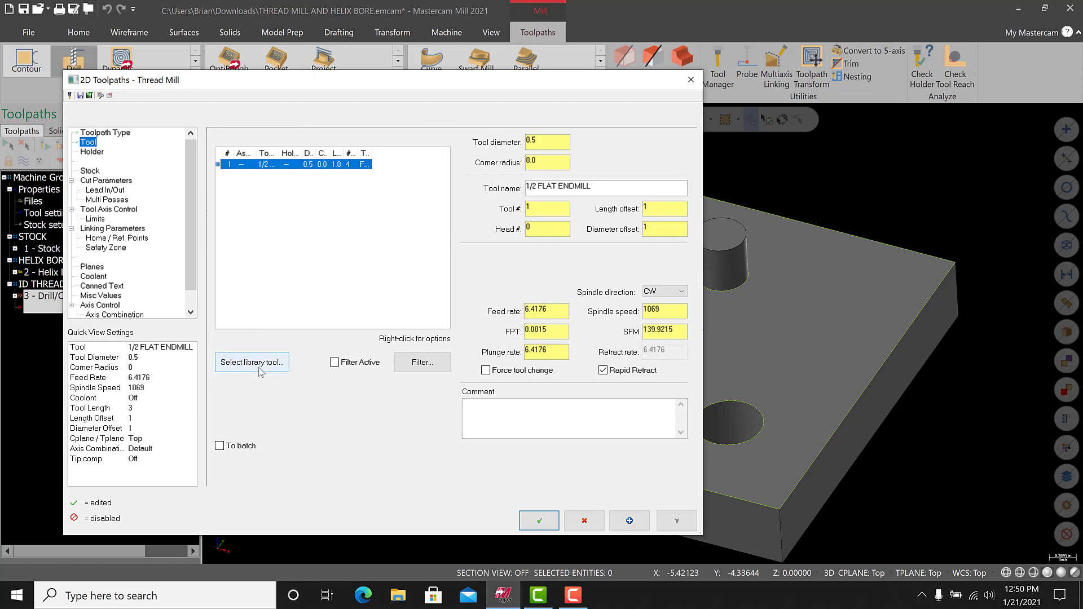
# - Create a new tool of type Thread mill and proceed to its geometry
pyautogui.click(285, 356)
pyautogui.click(493, 512)
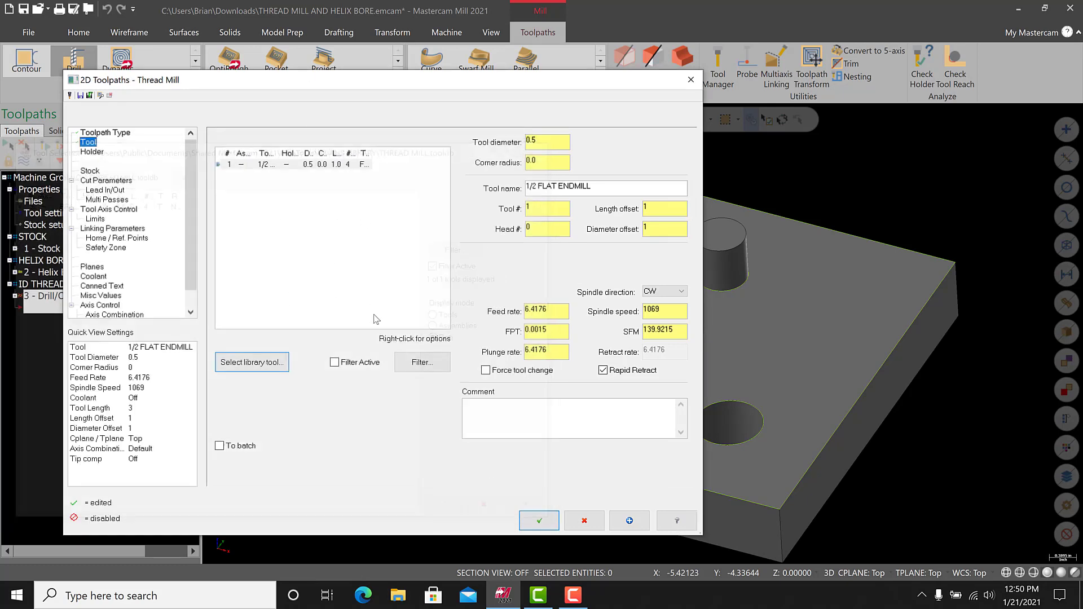
pyautogui.rightClick(303, 224)
pyautogui.click(324, 246)
pyautogui.click(325, 248)
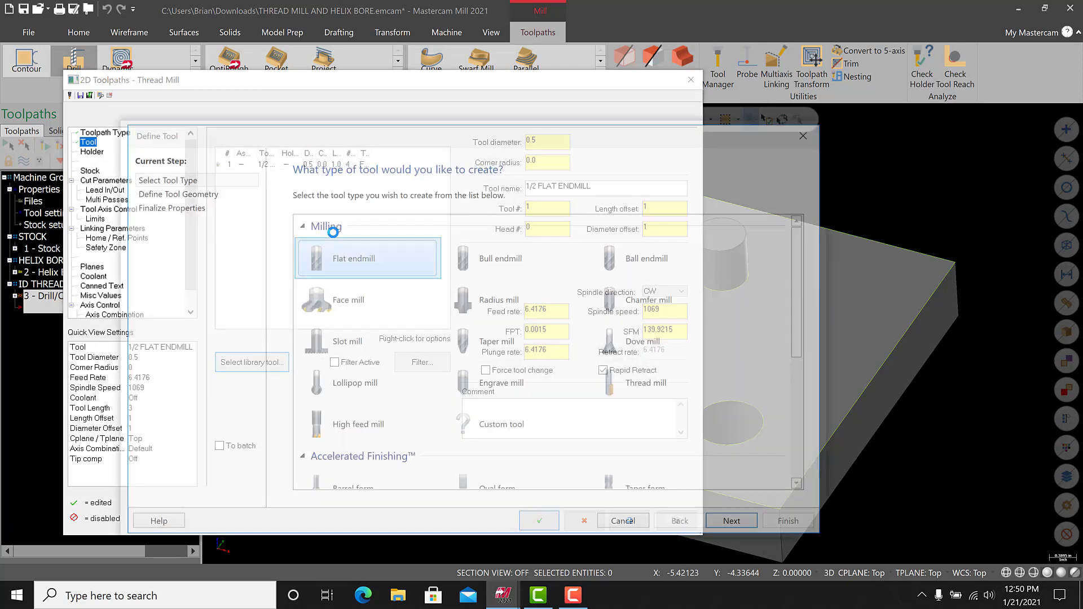
pyautogui.click(632, 379)
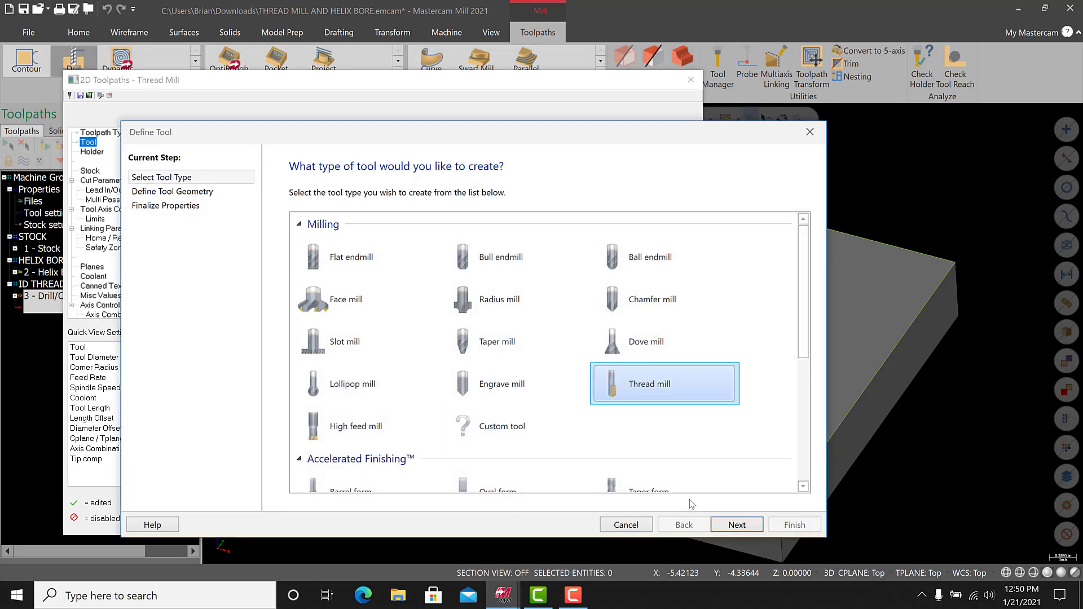
pyautogui.click(737, 525)
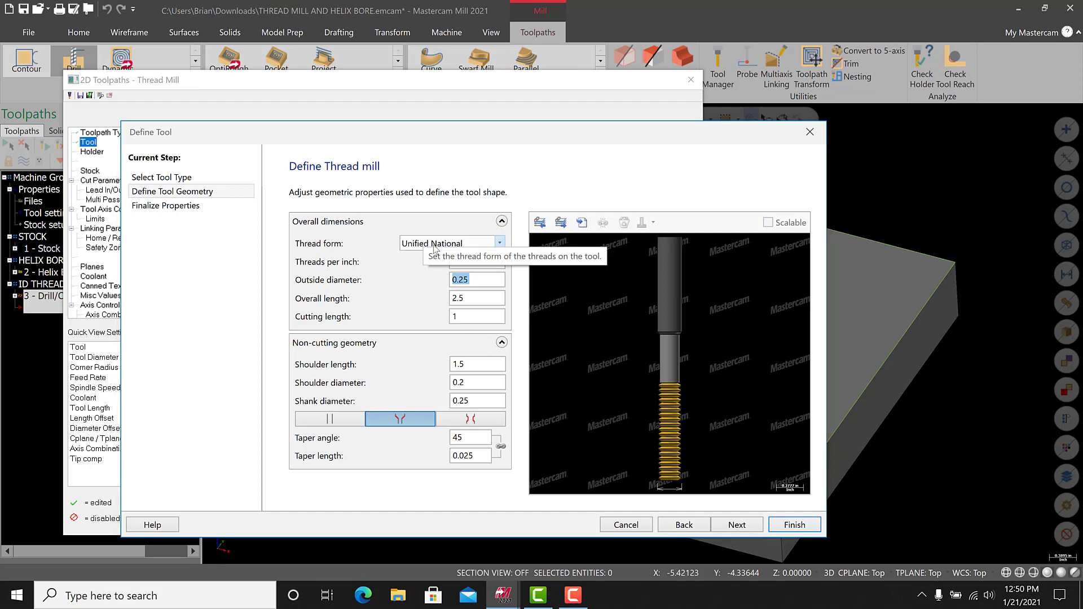
# - Set the thread mill to 11 threads per inch and a 0.09 cutting length
pyautogui.click(463, 263)
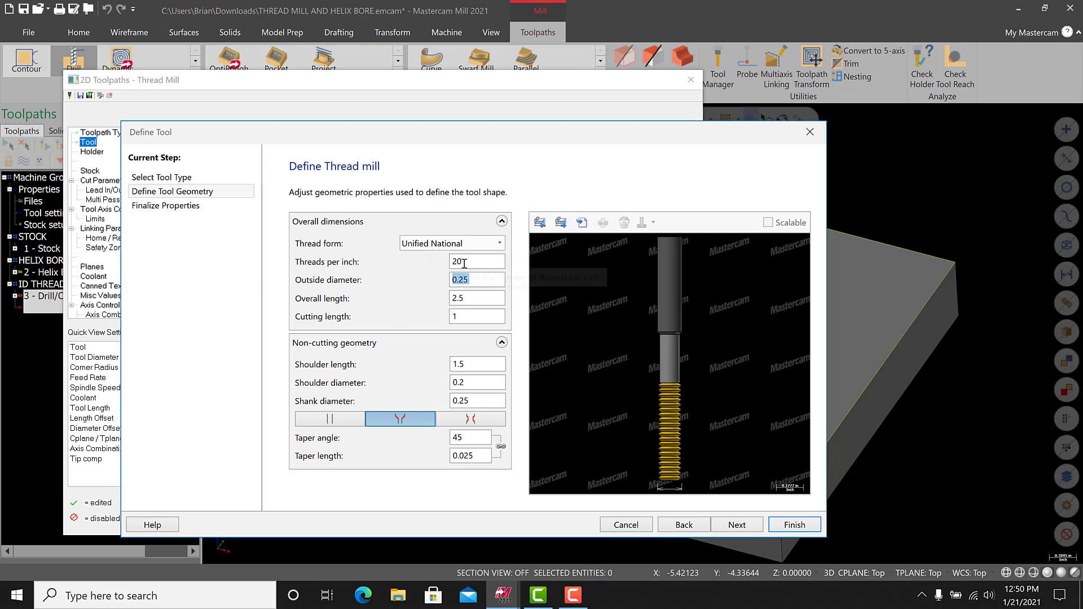
pyautogui.write('11')
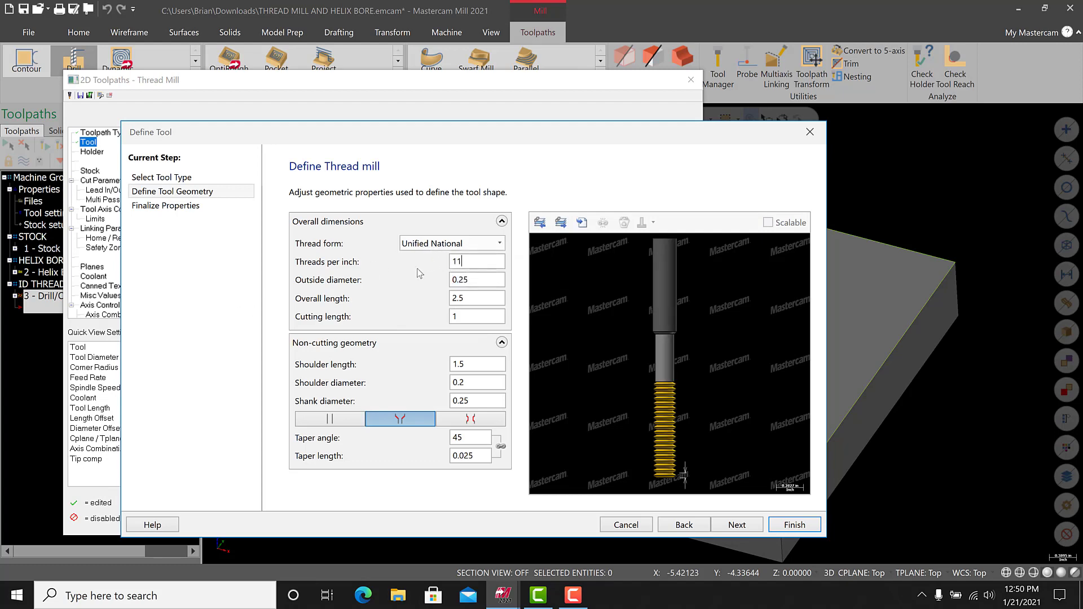
pyautogui.click(461, 280)
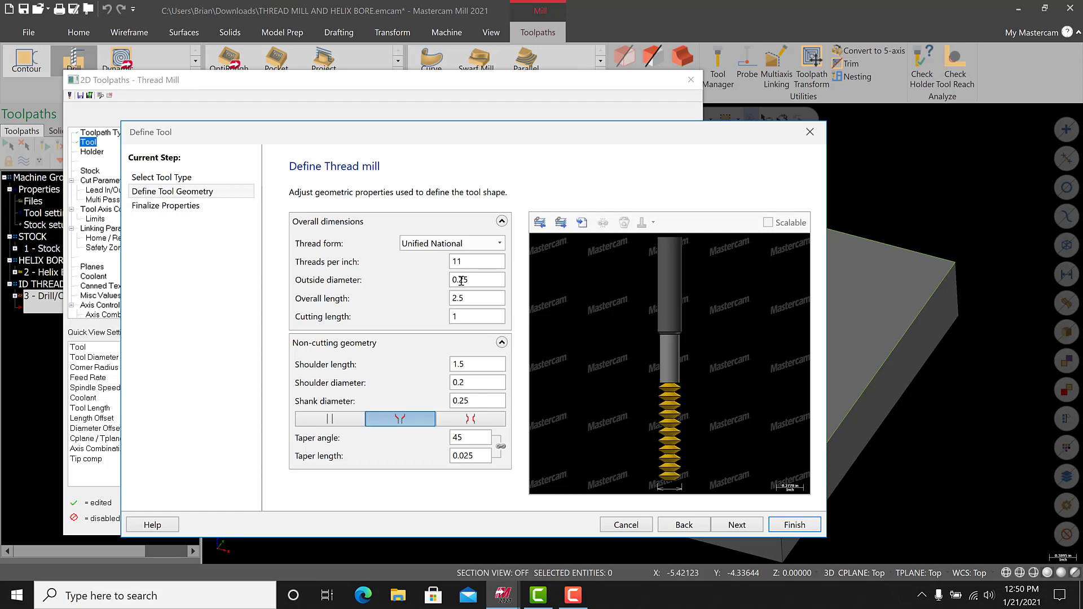
pyautogui.click(470, 261)
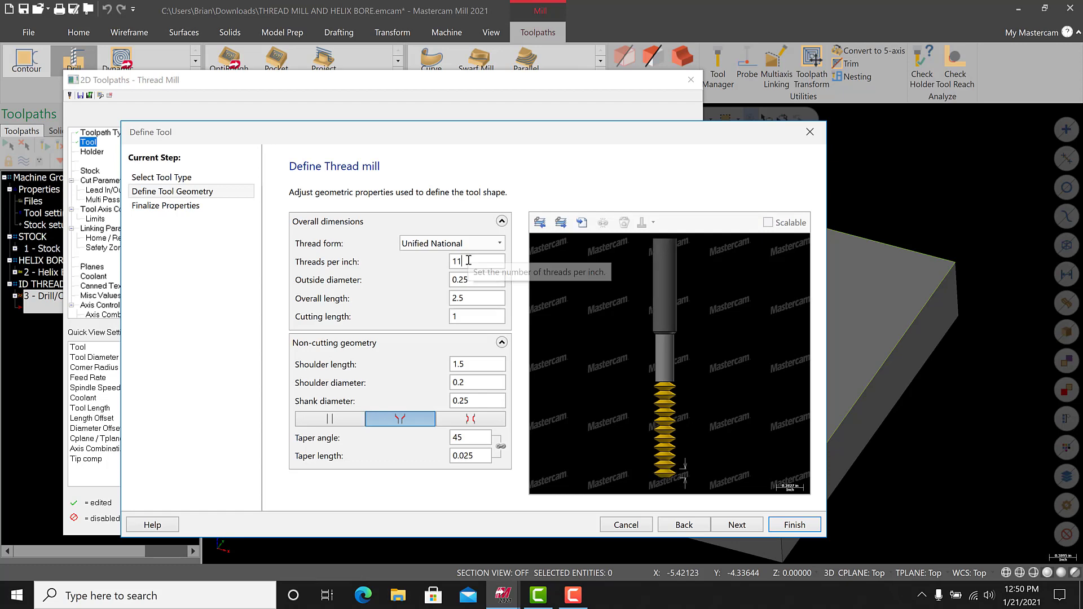
pyautogui.doubleClick(464, 317)
pyautogui.write('.09')
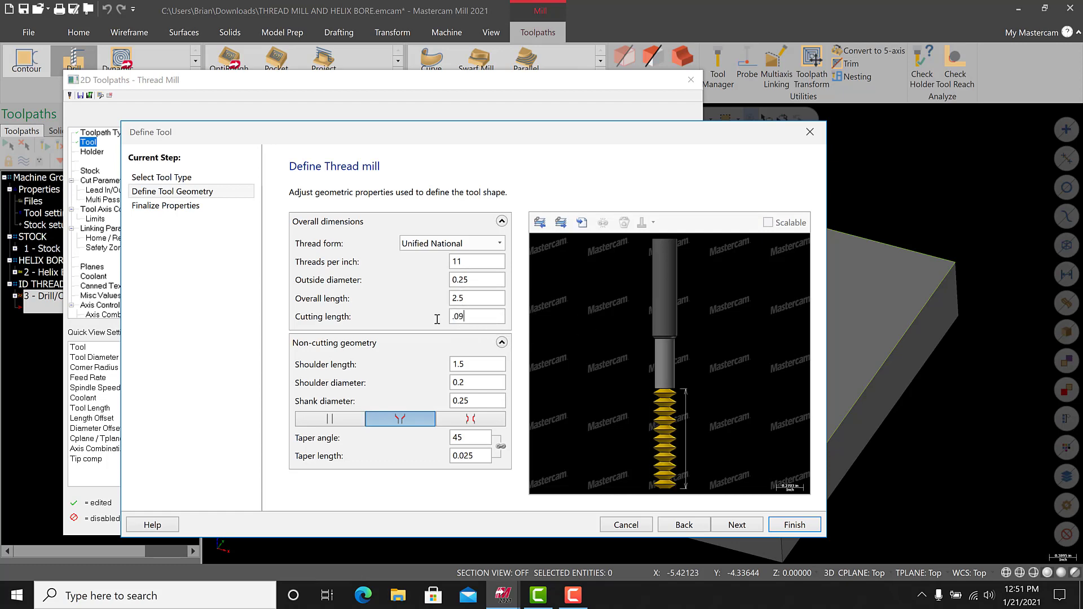
pyautogui.click(472, 298)
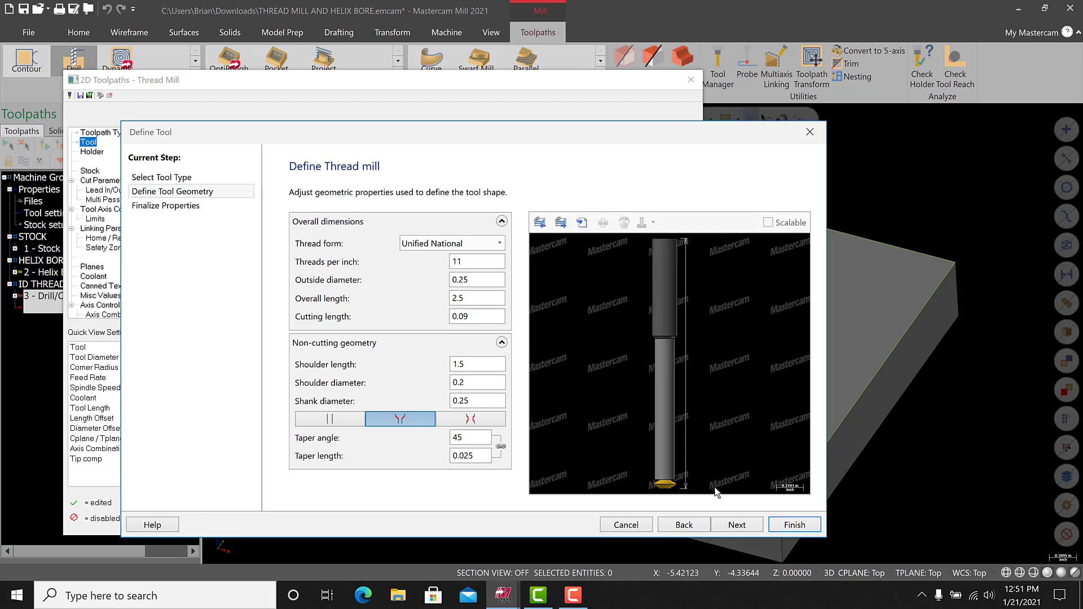
# - Try 12 threads per inch, then set it back to 11
pyautogui.click(474, 260)
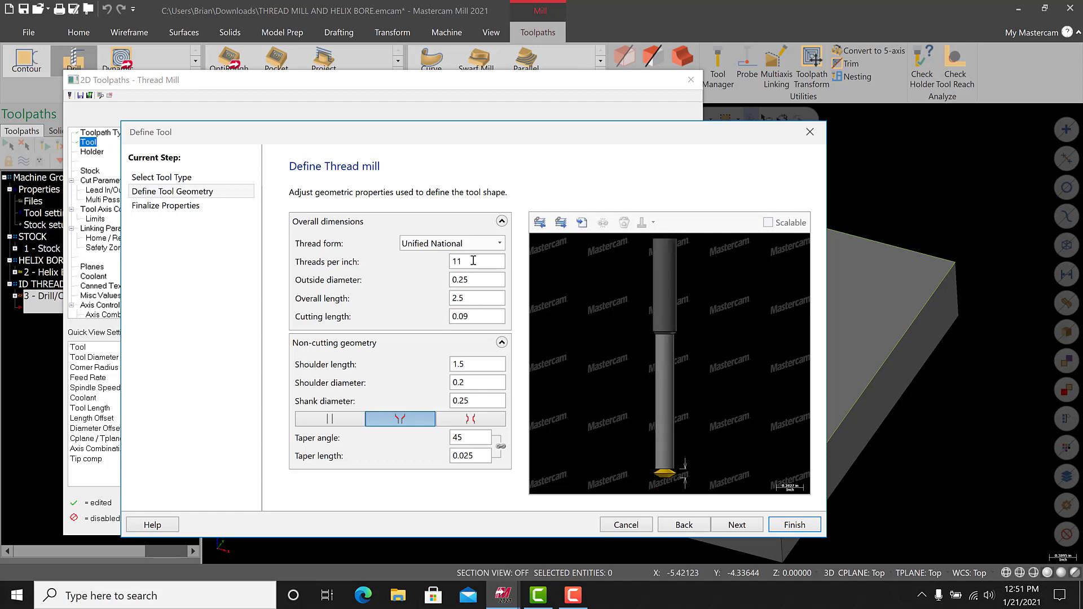
pyautogui.doubleClick(473, 261)
pyautogui.write('1')
pyautogui.click(468, 280)
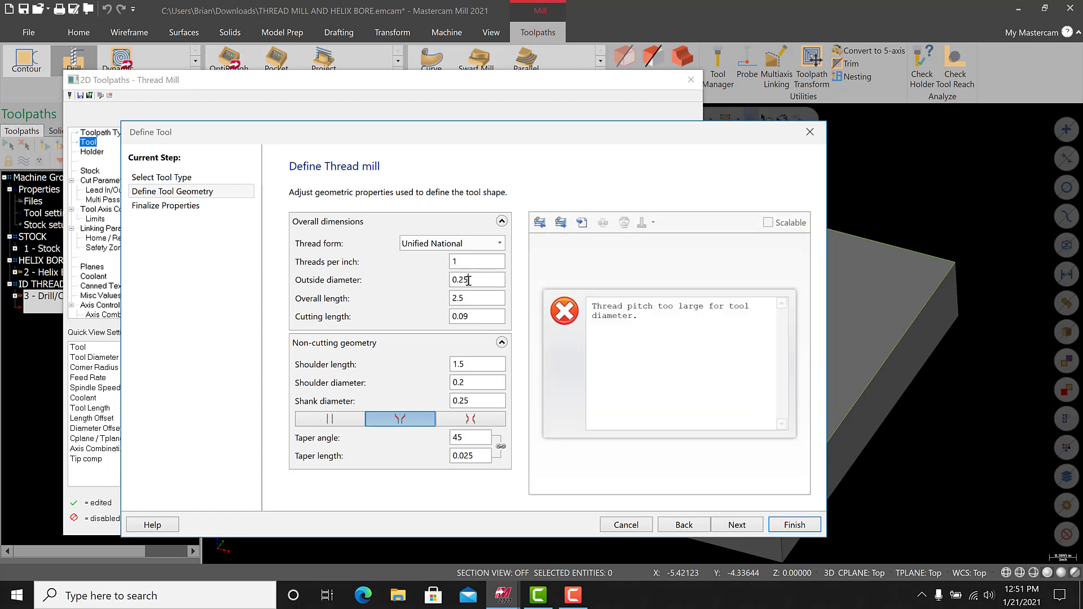
pyautogui.write('2')
pyautogui.click(466, 281)
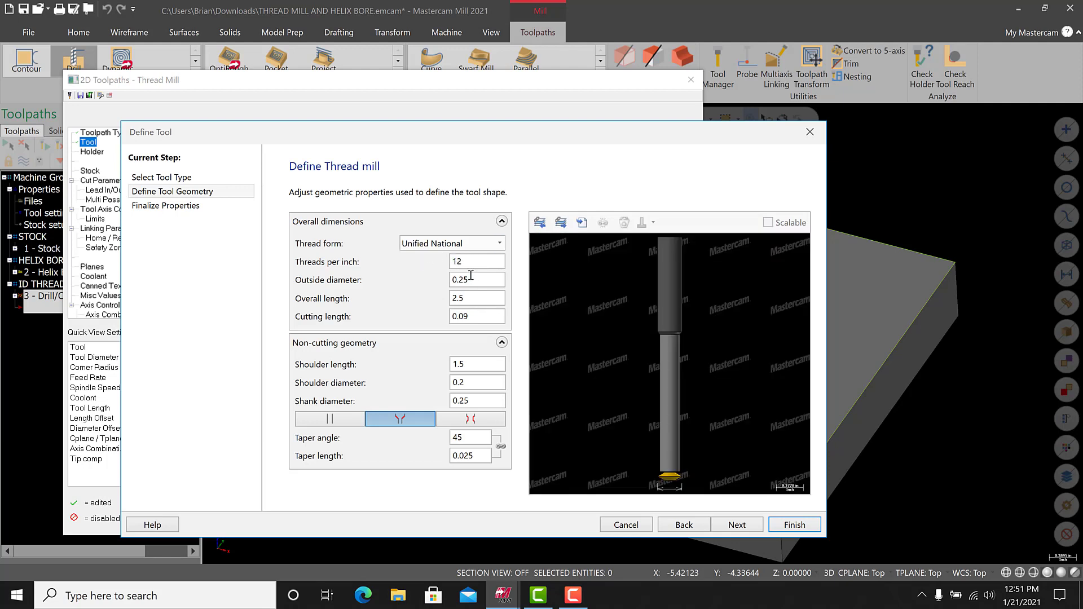
pyautogui.click(465, 261)
pyautogui.doubleClick(448, 263)
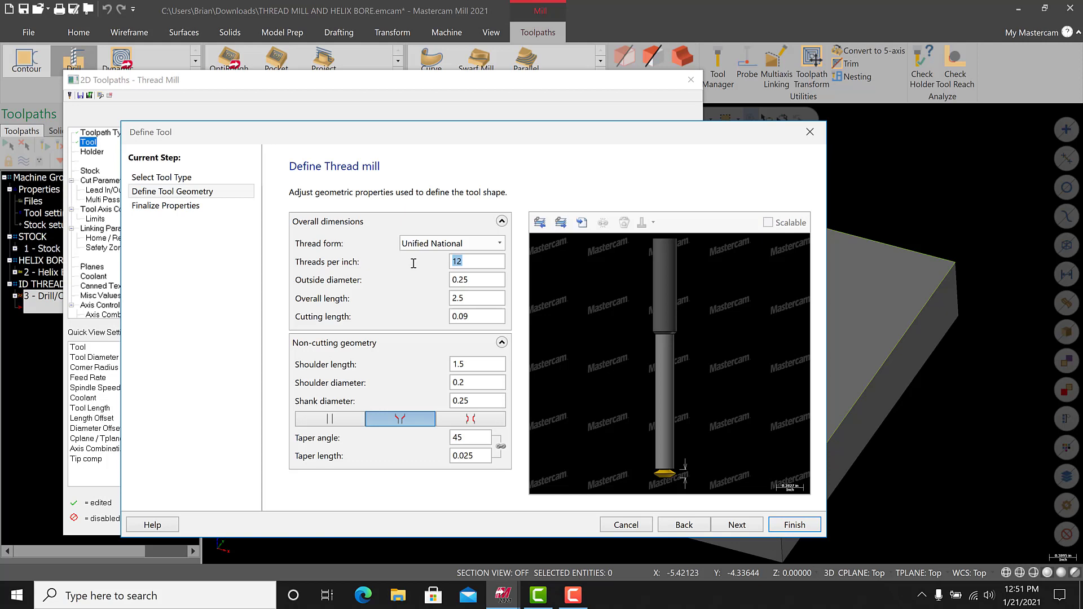
pyautogui.write('11')
pyautogui.click(485, 281)
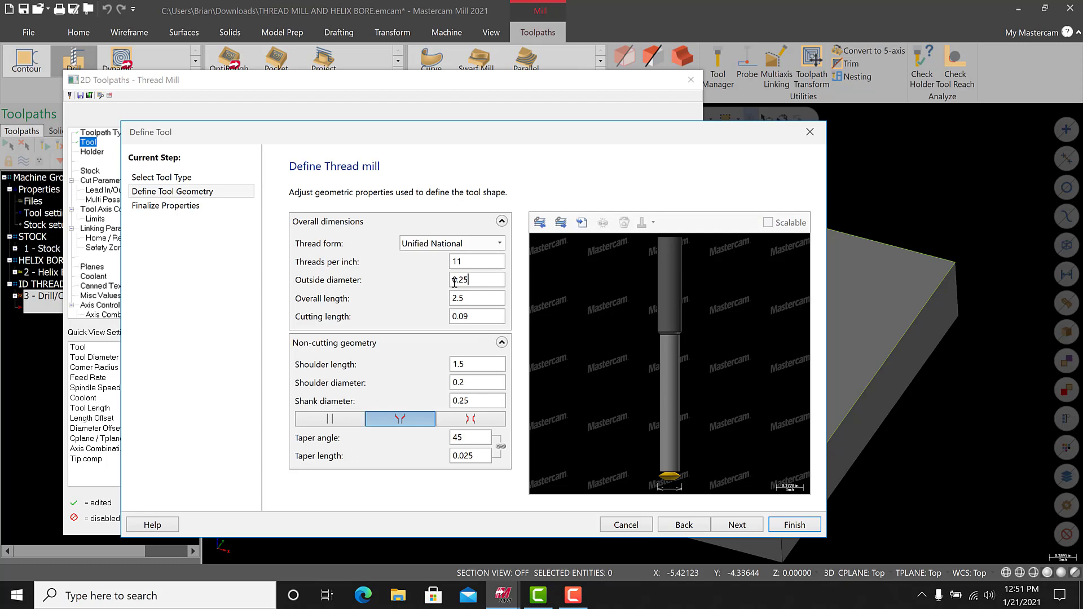
# - Give the thread mill a 0.365 outside diameter and 2.63 overall length
pyautogui.hotkey('shift', 'Home')
pyautogui.write('.36')
pyautogui.press('Tab')
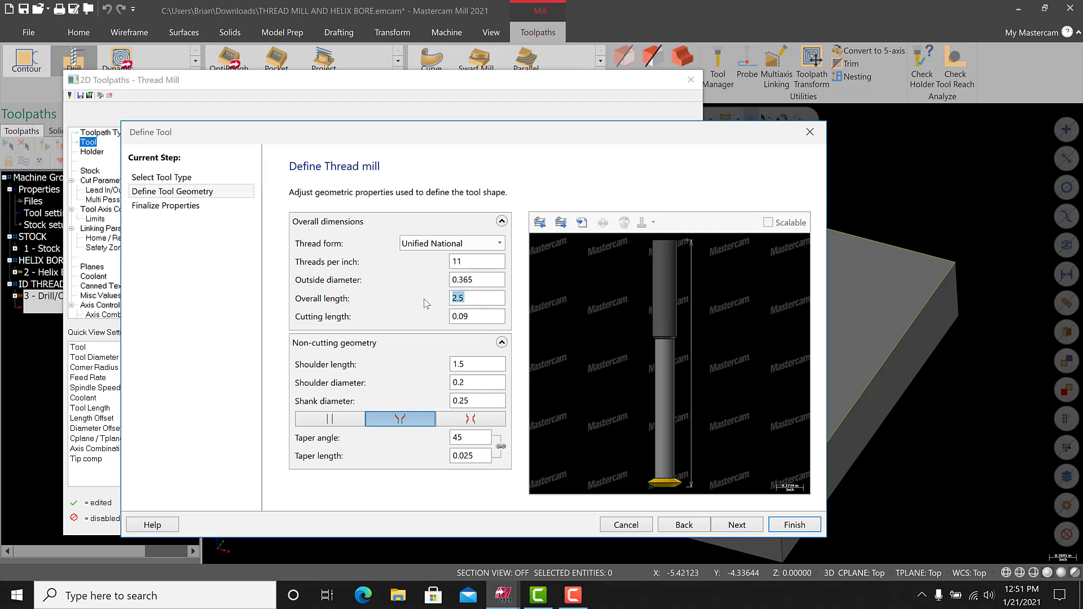
pyautogui.write('2.63')
# - Set shoulder length 0.65, shoulder diameter 0.21 and taper angle 45°
pyautogui.click(477, 366)
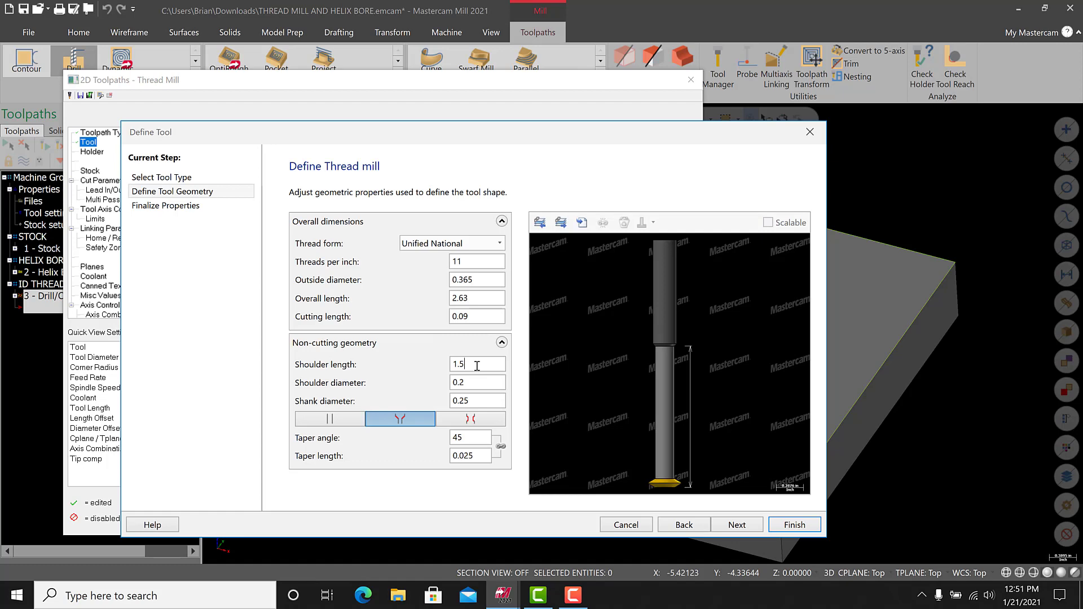
pyautogui.moveTo(477, 366); pyautogui.dragTo(453, 361)
pyautogui.write('.65')
pyautogui.click(485, 384)
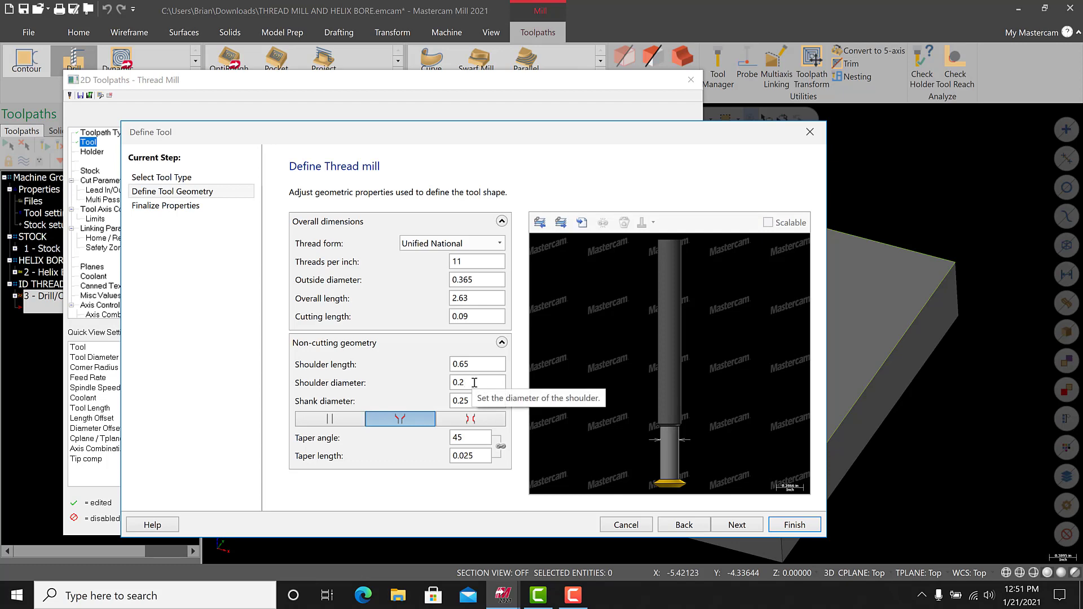
pyautogui.moveTo(476, 383); pyautogui.dragTo(442, 386)
pyautogui.write('.21')
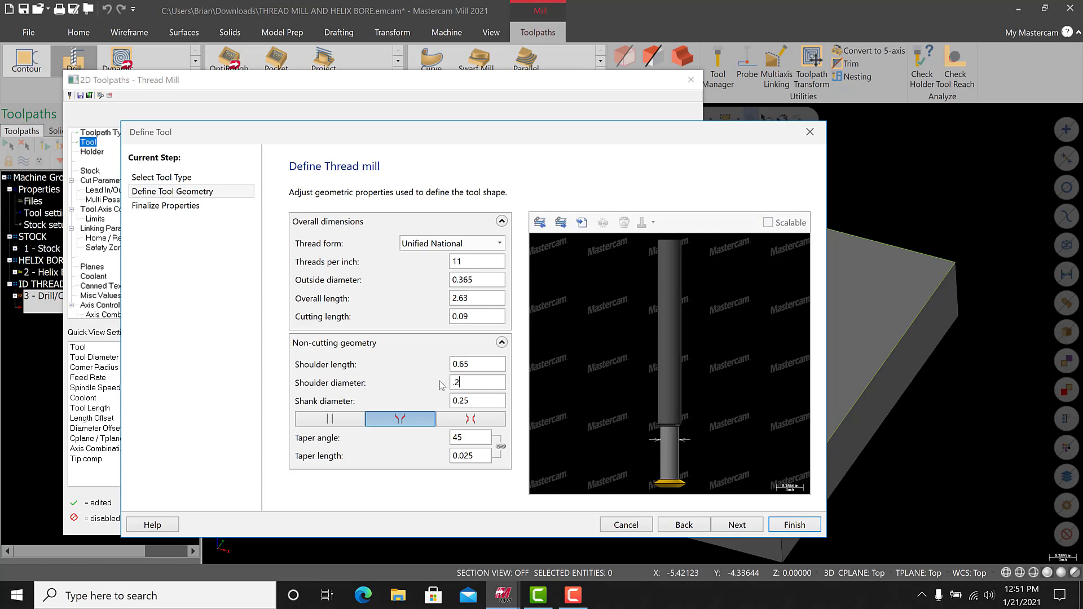
pyautogui.click(479, 400)
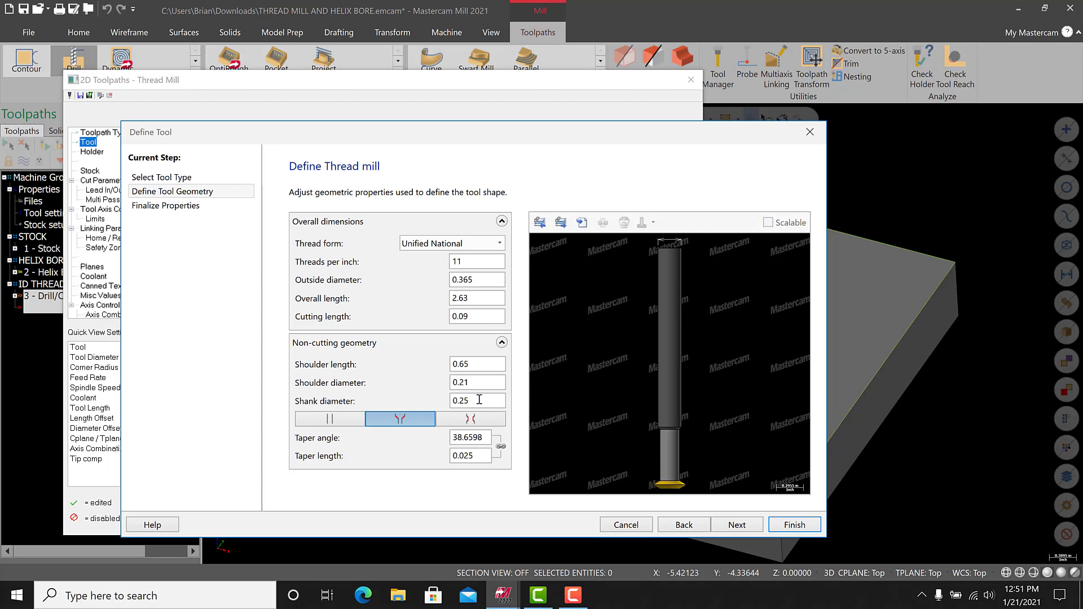
pyautogui.moveTo(451, 438); pyautogui.dragTo(509, 444)
pyautogui.write('45')
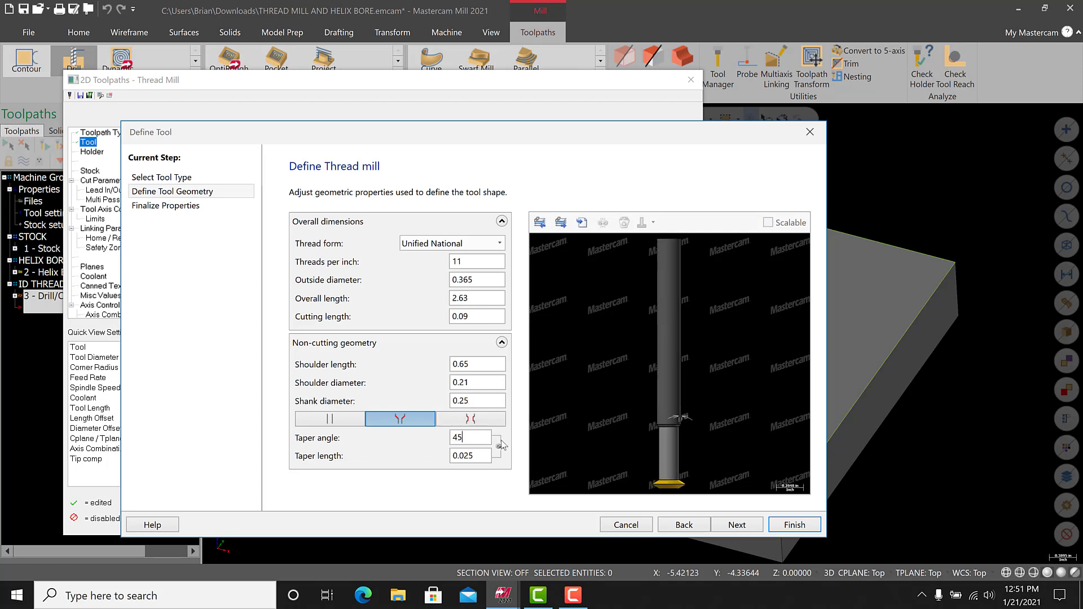
pyautogui.click(478, 455)
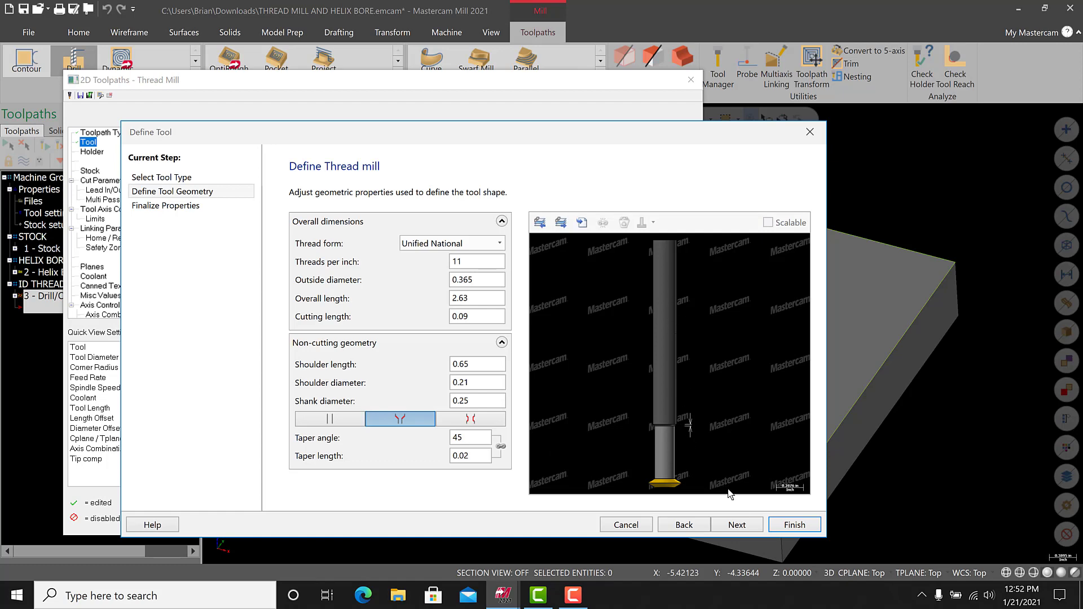
# - Finish the tool wizard, keeping the name 0.365 Thread Mill for the new tool 2
pyautogui.click(741, 522)
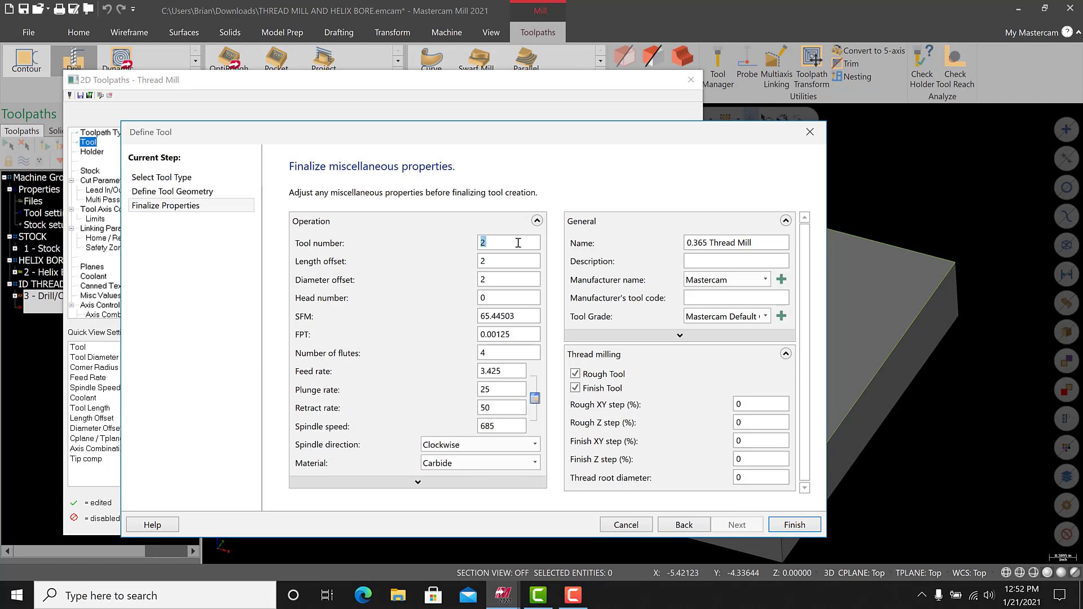
pyautogui.moveTo(756, 243); pyautogui.dragTo(564, 249)
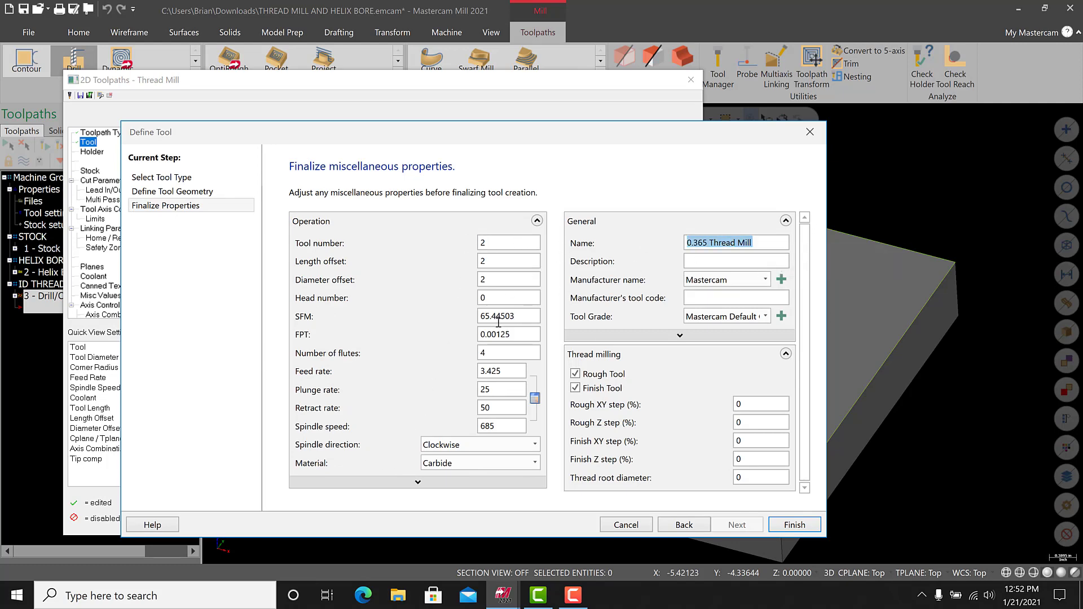
pyautogui.click(794, 525)
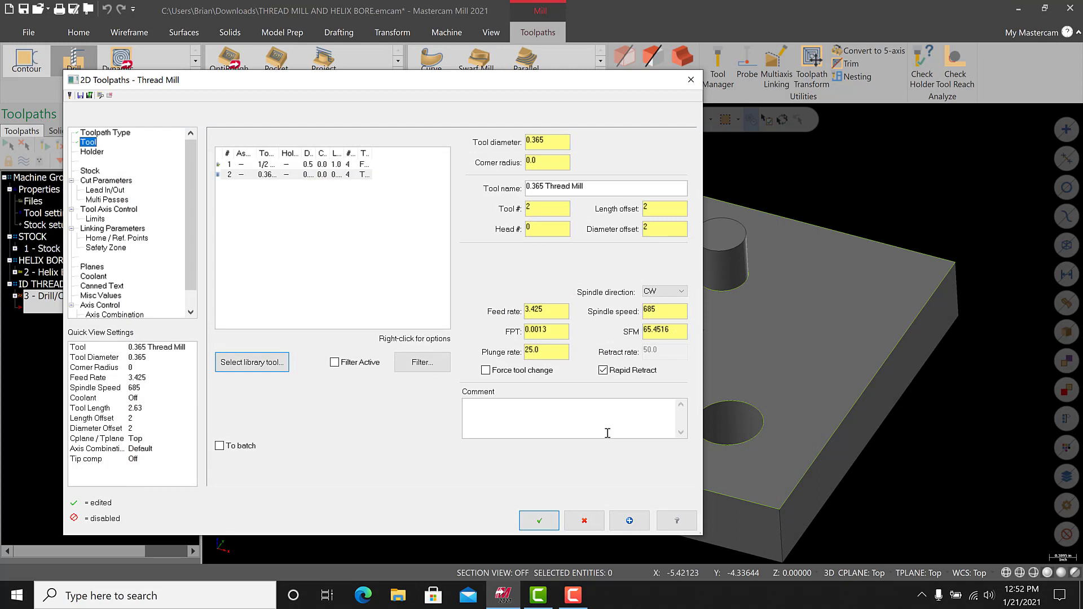
# - Check the surface speed and add the comment ID THREAD MILL to the operation
pyautogui.click(672, 330)
pyautogui.click(540, 314)
pyautogui.click(553, 412)
pyautogui.write('ID THREAD MILL')
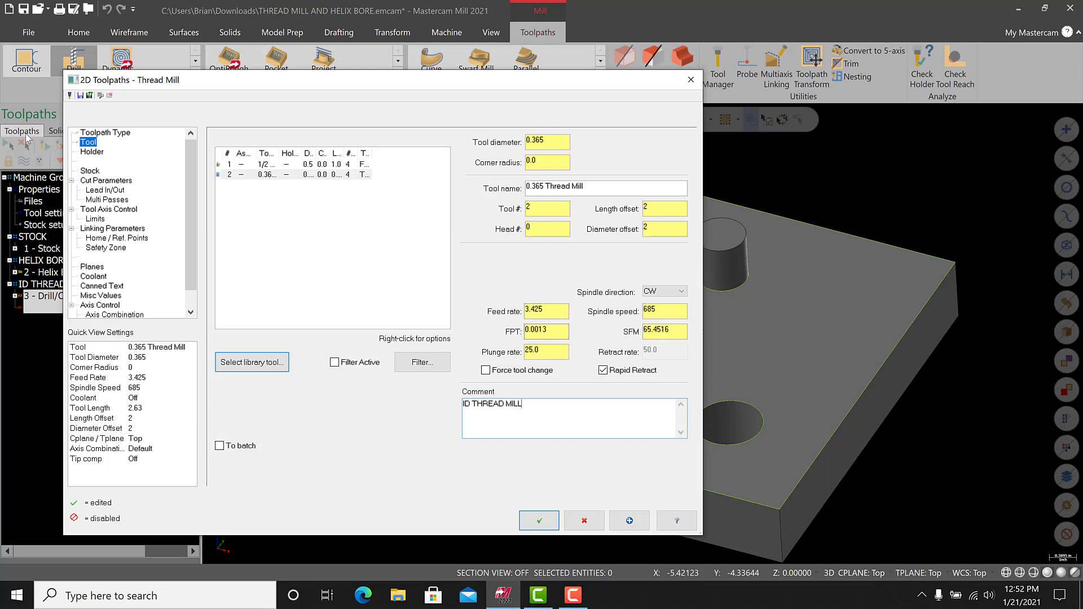
pyautogui.click(93, 182)
# - Change the thread pitch from 0.090909 to 0.1, then review start angle, allowance and taper angle
pyautogui.click(350, 144)
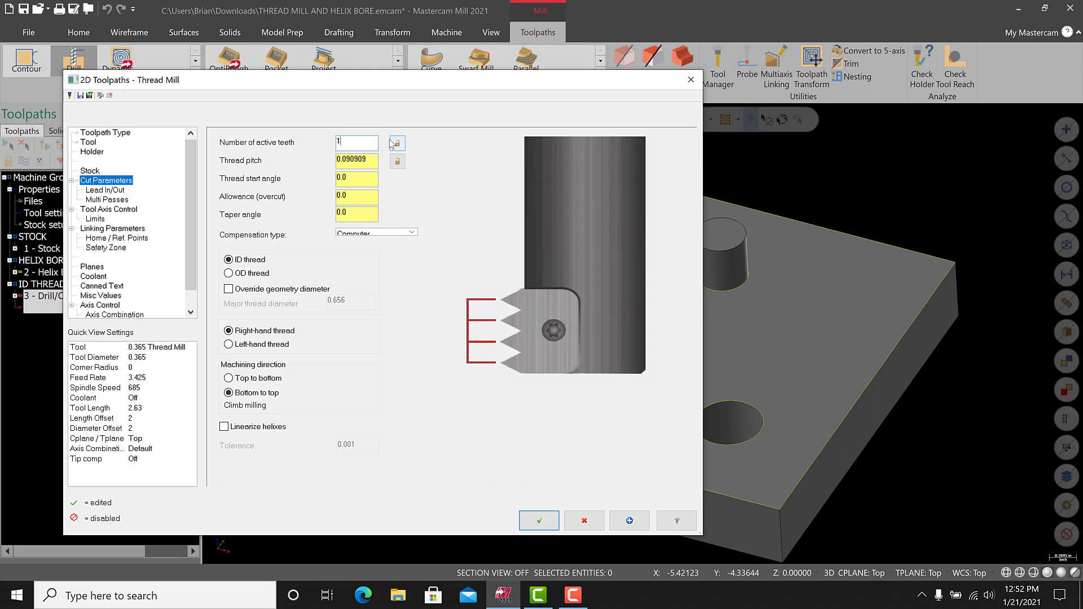
pyautogui.click(359, 158)
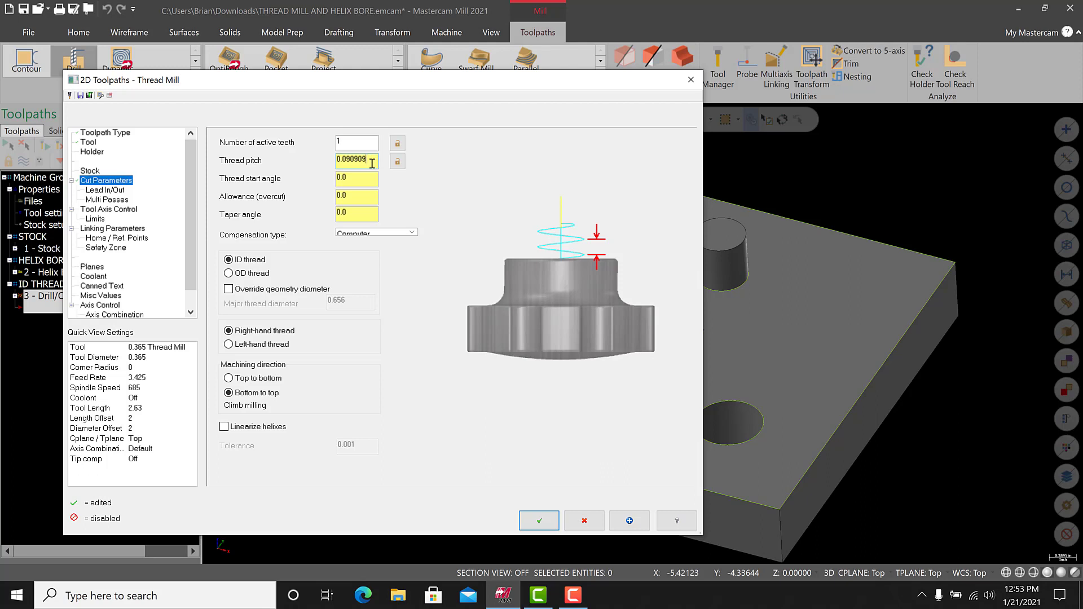
pyautogui.moveTo(372, 163); pyautogui.dragTo(323, 163)
pyautogui.press('BackSpace')
pyautogui.write('.1')
pyautogui.click(373, 180)
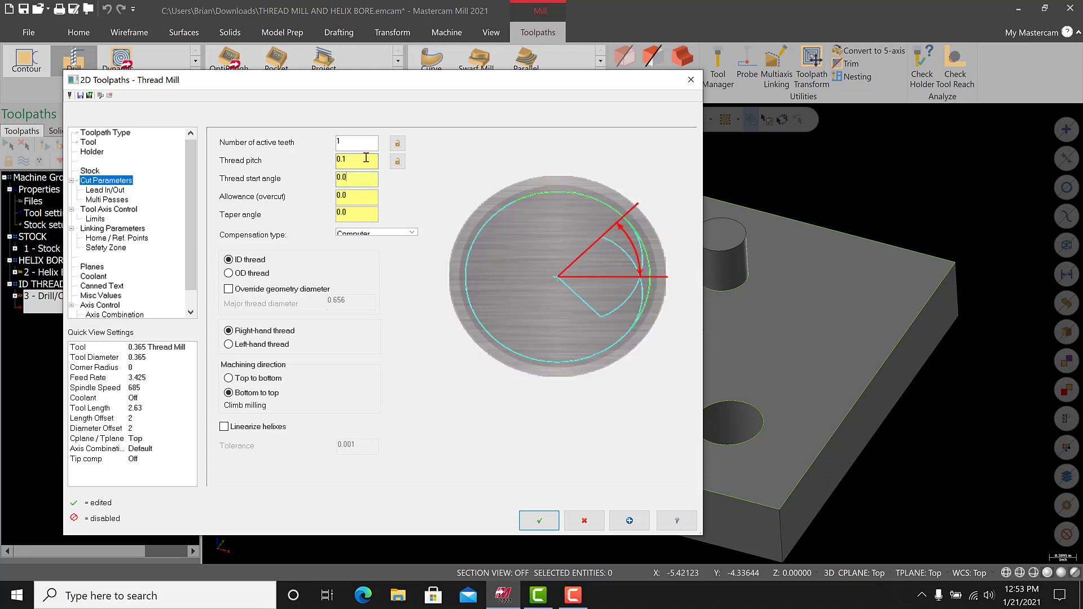
pyautogui.click(368, 160)
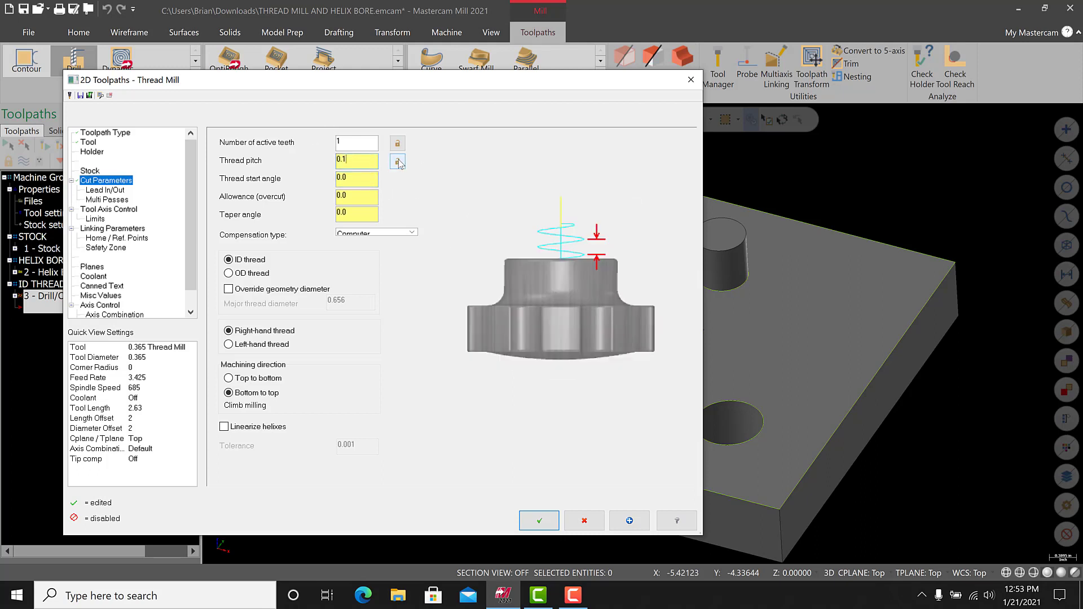
pyautogui.click(360, 175)
pyautogui.click(350, 196)
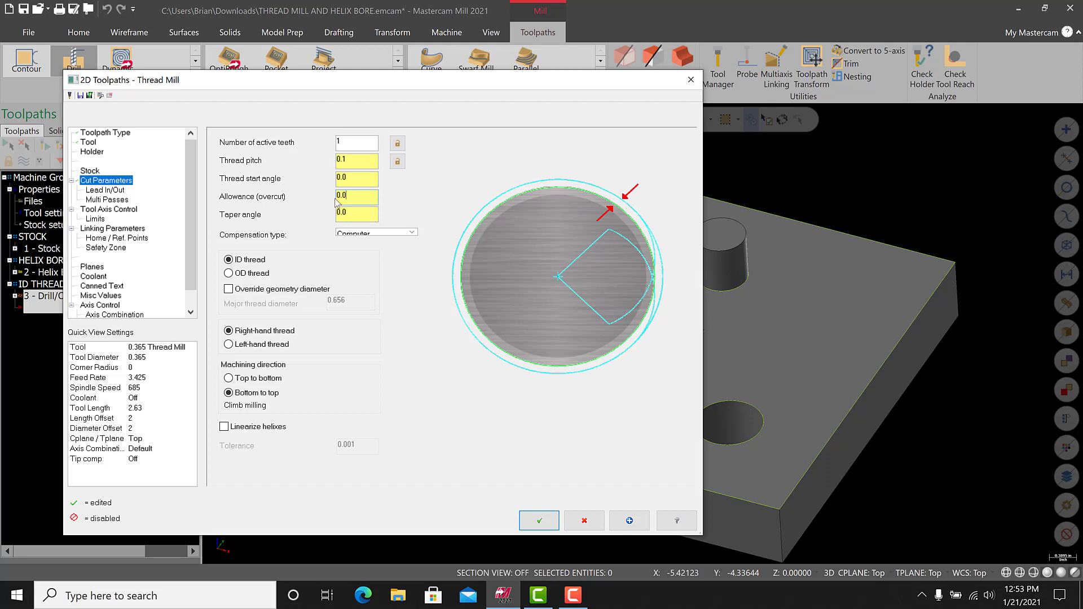
pyautogui.click(359, 216)
pyautogui.click(359, 216)
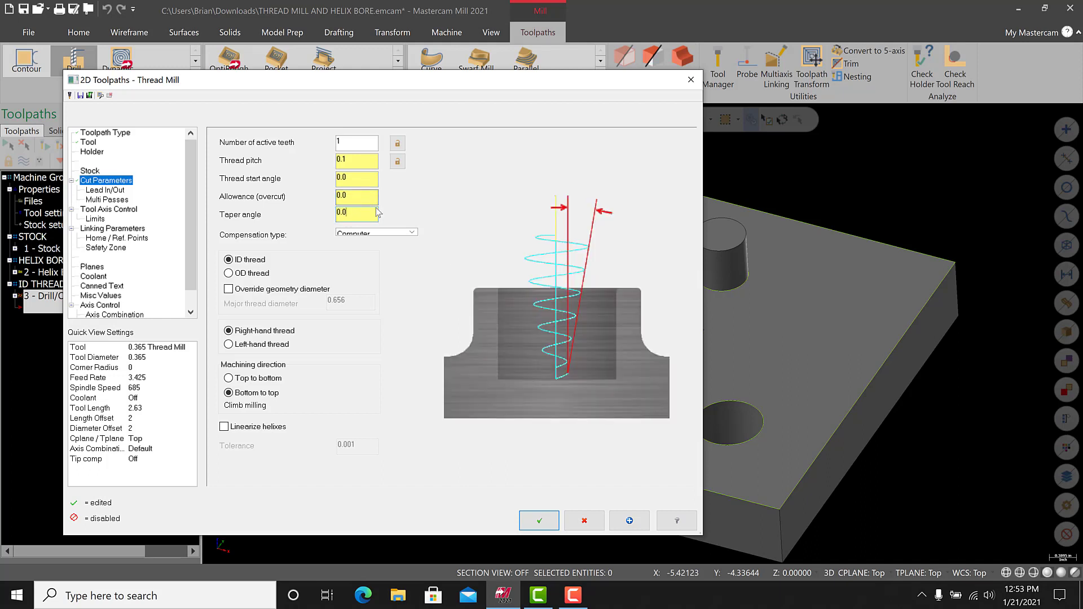
# - Set compensation type to Wear, leaving Override geometry diameter unchecked
pyautogui.click(362, 232)
pyautogui.click(355, 252)
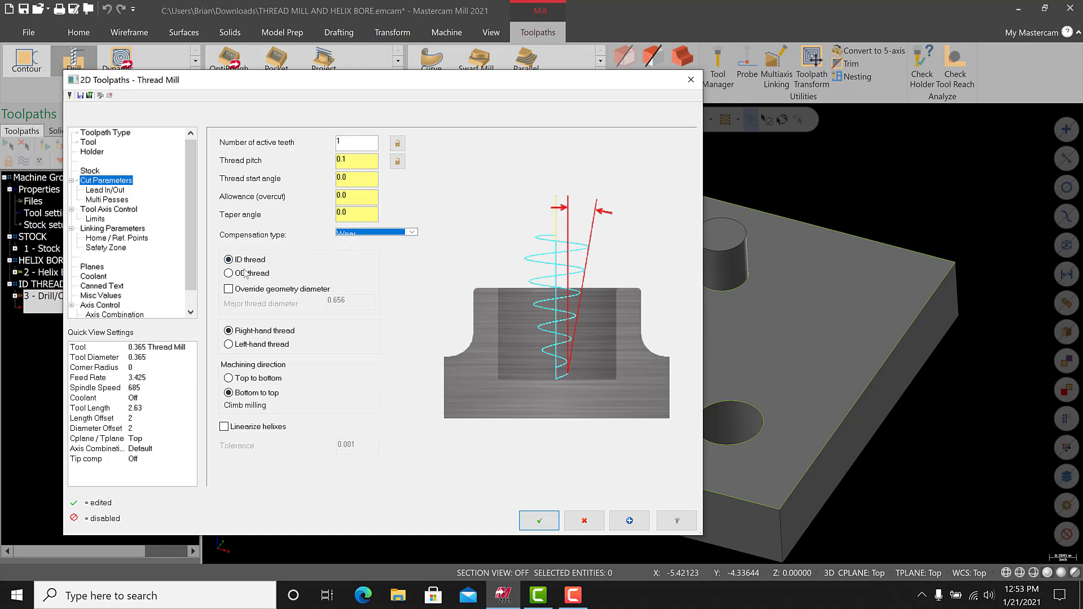
pyautogui.click(229, 289)
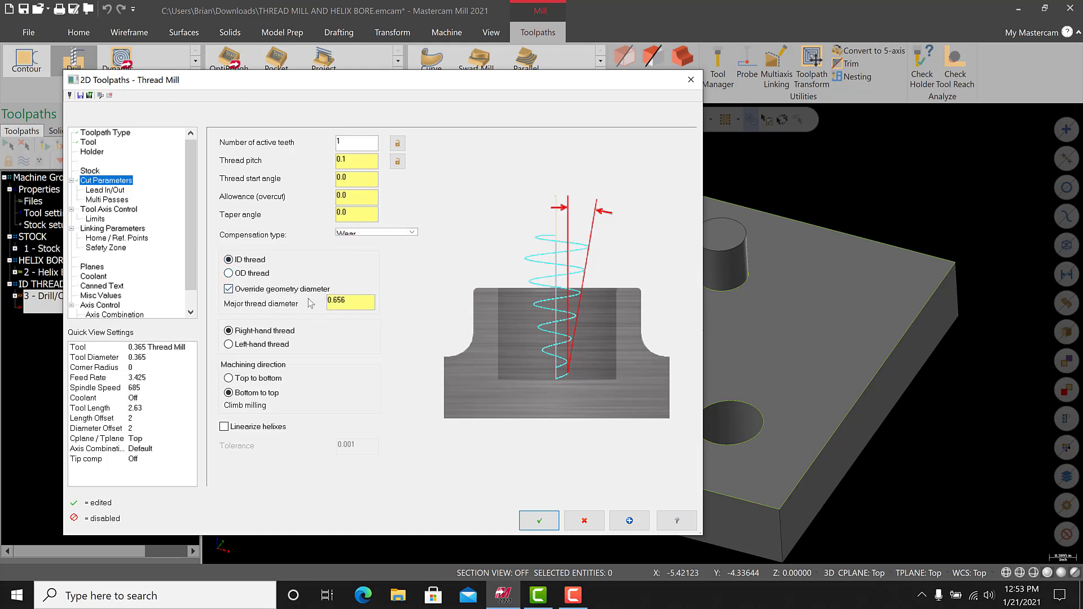
pyautogui.click(229, 289)
pyautogui.click(96, 191)
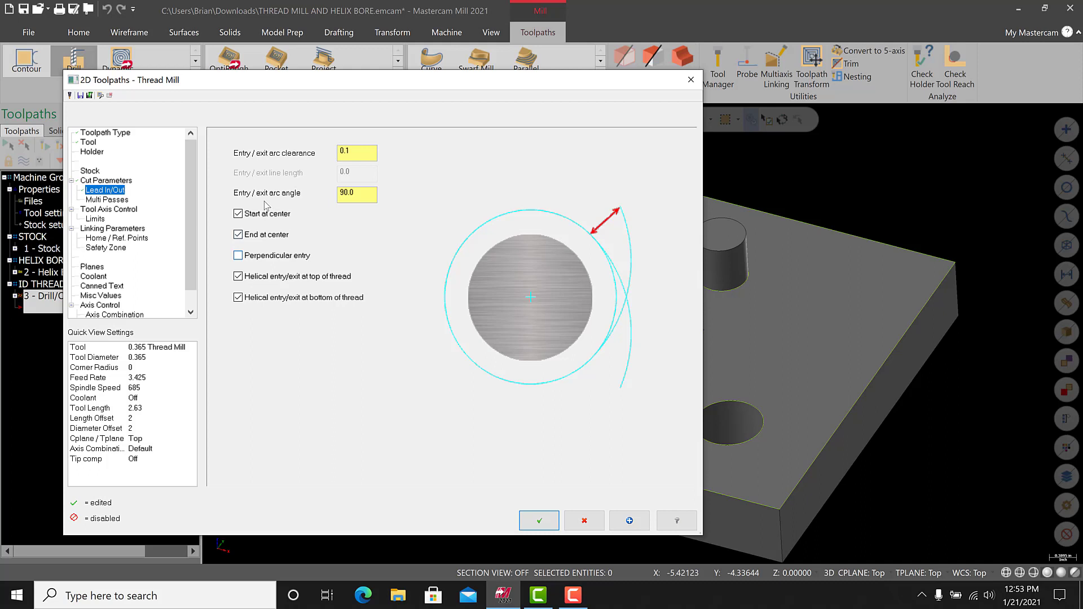
# - Enable a 2.0 clearance height used only at start and end
pyautogui.click(115, 199)
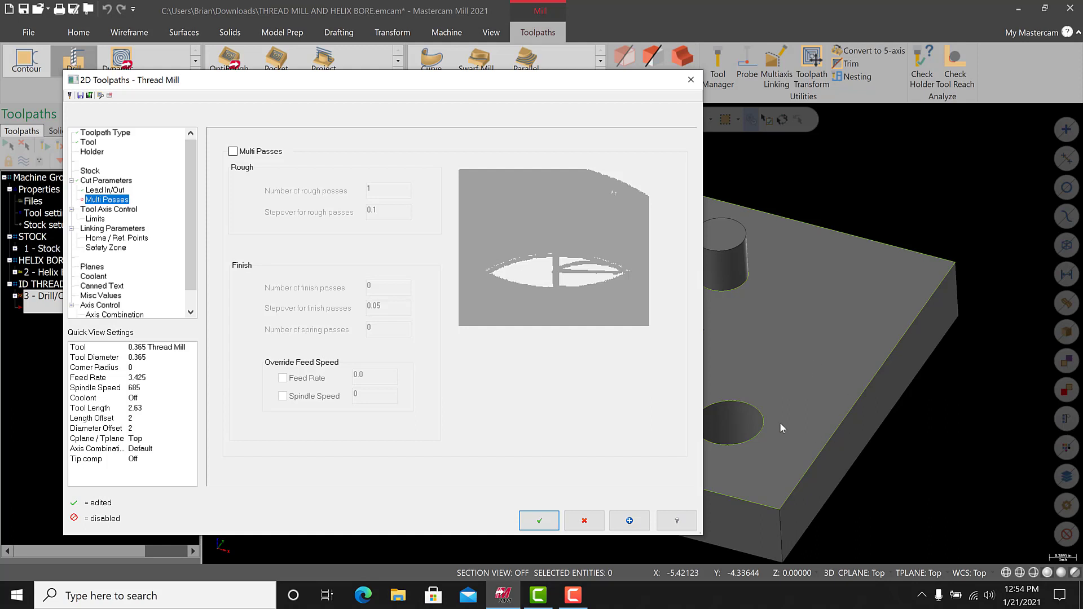
pyautogui.click(129, 230)
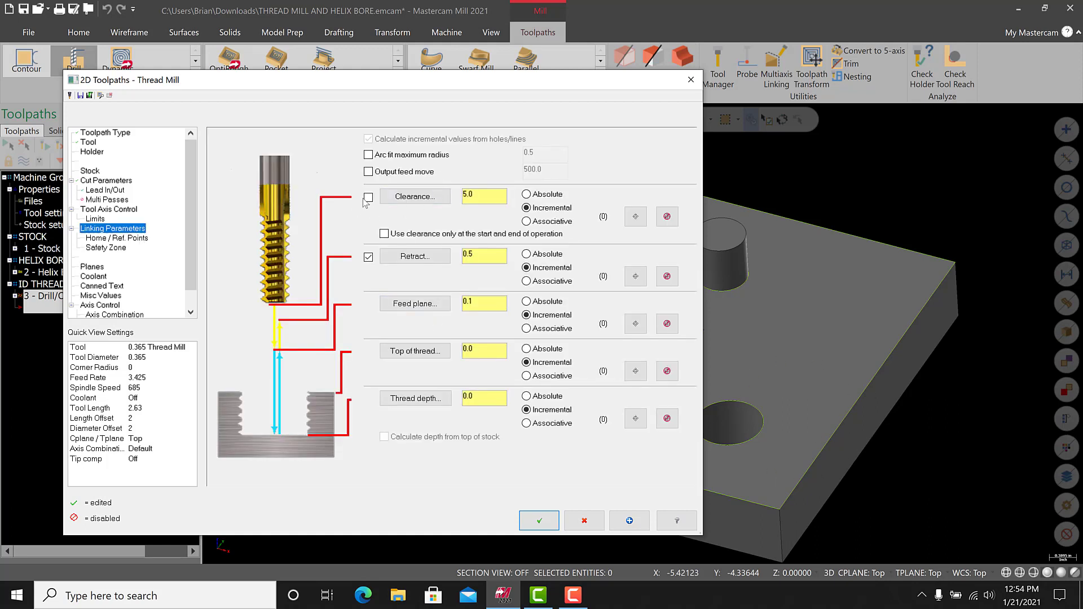
pyautogui.click(367, 199)
pyautogui.click(383, 233)
pyautogui.doubleClick(480, 196)
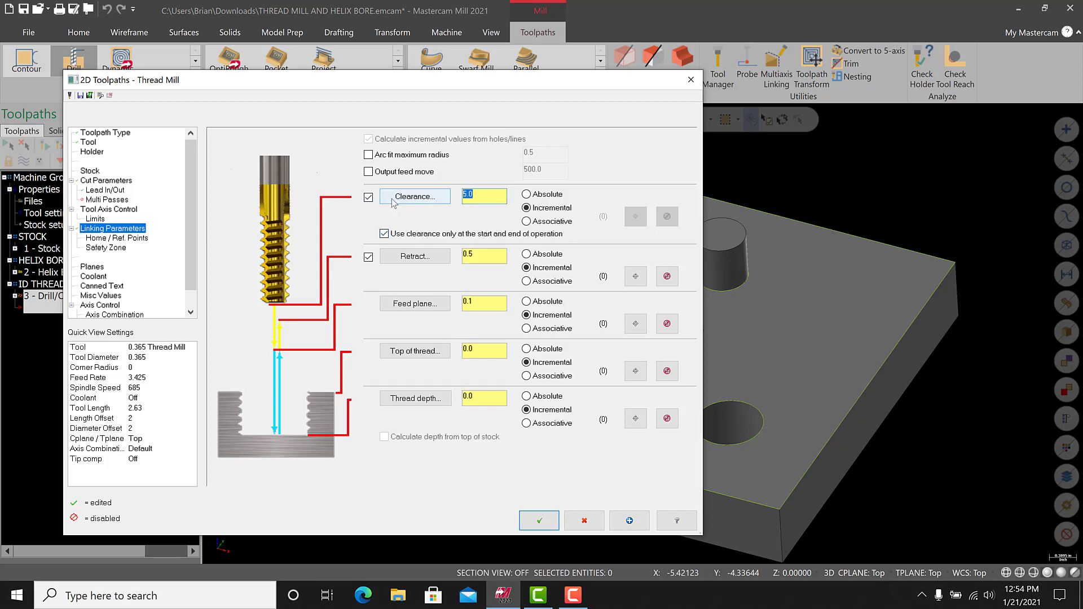
pyautogui.write('2.0')
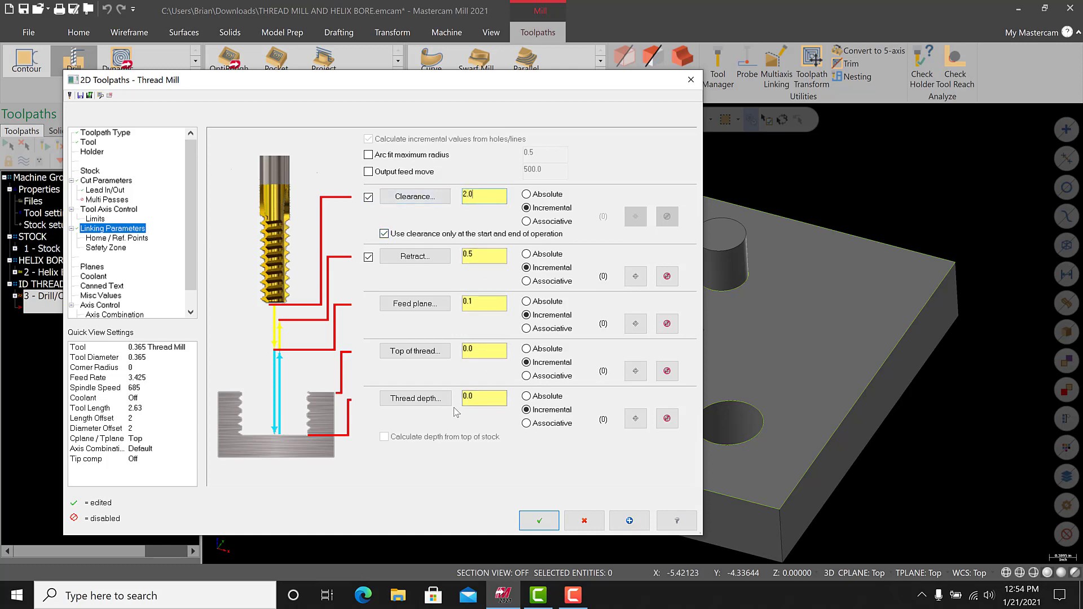
# - Set the thread depth to -1.15 from a point picked on the lower hole's edge
pyautogui.click(495, 404)
pyautogui.click(416, 399)
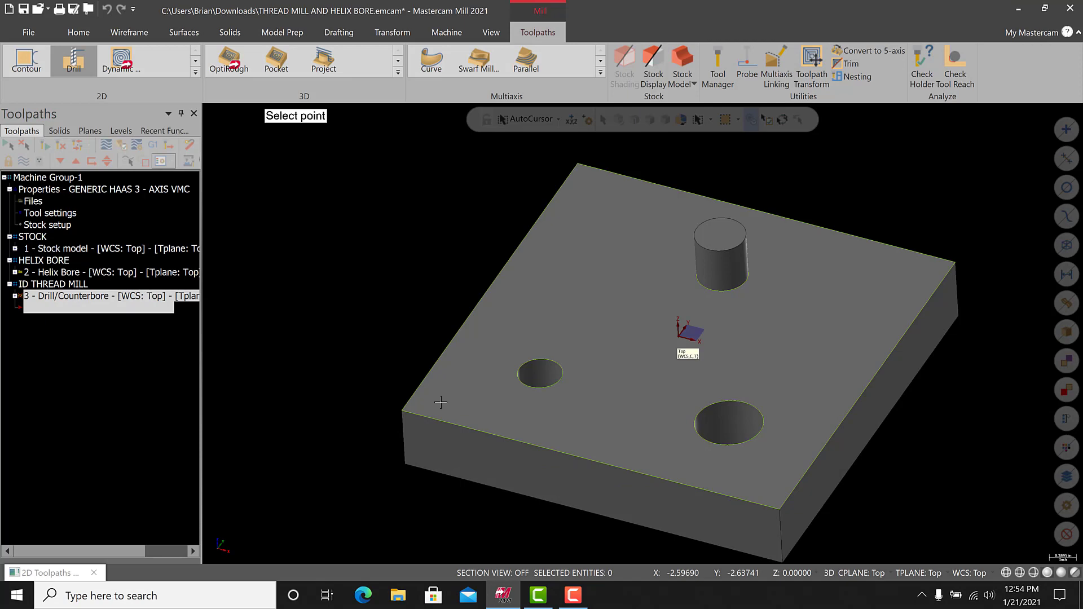
pyautogui.click(540, 370)
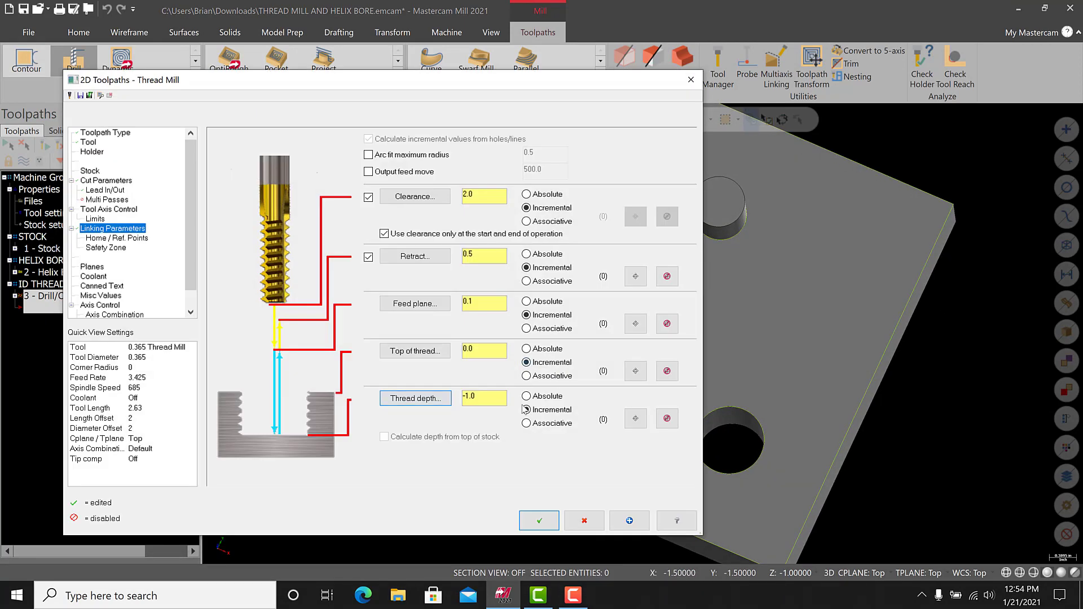
pyautogui.press('BackSpace')
pyautogui.write('15')
# - Accept the thread mill parameters and switch to the Top (WCS) view
pyautogui.click(539, 519)
pyautogui.moveTo(533, 425); pyautogui.dragTo(543, 382, button='middle')
pyautogui.scroll(5, 552, 351)
pyautogui.scroll(-2, 544, 382)
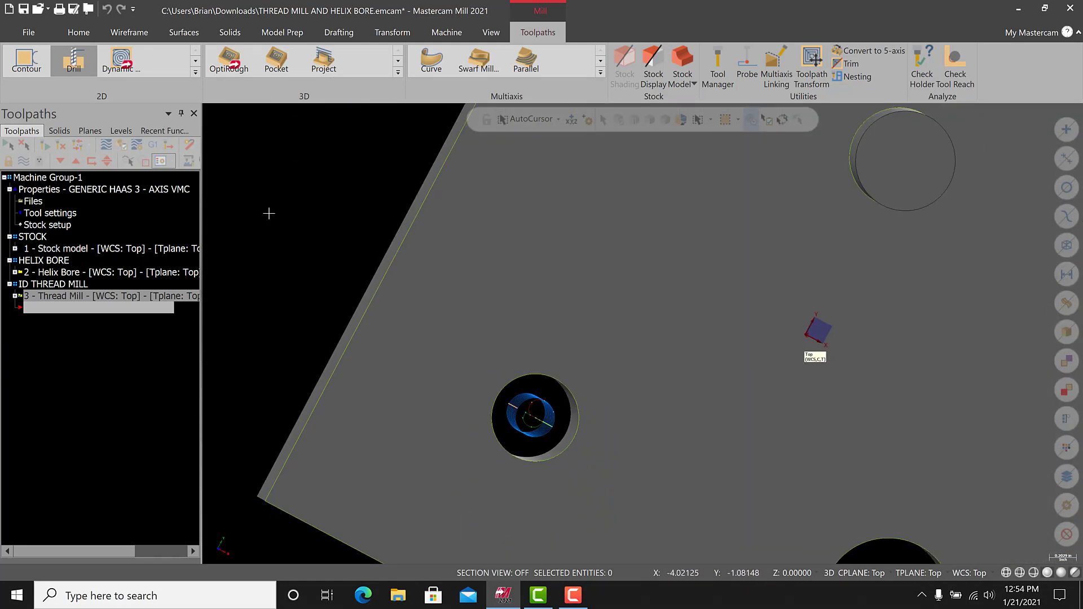
pyautogui.rightClick(265, 213)
pyautogui.click(304, 288)
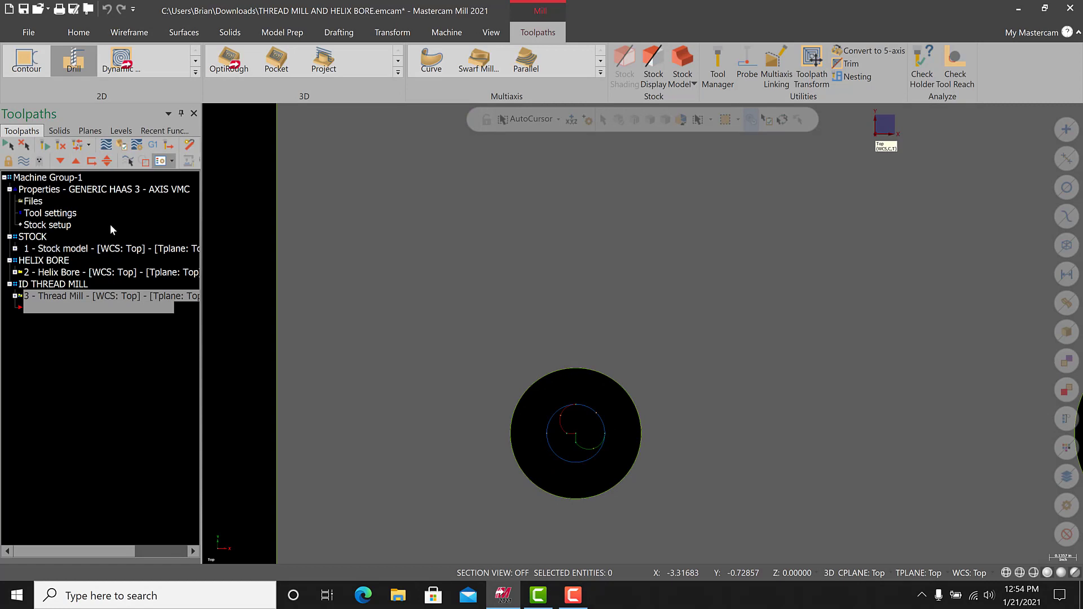
# - Backplot the thread mill toolpath around the smaller hole, stepping it to full depth, then close Backplot
pyautogui.click(105, 148)
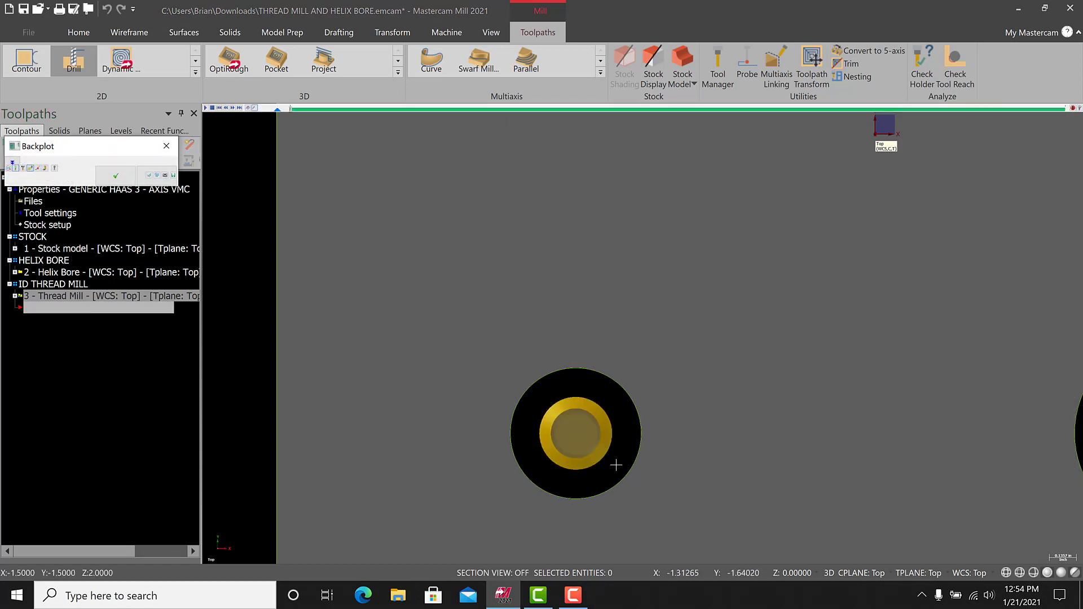
pyautogui.moveTo(277, 109); pyautogui.dragTo(271, 109)
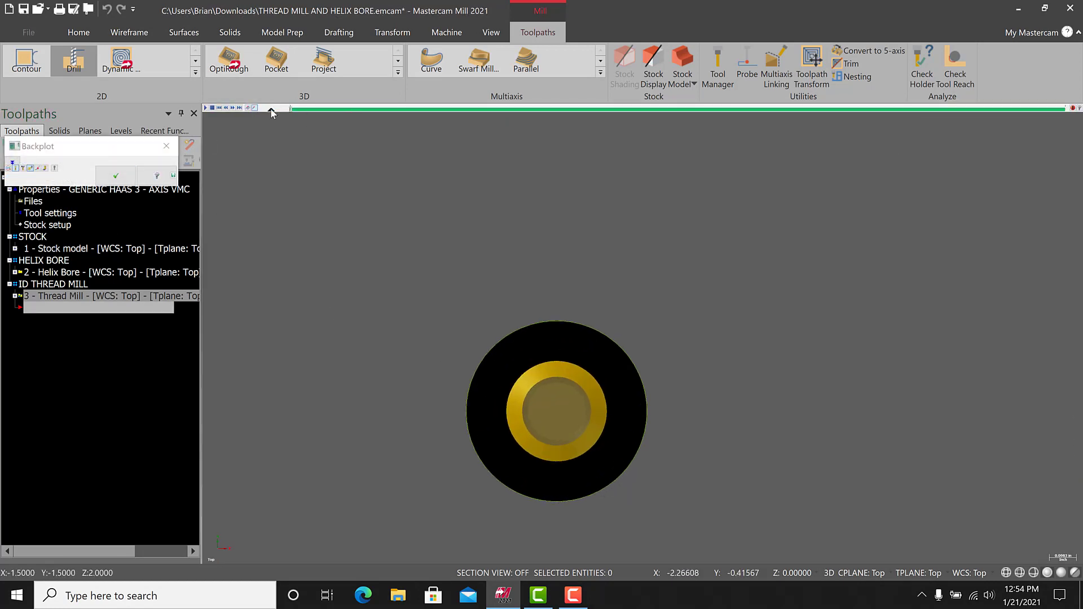
pyautogui.click(206, 107)
pyautogui.moveTo(277, 110); pyautogui.dragTo(271, 111)
pyautogui.click(451, 109)
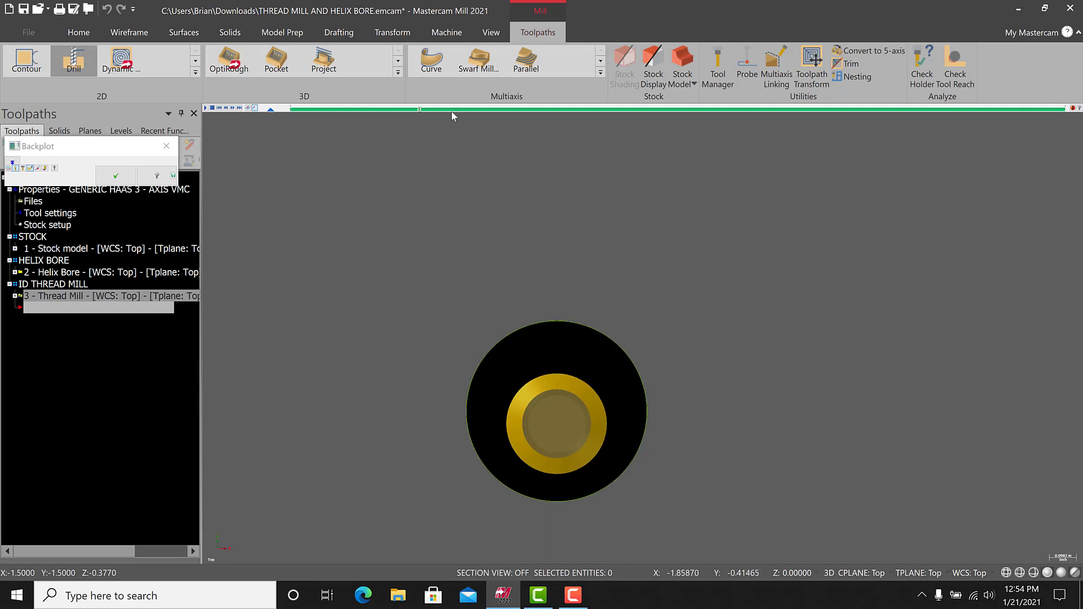
pyautogui.click(517, 109)
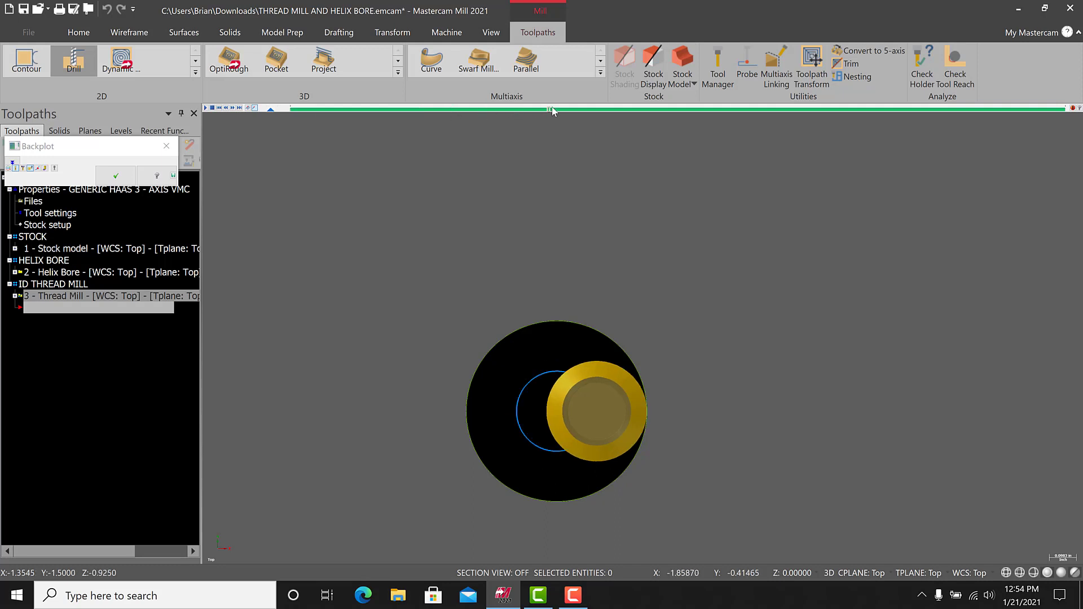
pyautogui.click(206, 108)
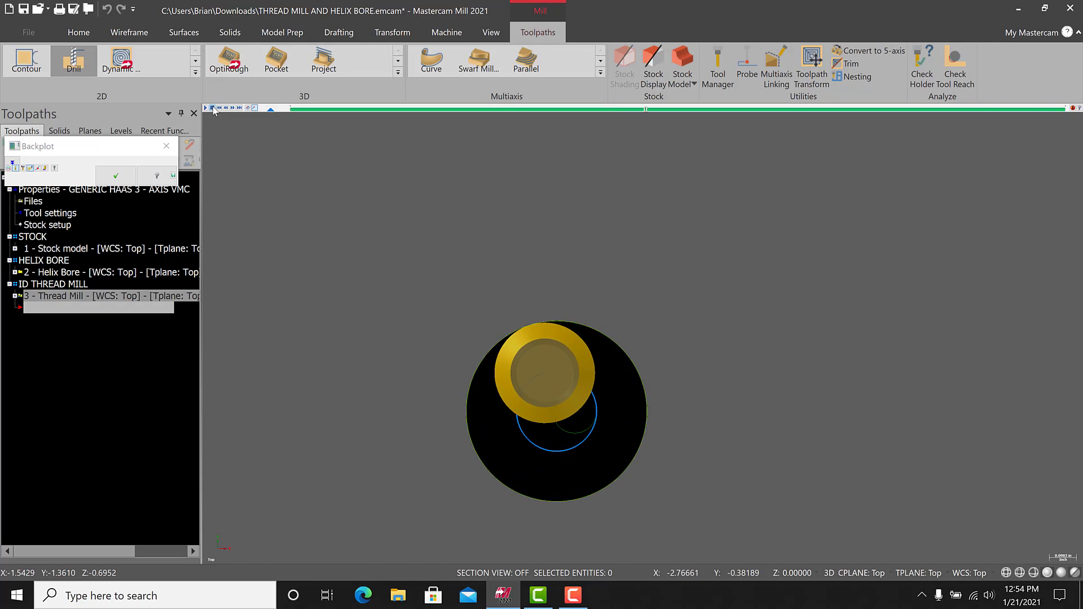
pyautogui.click(167, 146)
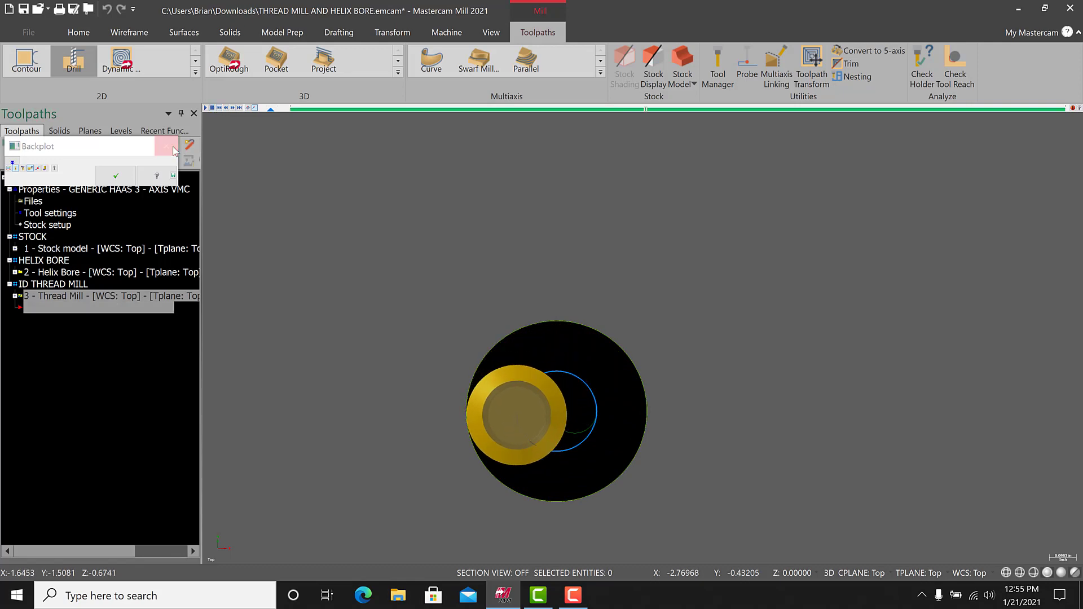
# - Open the Thread Mill operation's parameters at the Cut Parameters page
pyautogui.click(15, 296)
pyautogui.click(15, 296)
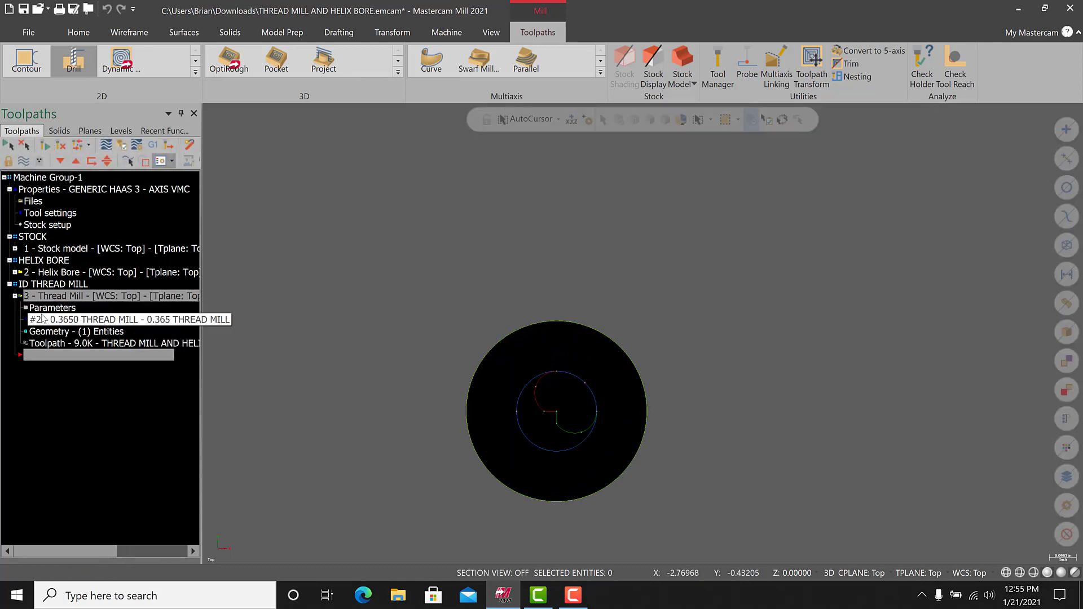
pyautogui.click(45, 308)
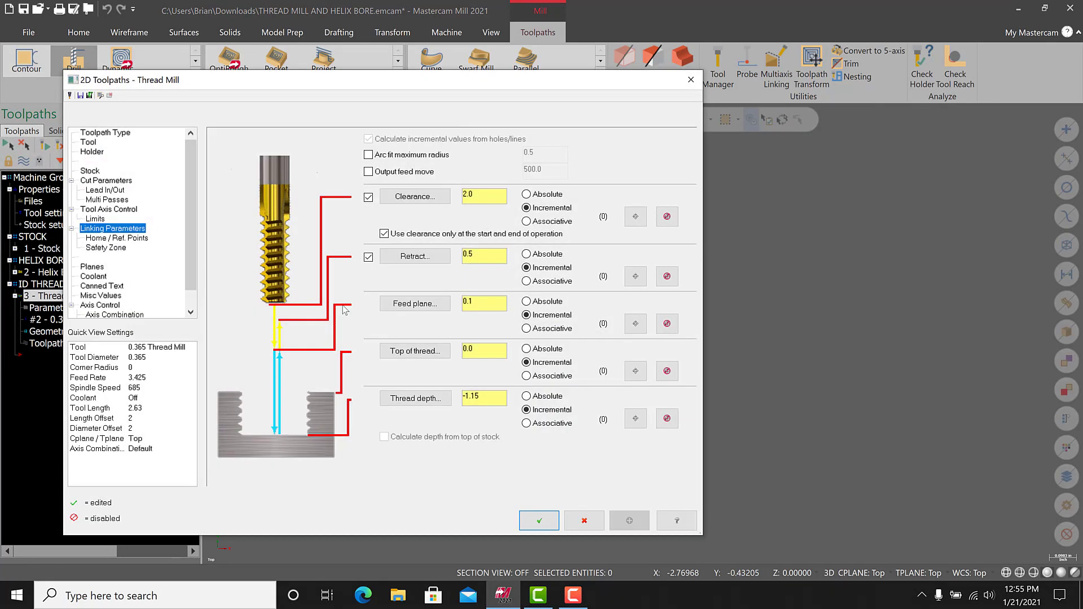
pyautogui.click(108, 191)
pyautogui.click(110, 181)
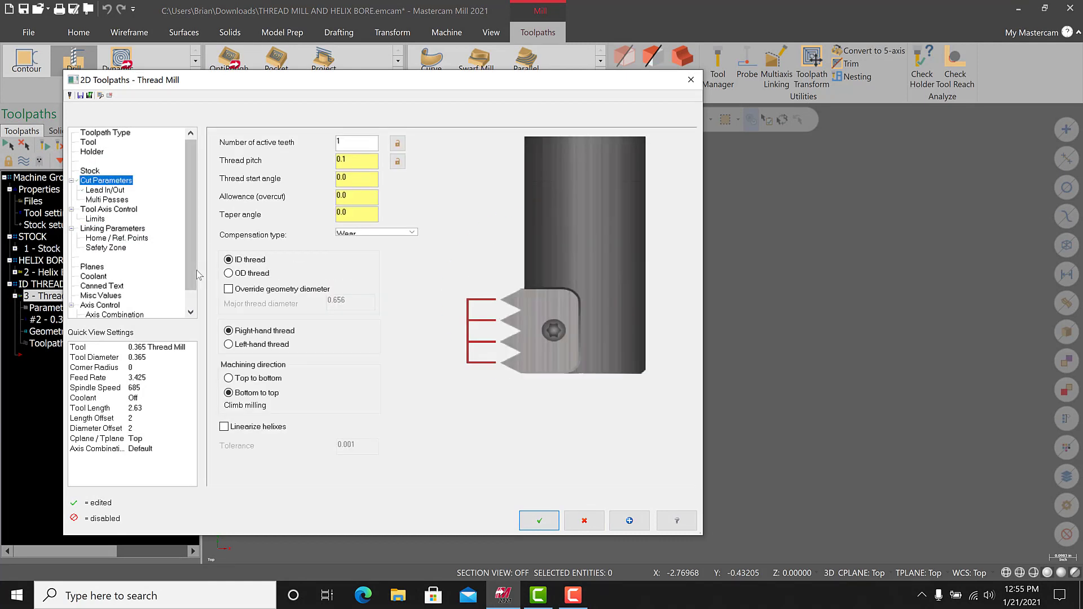
# - Check Override geometry diameter and set the major thread diameter to 0.75
pyautogui.click(228, 289)
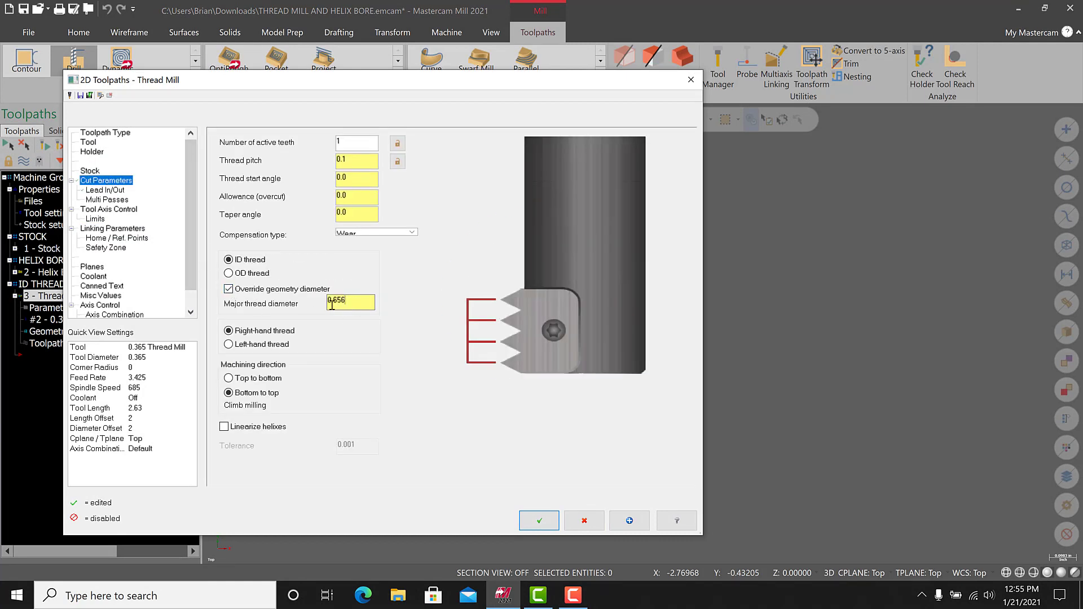
pyautogui.doubleClick(331, 305)
pyautogui.press('BackSpace')
pyautogui.write('.748')
pyautogui.press('BackSpace')
pyautogui.press('BackSpace')
pyautogui.write('5')
pyautogui.click(99, 191)
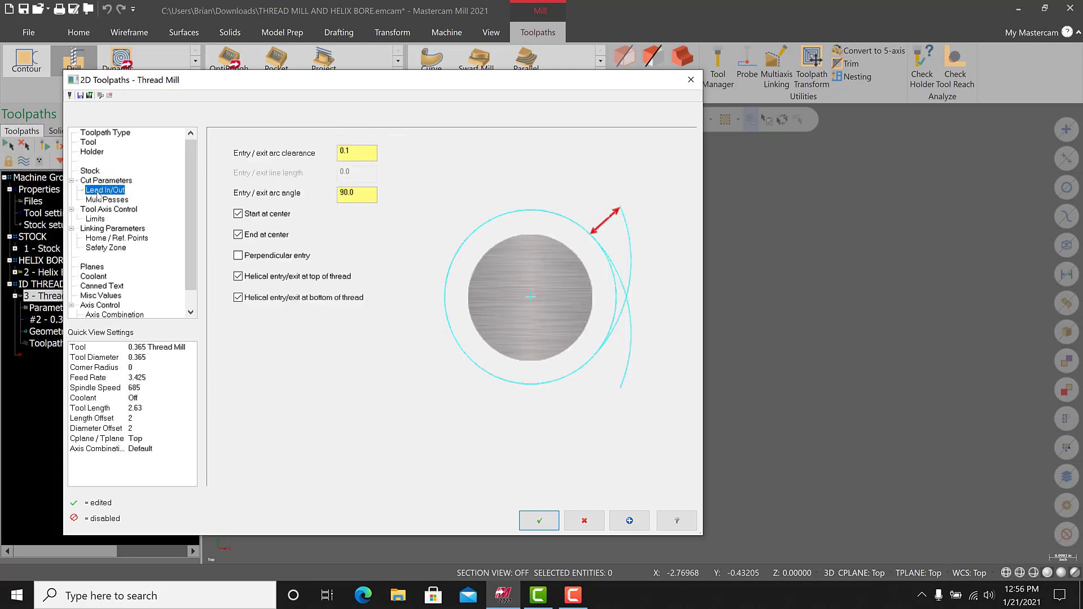
# - Accept the updated parameters and backplot the regenerated thread toolpath around the hole
pyautogui.click(530, 520)
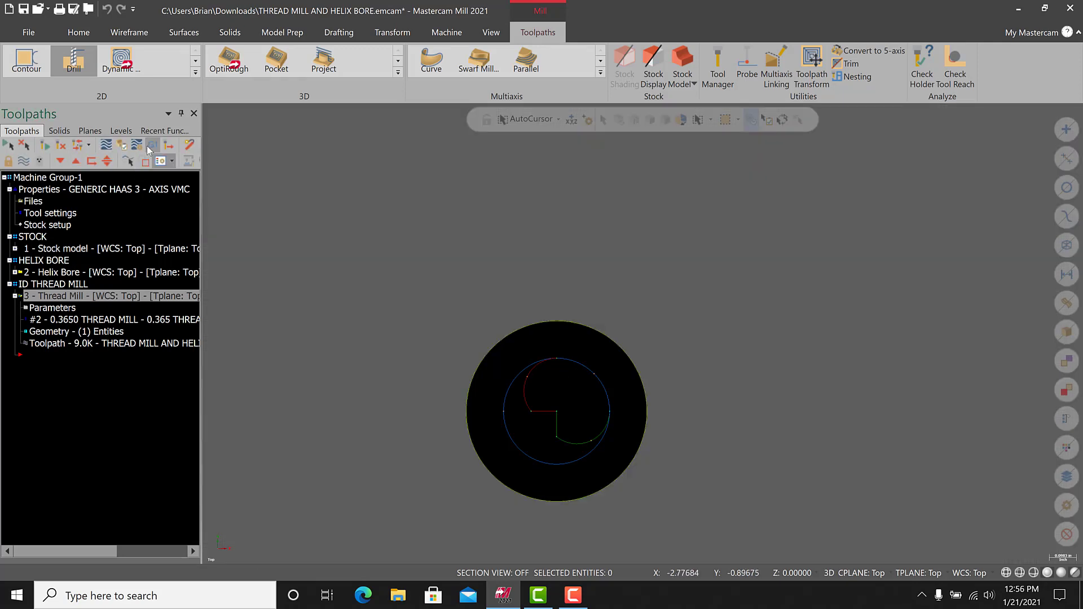
pyautogui.click(106, 146)
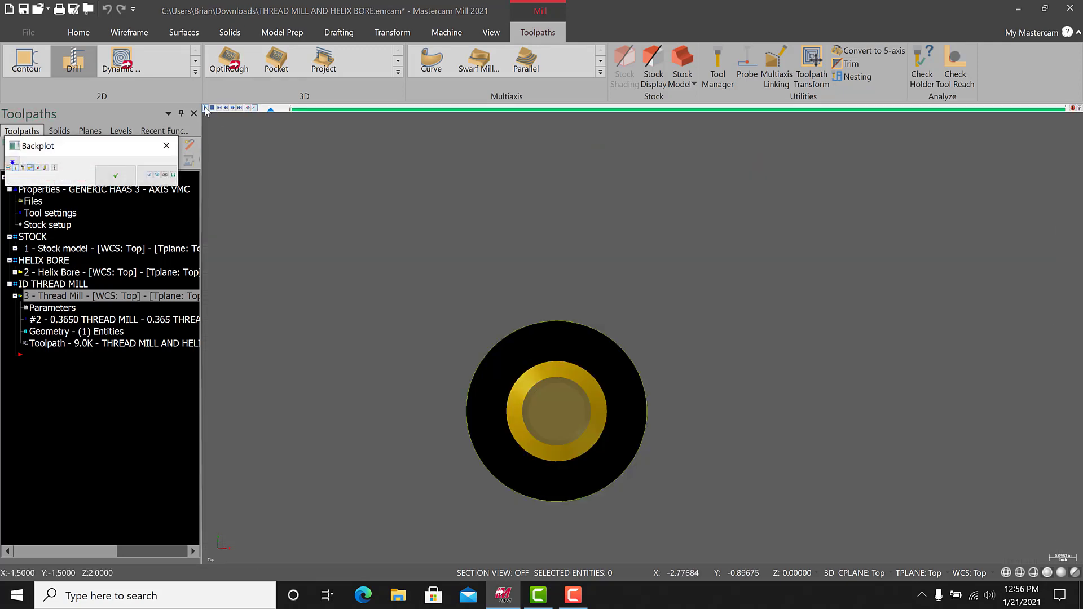
pyautogui.scroll(2, 572, 415)
pyautogui.scroll(2, 583, 502)
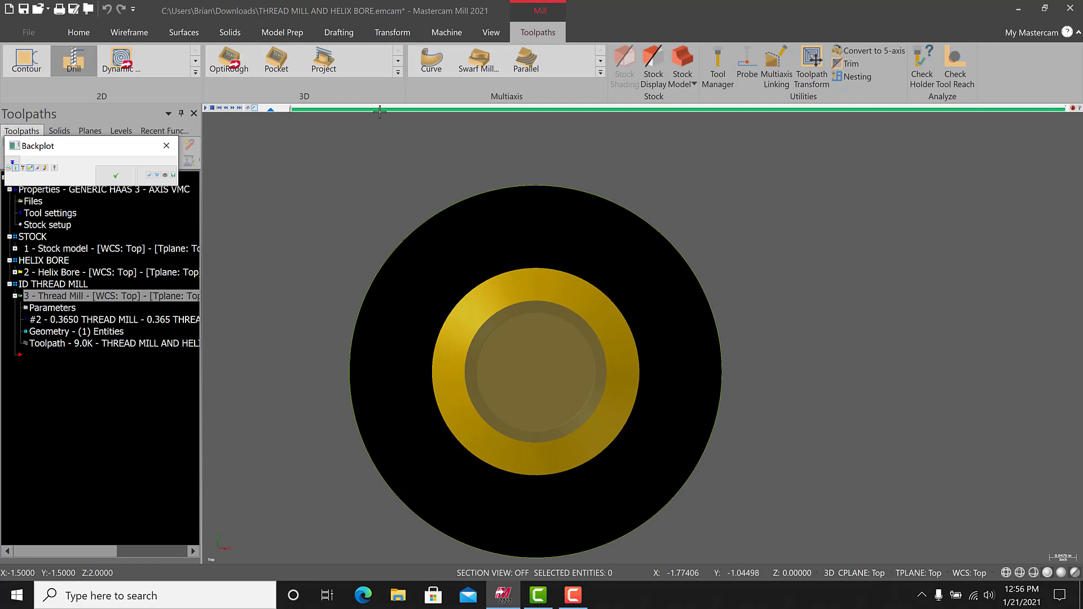
pyautogui.click(463, 109)
pyautogui.click(546, 110)
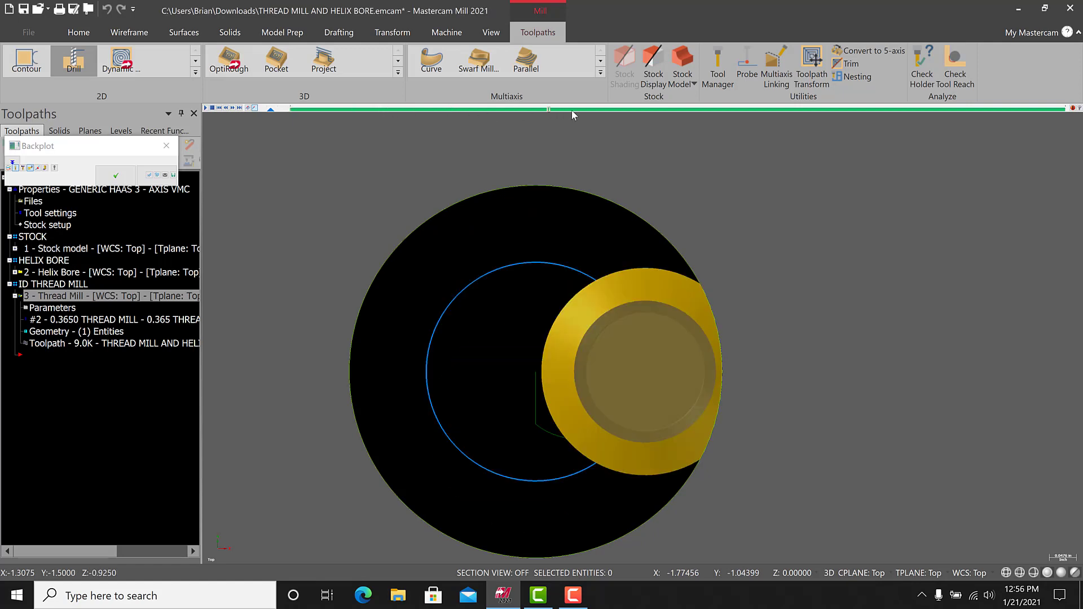
pyautogui.click(208, 108)
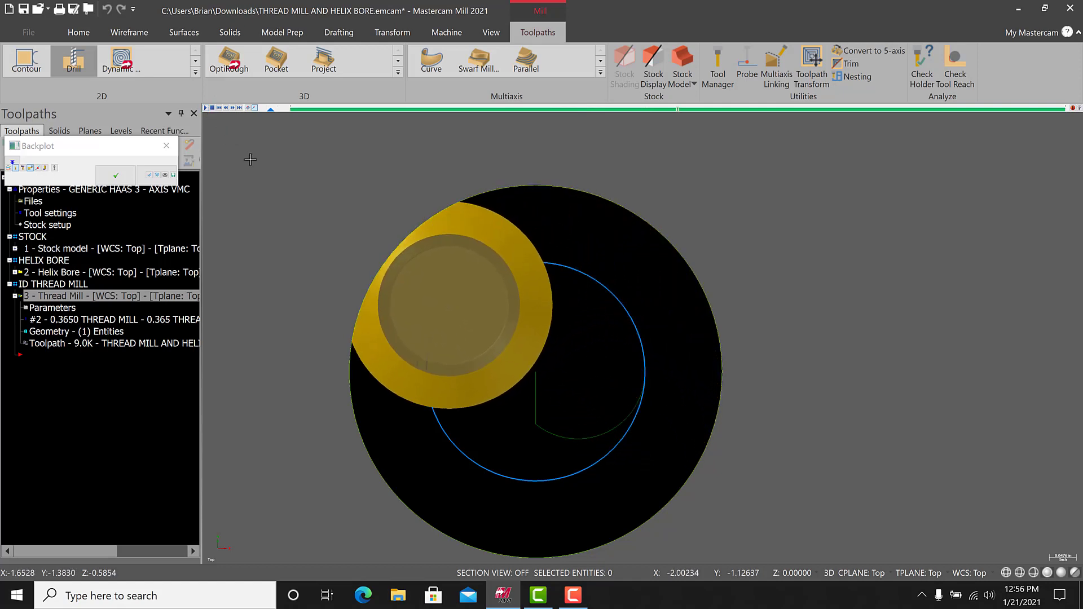
# - Tilt the view to see the tool in the bore, stop playback, and return to Top (WCS)
pyautogui.moveTo(631, 460); pyautogui.dragTo(272, 115, button='middle')
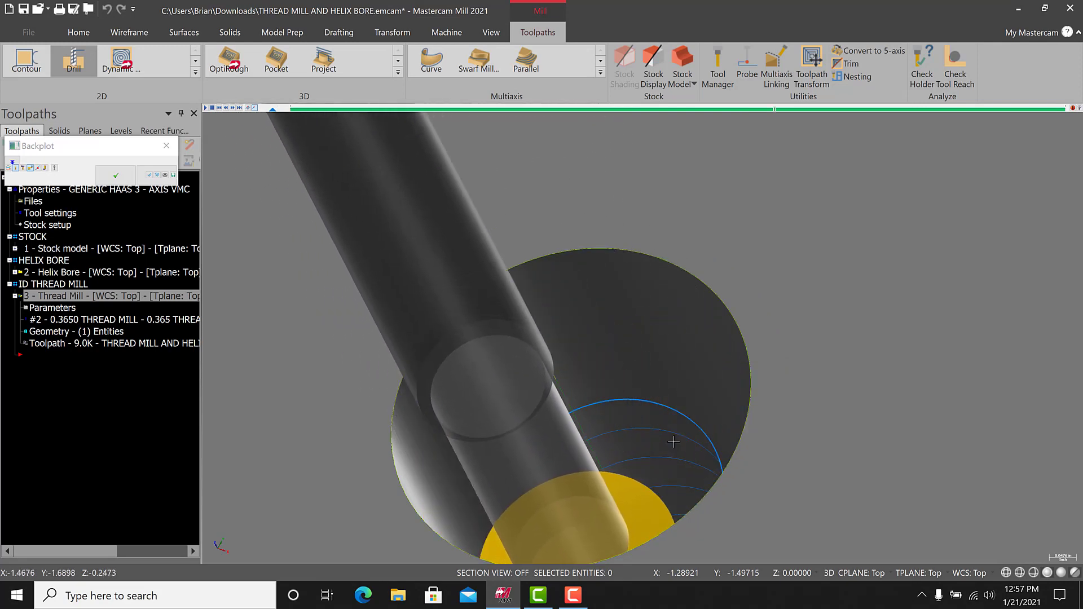
pyautogui.click(231, 103)
pyautogui.rightClick(245, 147)
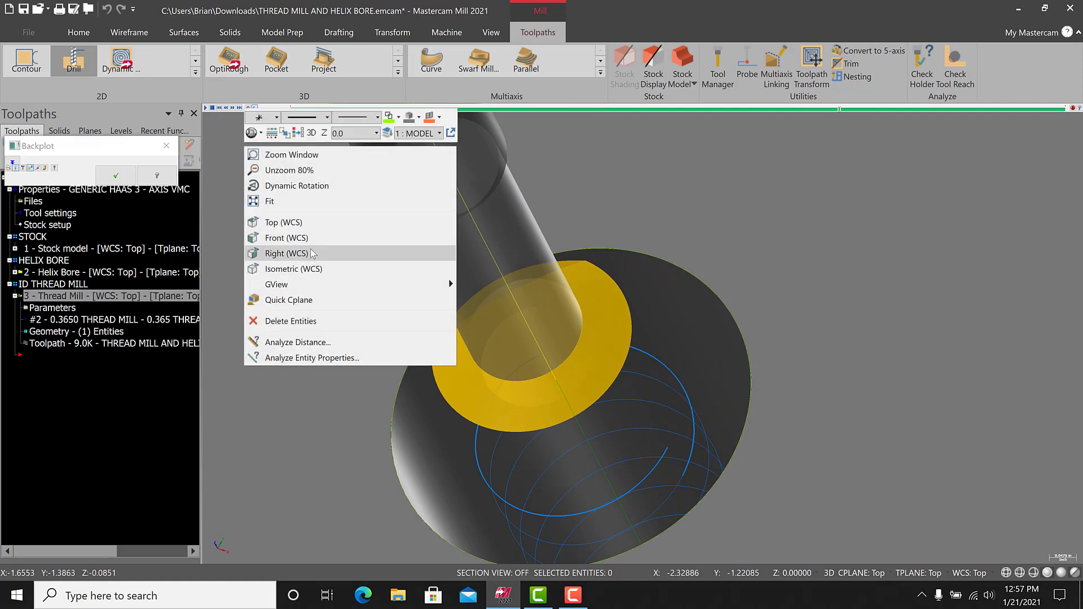
pyautogui.click(308, 223)
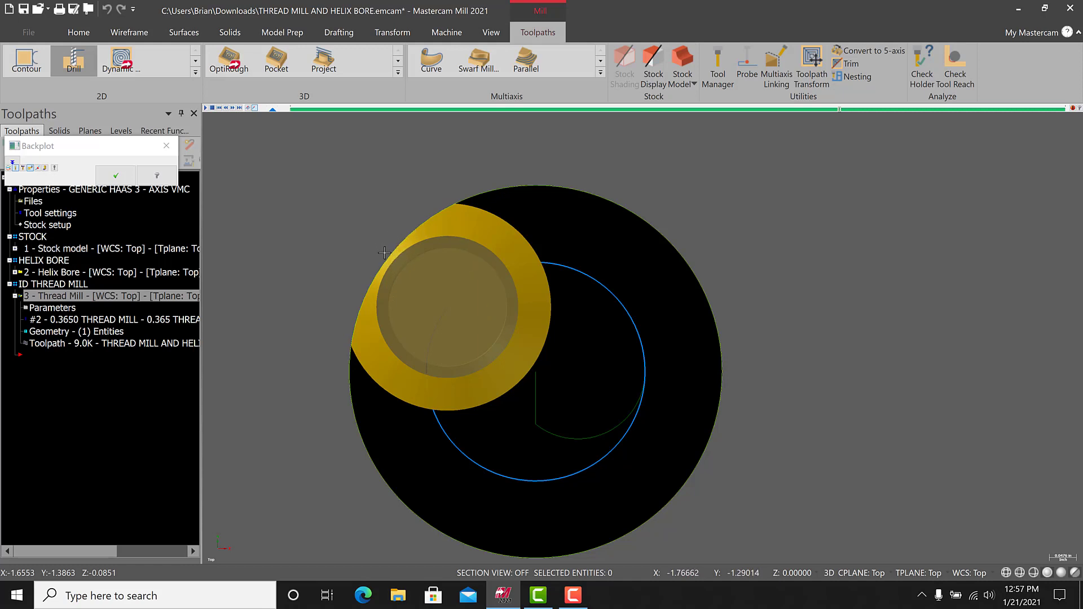
# - Close Backplot and regenerate the thread mill with a 0.05 thread pitch, tilting to inspect the passes
pyautogui.click(166, 146)
pyautogui.click(52, 310)
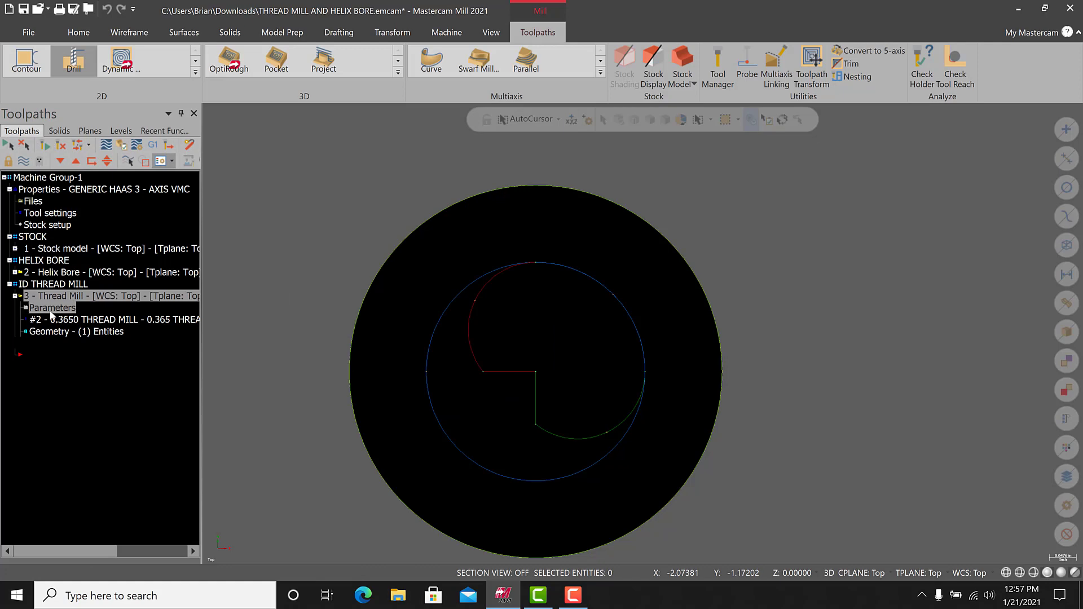
pyautogui.click(108, 181)
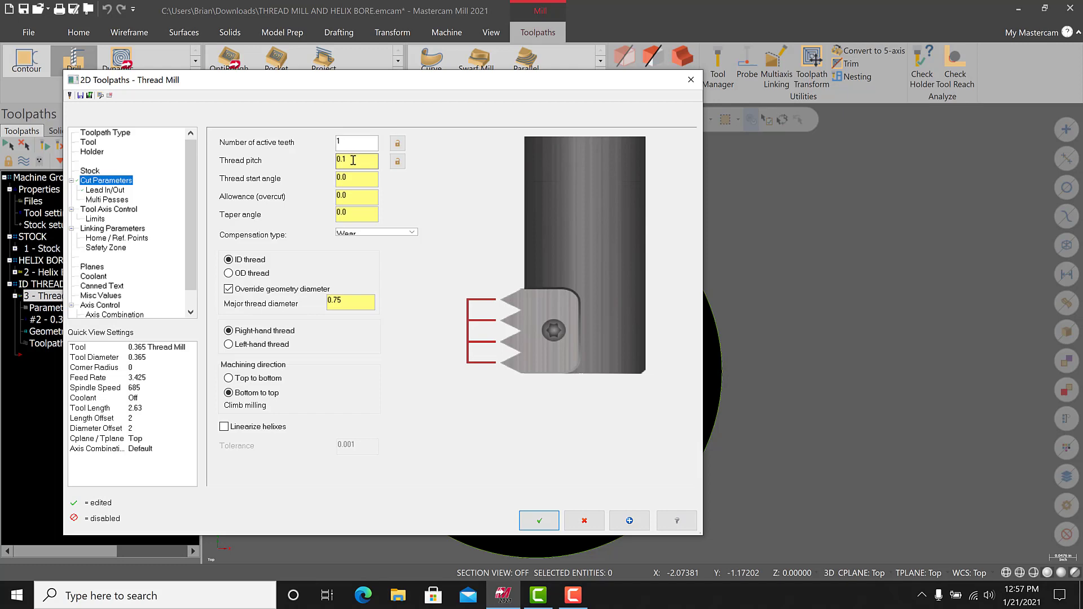
pyautogui.click(353, 160)
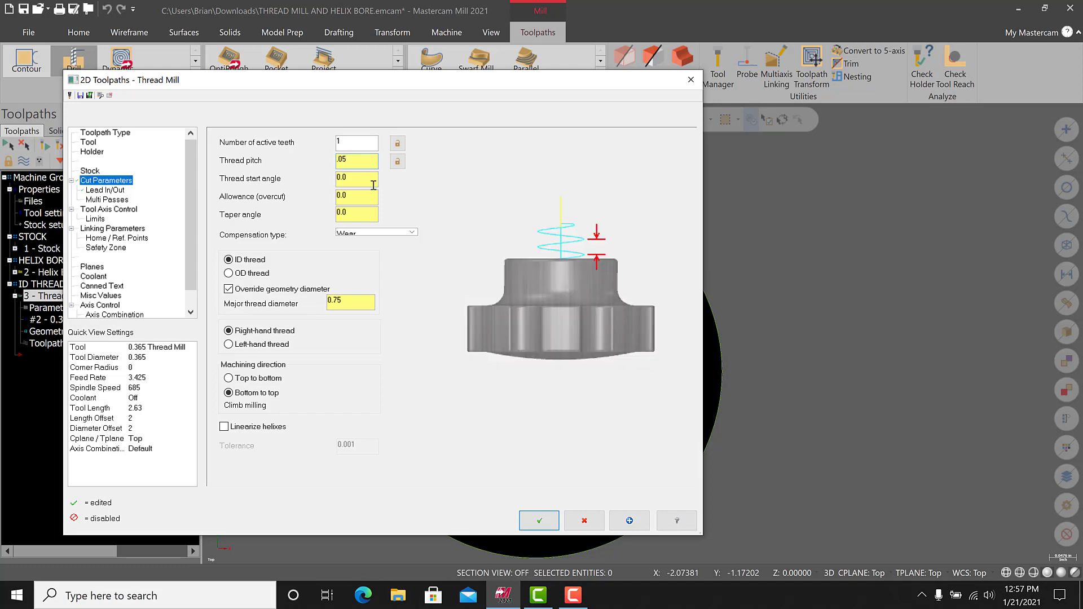
pyautogui.click(539, 521)
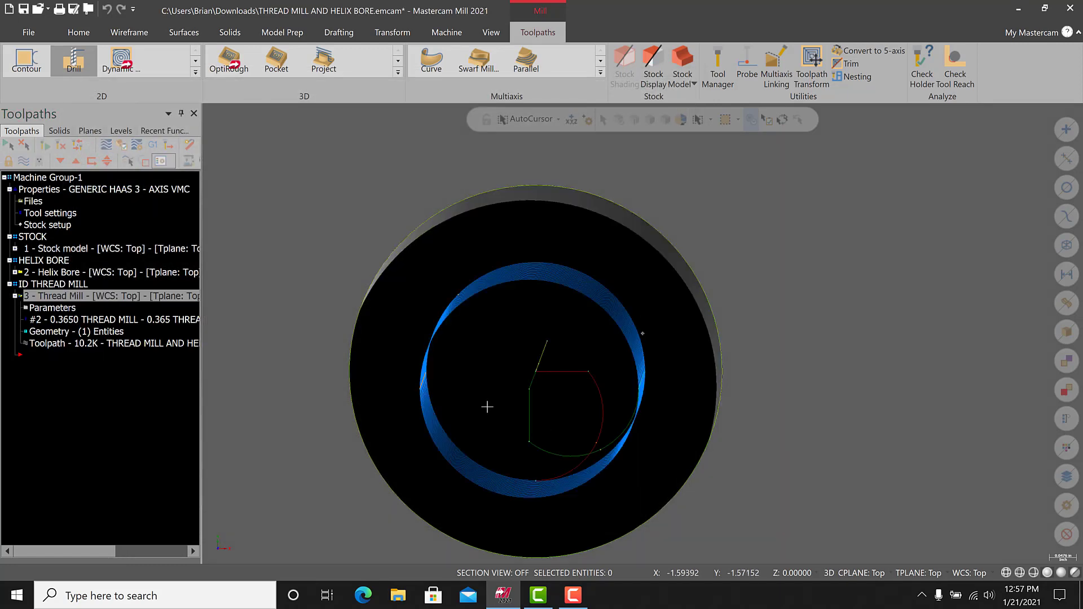
pyautogui.moveTo(487, 407); pyautogui.dragTo(435, 344, button='middle')
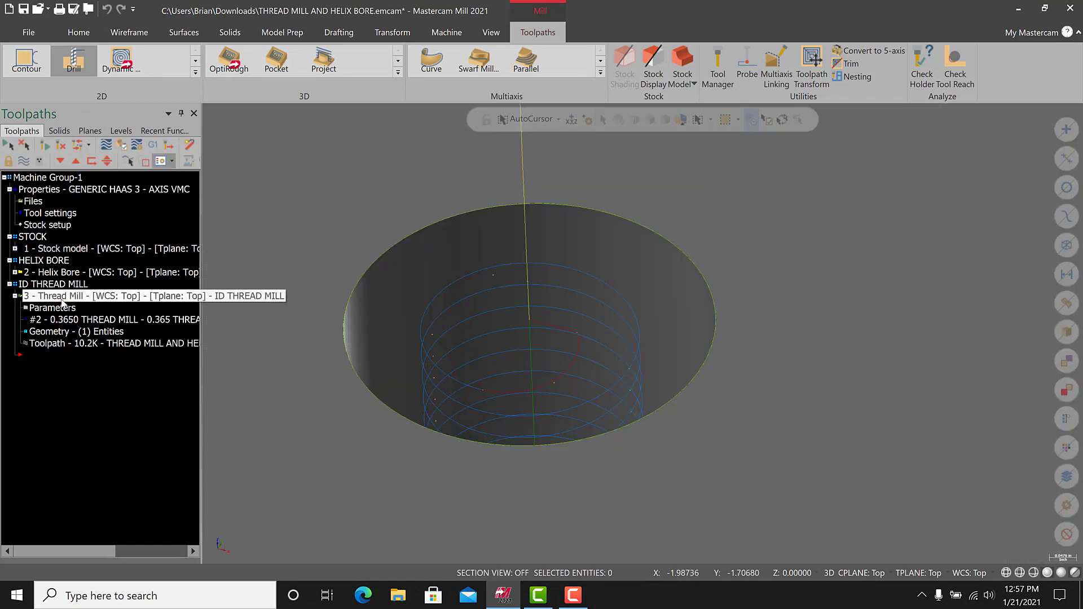
# - Try a 0.02 pitch, then set the thread pitch to 0.1 and view from Top (WCS)
pyautogui.click(62, 305)
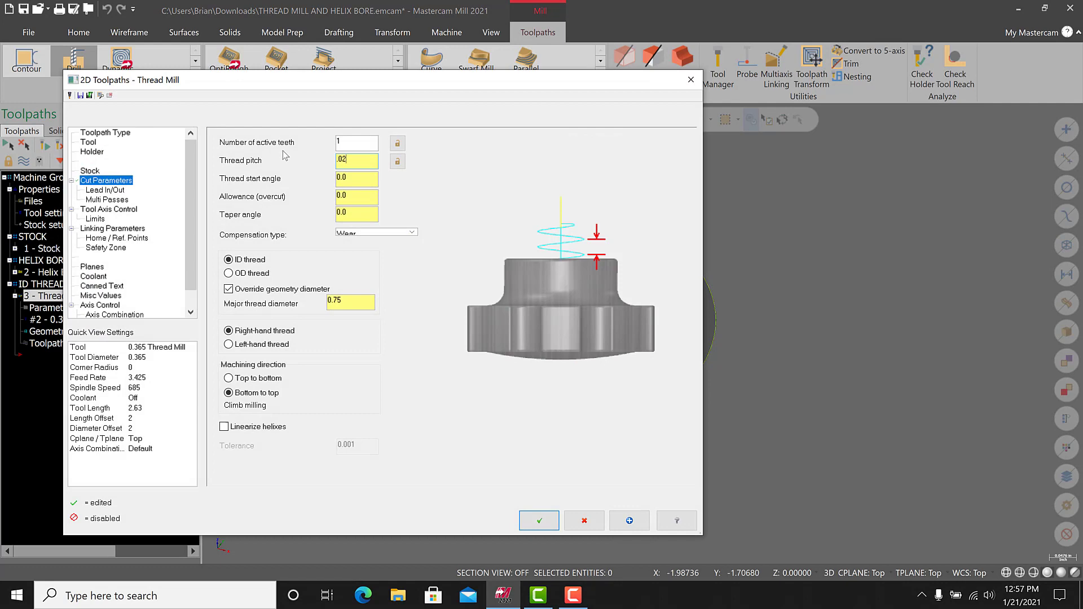
pyautogui.click(539, 521)
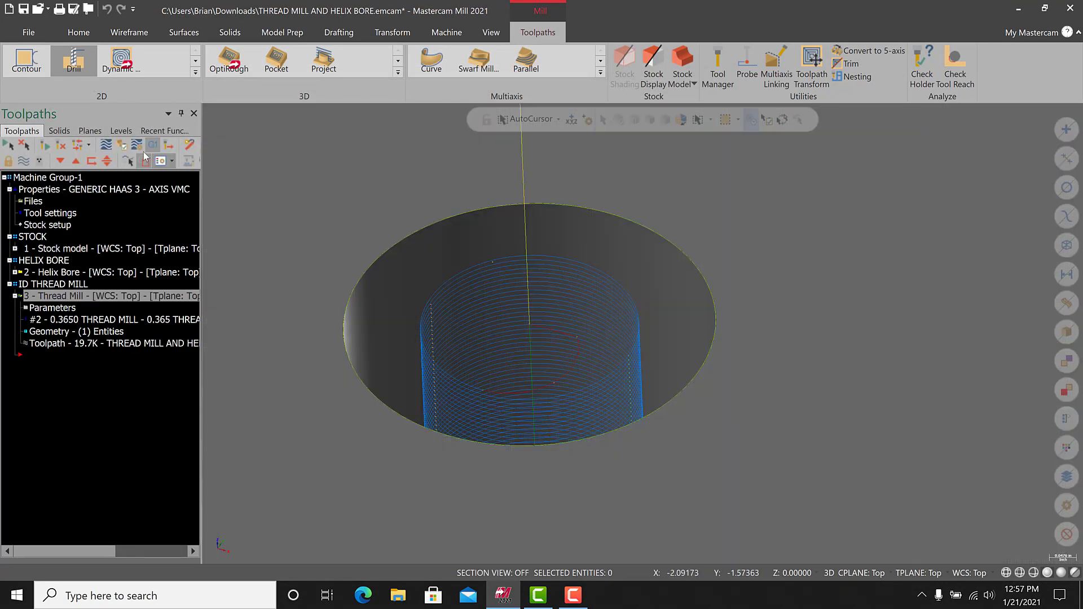
pyautogui.click(52, 307)
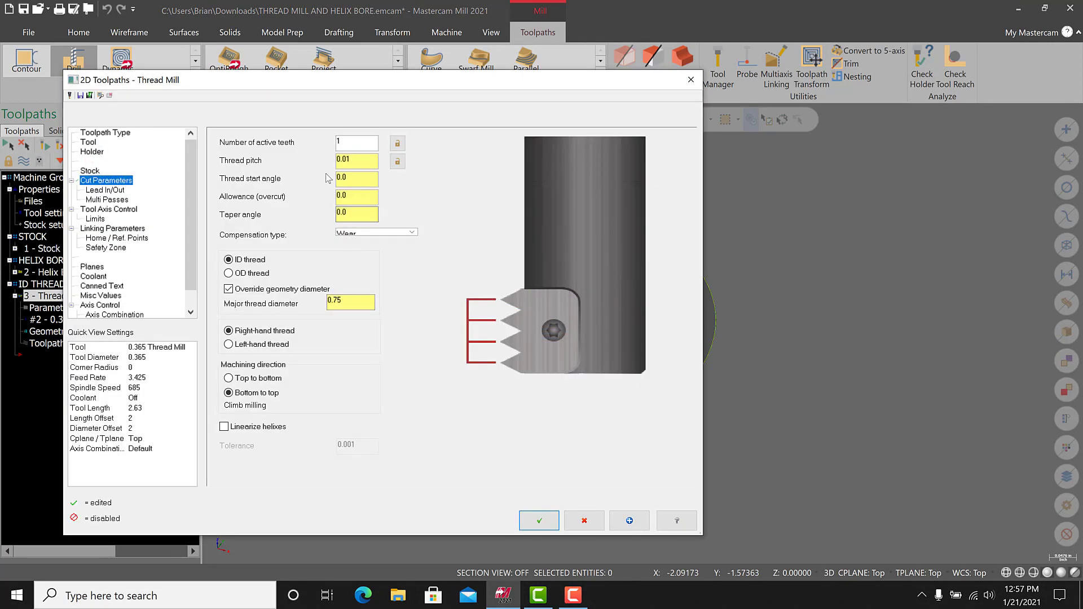
pyautogui.doubleClick(375, 157)
pyautogui.press('BackSpace')
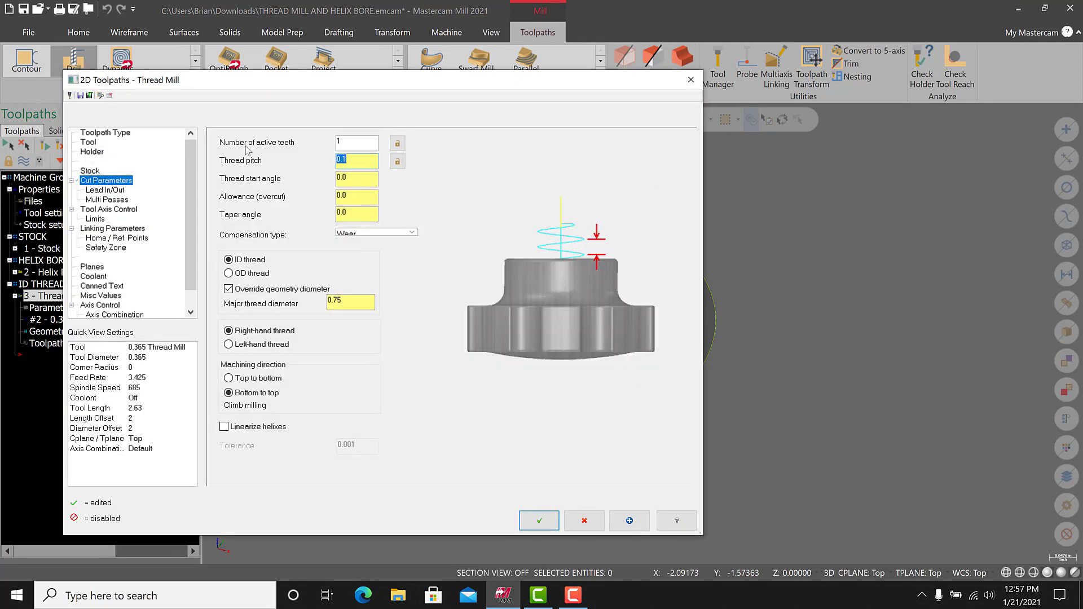
pyautogui.press('Return')
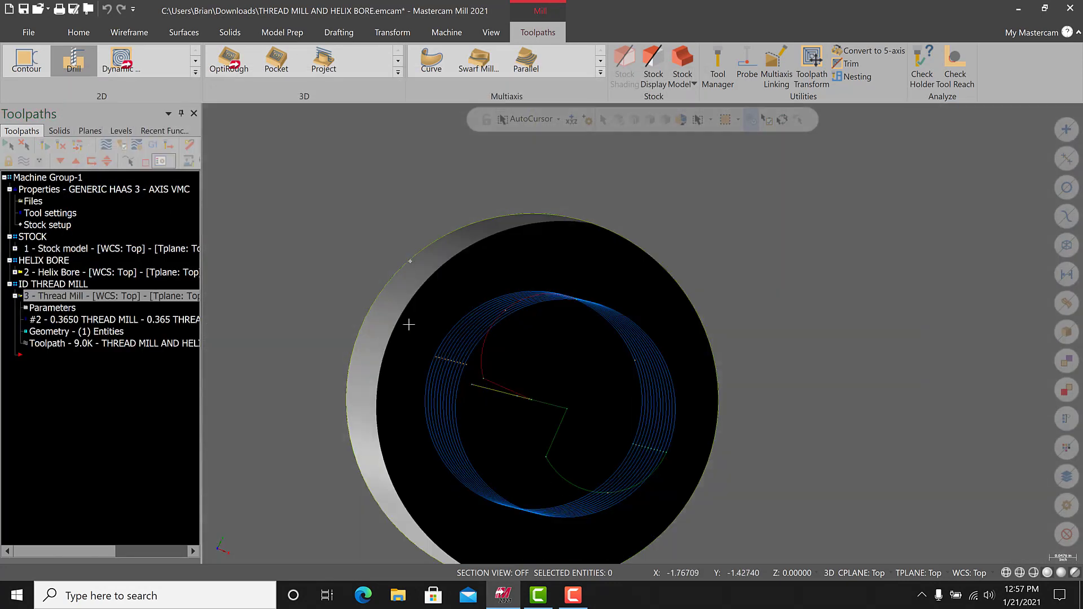
pyautogui.rightClick(278, 176)
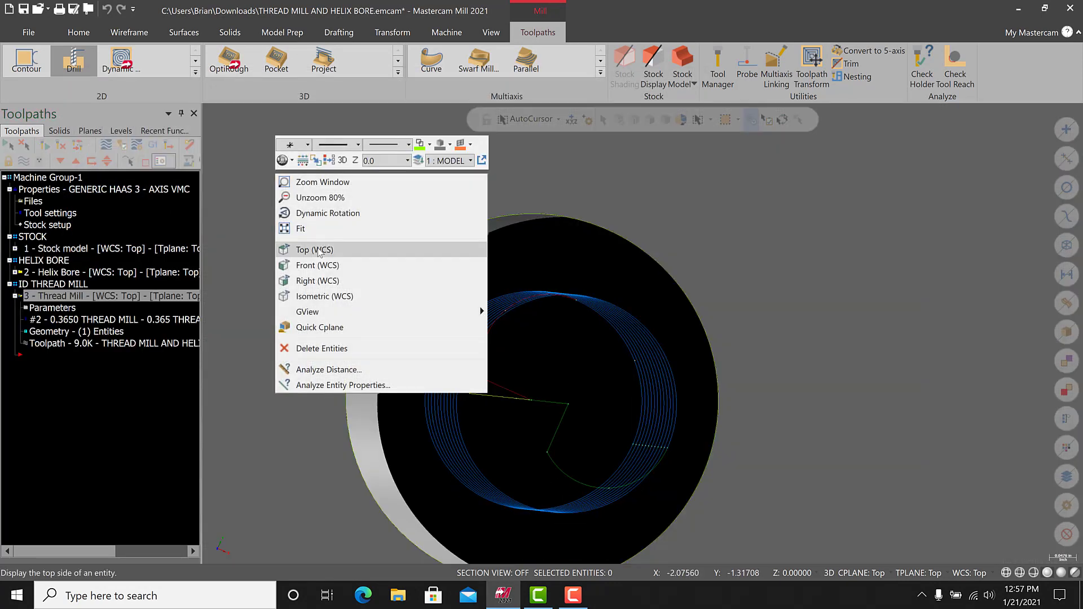
pyautogui.click(320, 253)
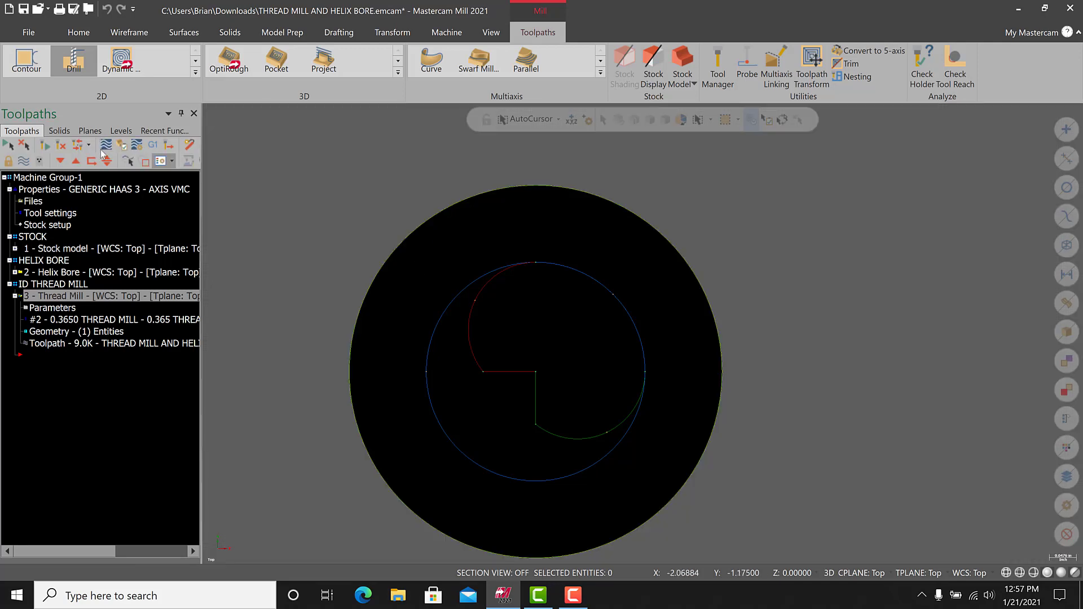
pyautogui.click(105, 145)
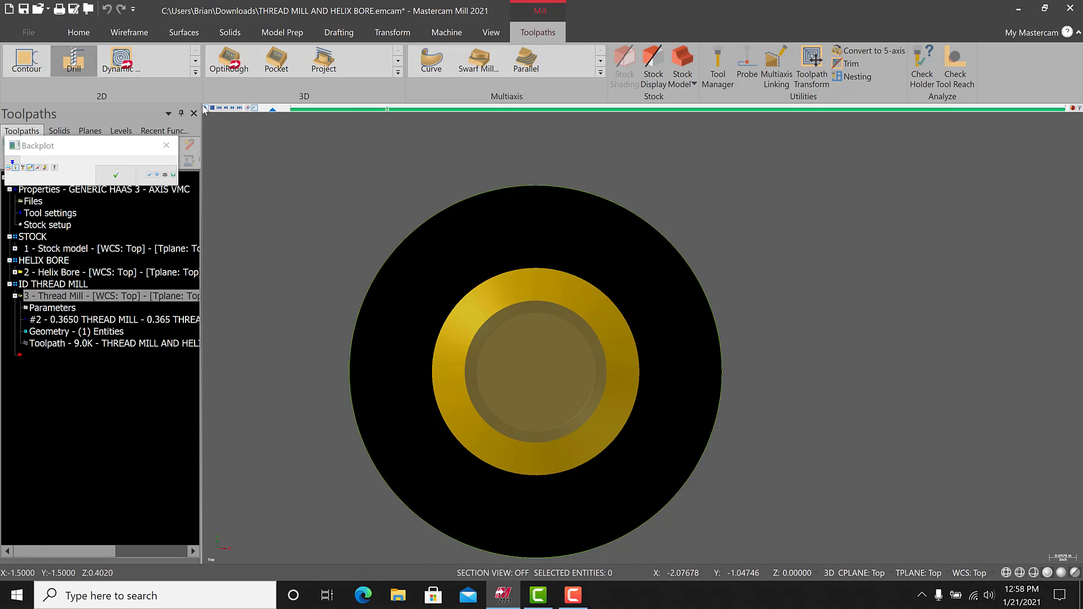
pyautogui.click(441, 109)
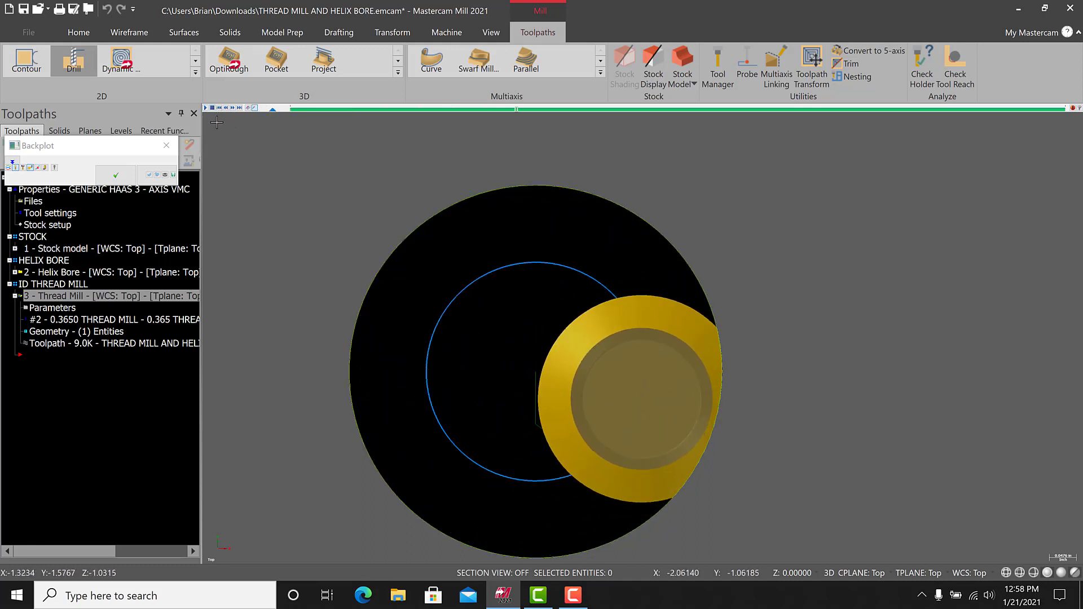
pyautogui.moveTo(416, 290); pyautogui.dragTo(552, 327, button='middle')
pyautogui.scroll(3, 522, 382)
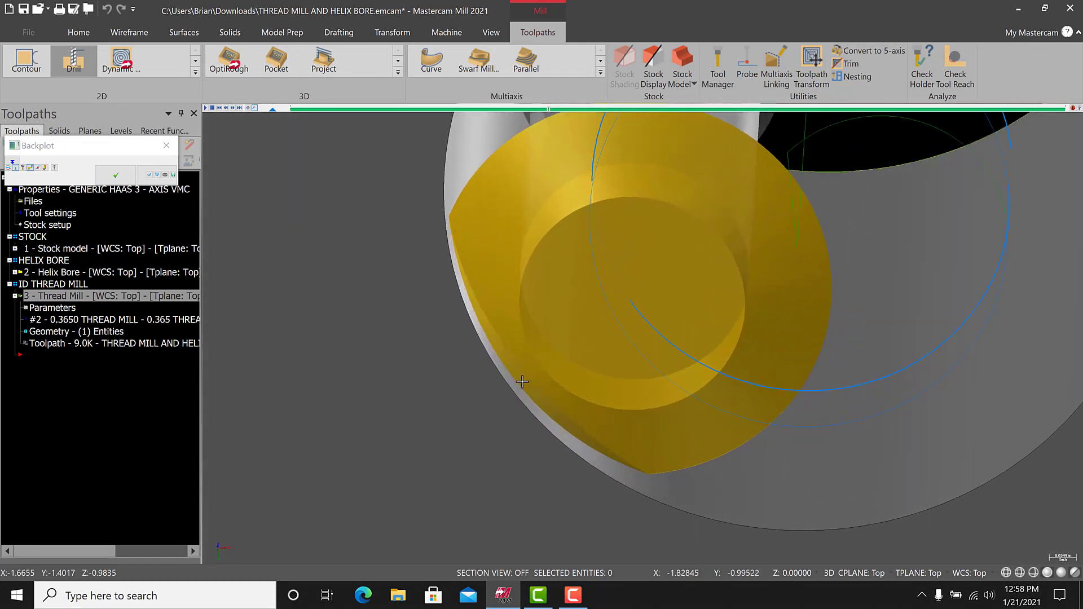
pyautogui.moveTo(522, 382); pyautogui.dragTo(556, 360, button='middle')
pyautogui.scroll(2, 536, 285)
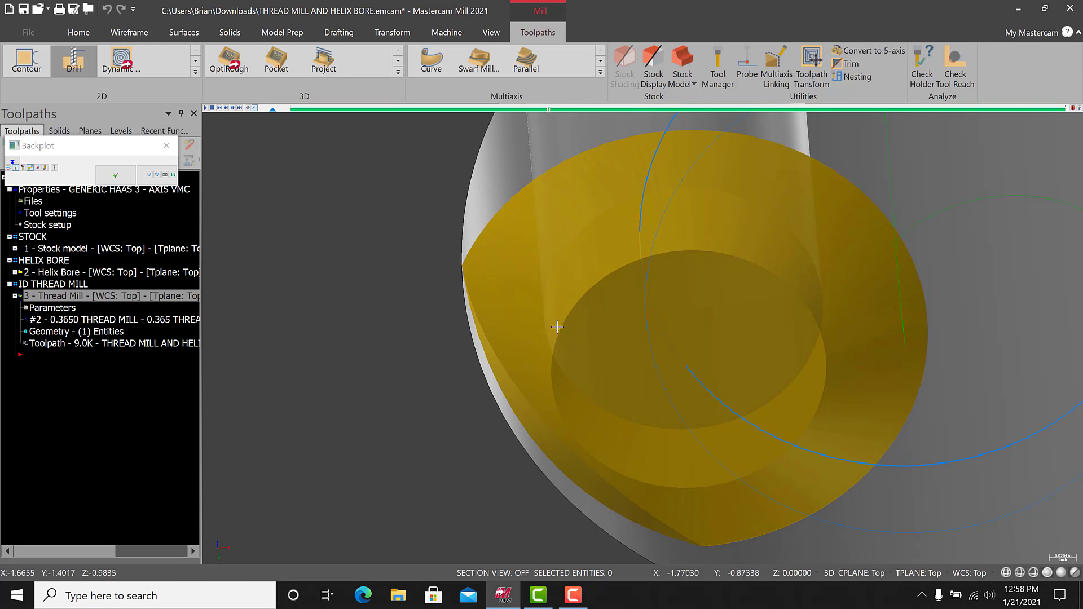
pyautogui.moveTo(583, 220); pyautogui.dragTo(589, 377, button='middle')
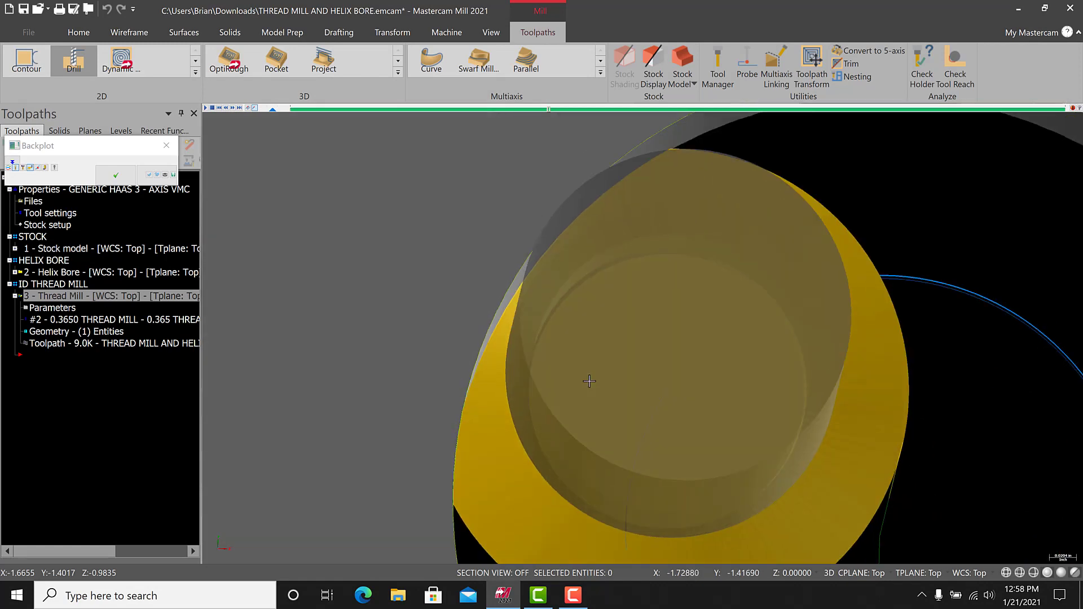
# - Close the backplot and reopen the Thread Mill parameters to the Multi Passes page
pyautogui.click(105, 177)
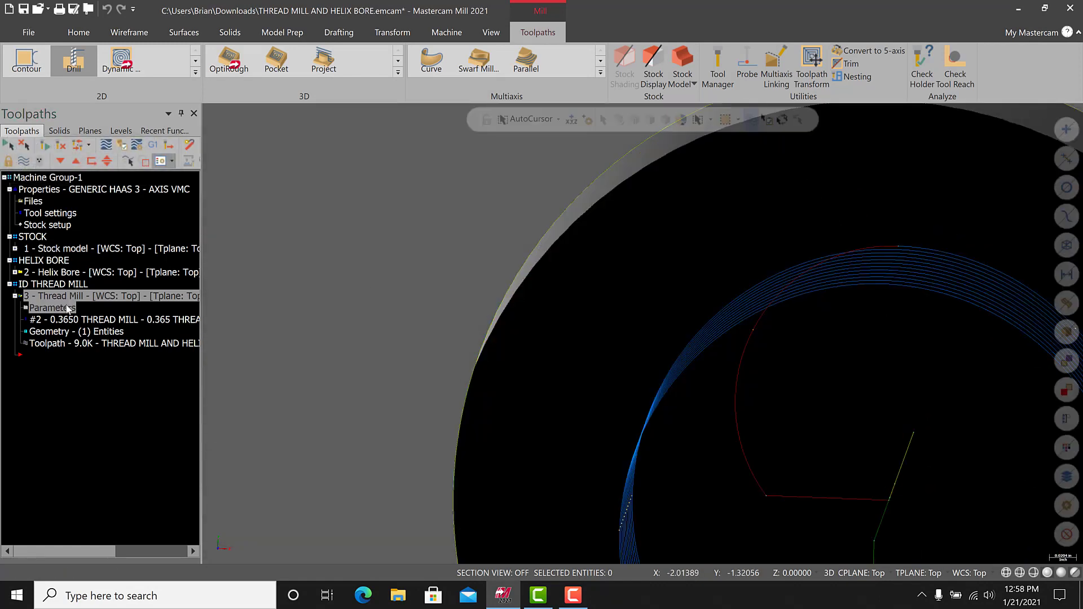
pyautogui.click(52, 308)
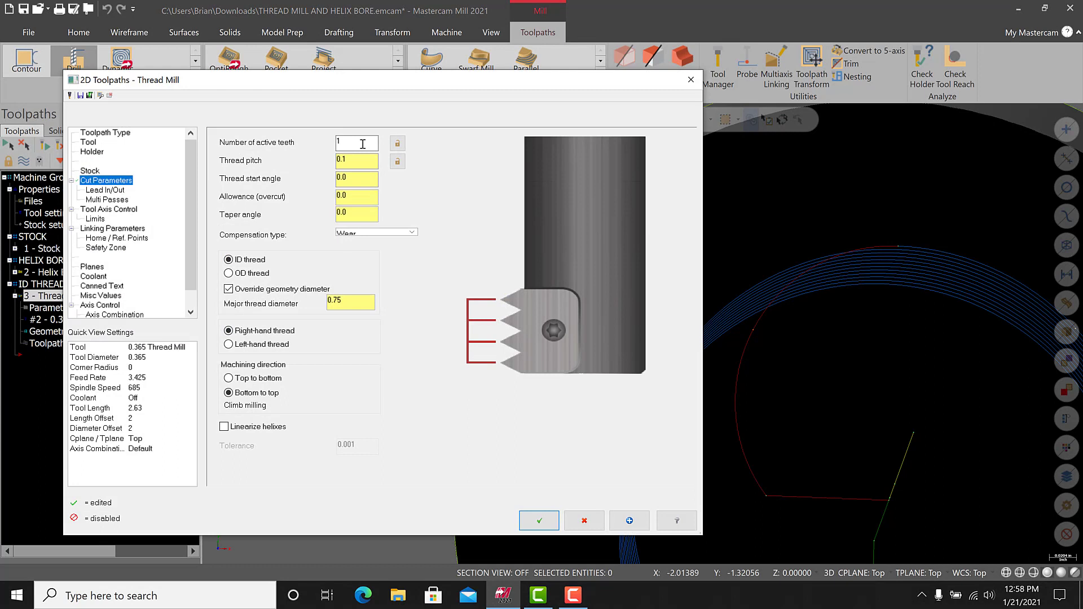
pyautogui.click(358, 164)
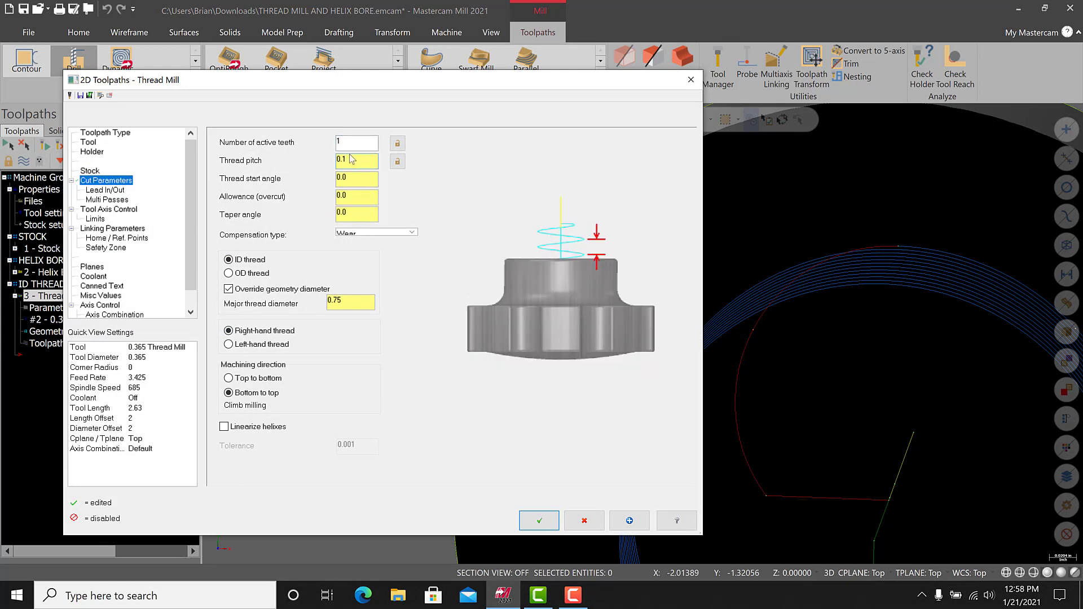
pyautogui.click(105, 190)
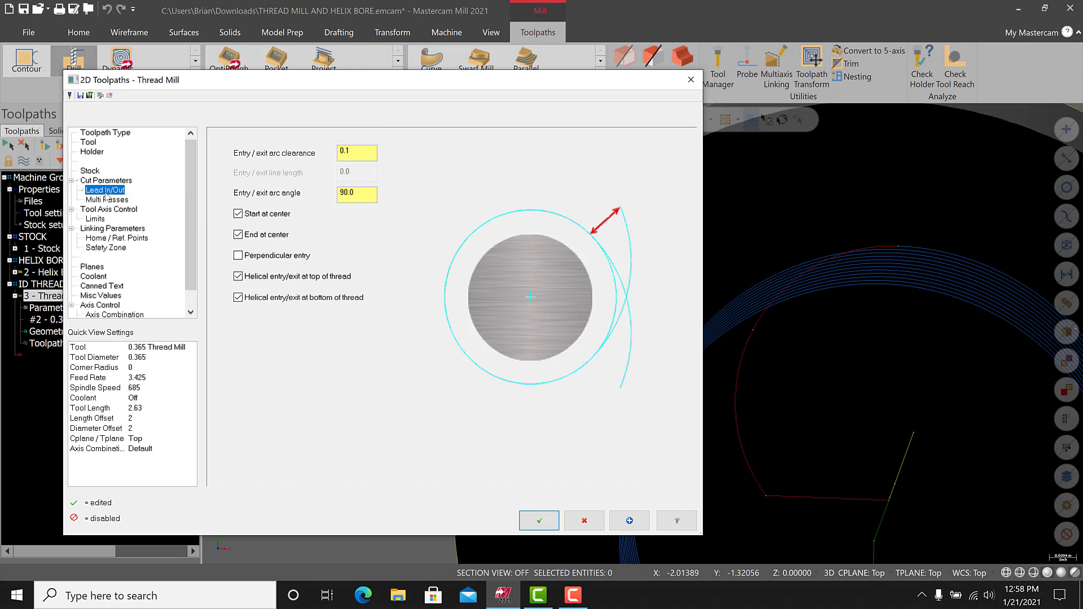
pyautogui.click(105, 200)
pyautogui.click(105, 209)
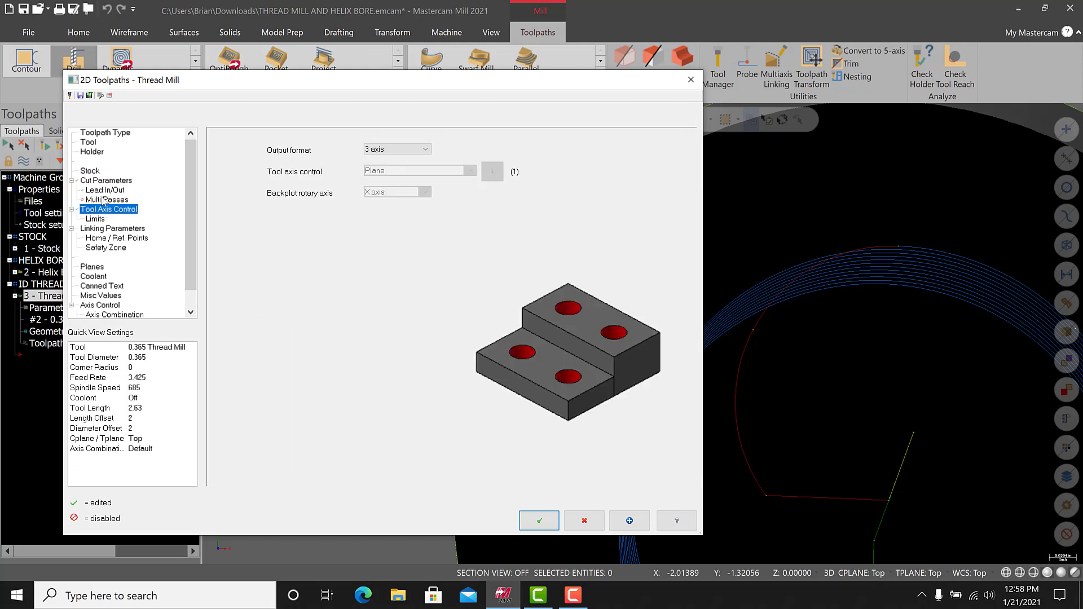
pyautogui.click(105, 192)
pyautogui.click(105, 199)
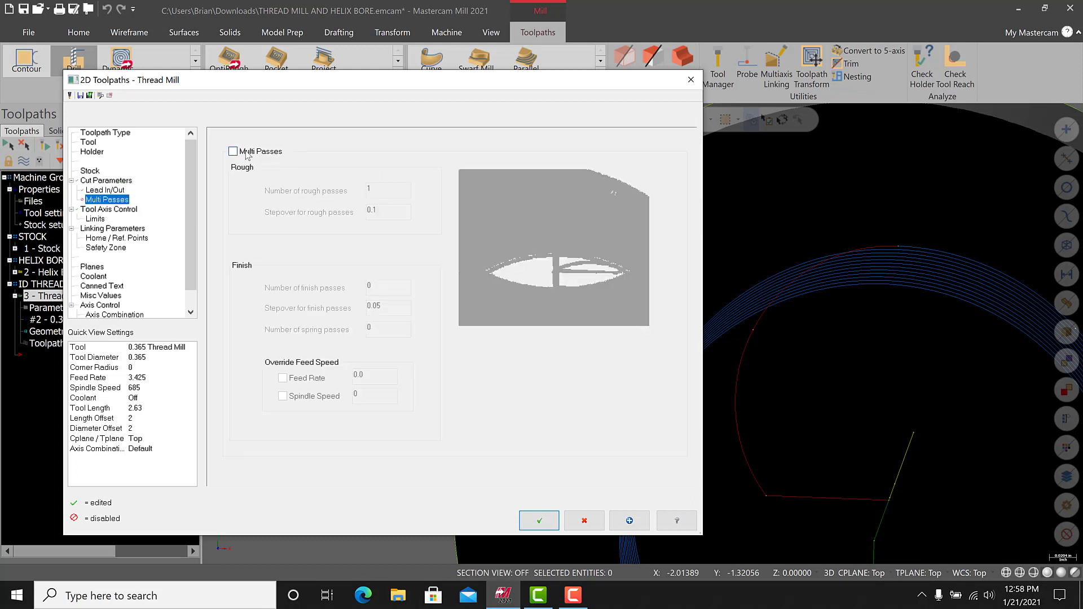
# - Enable Multi Passes with 5 rough passes at 0.01 stepover and regenerate the toolpath
pyautogui.click(247, 155)
pyautogui.click(389, 215)
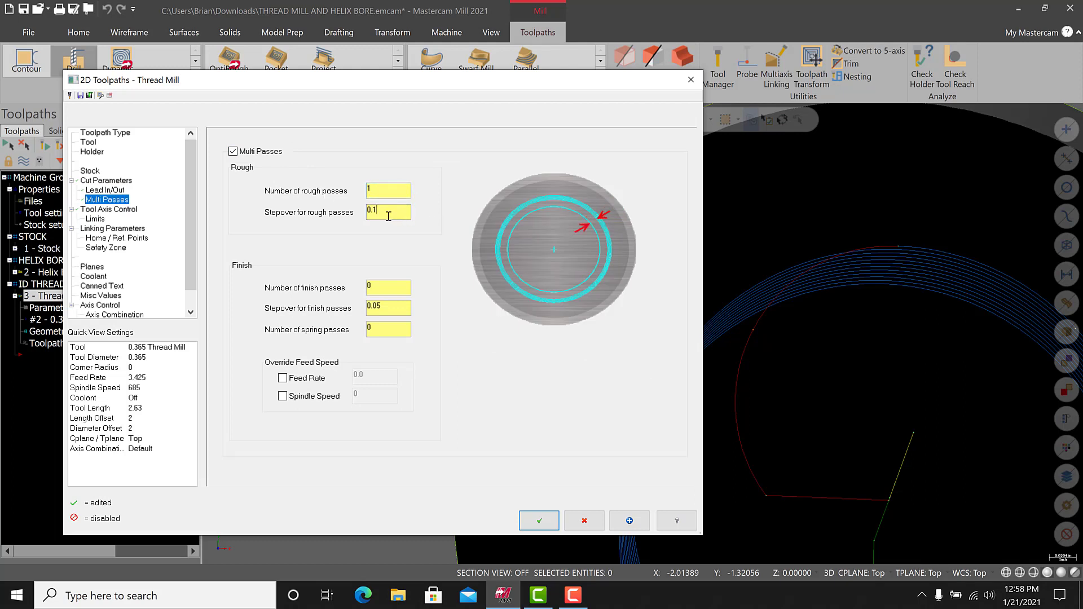
pyautogui.moveTo(389, 216); pyautogui.dragTo(302, 218)
pyautogui.moveTo(385, 196); pyautogui.dragTo(319, 202)
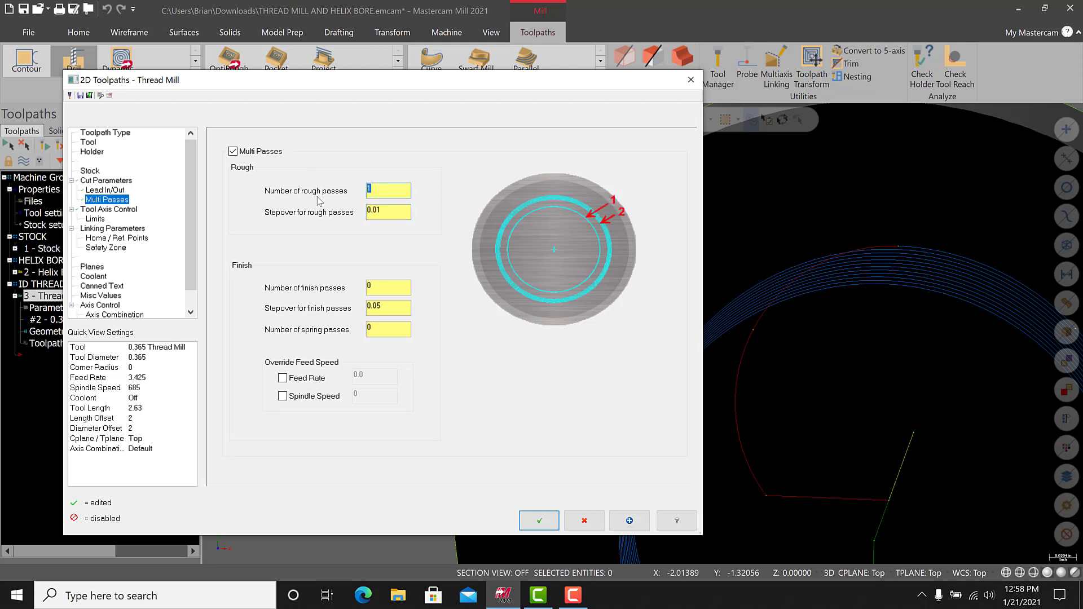
pyautogui.click(531, 519)
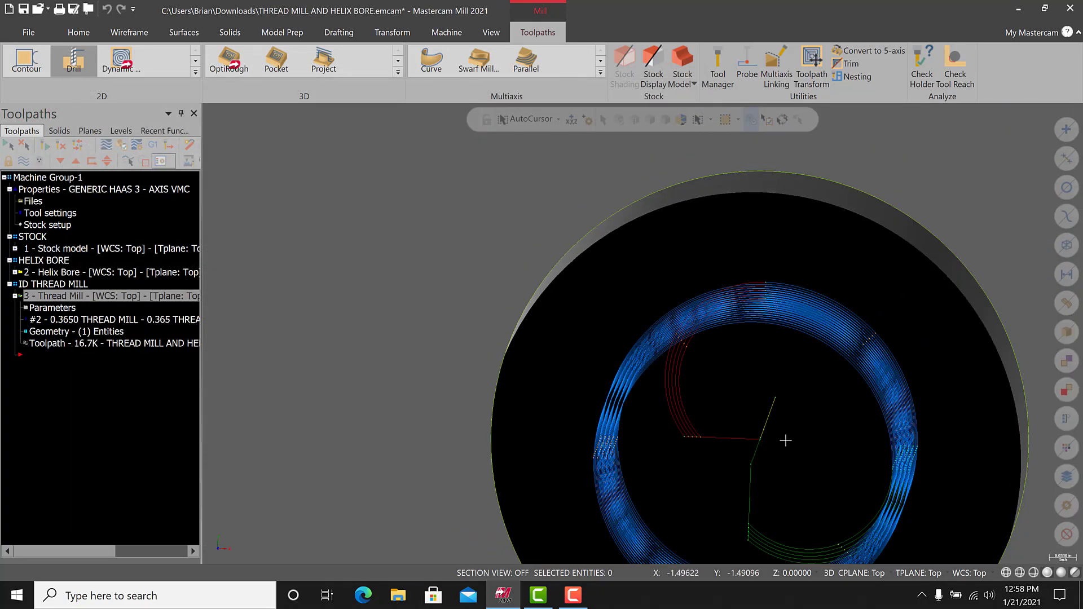
# - Orbit to inspect the multi-pass toolpath, then return to the Top (WCS) view
pyautogui.moveTo(786, 440); pyautogui.dragTo(718, 390, button='middle')
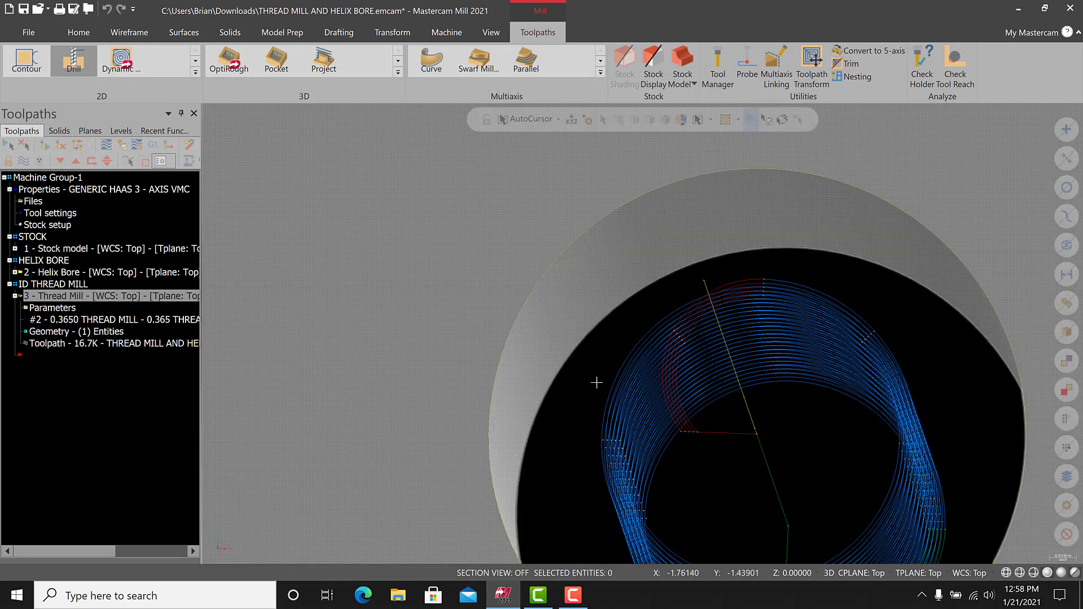
pyautogui.scroll(-2, 715, 421)
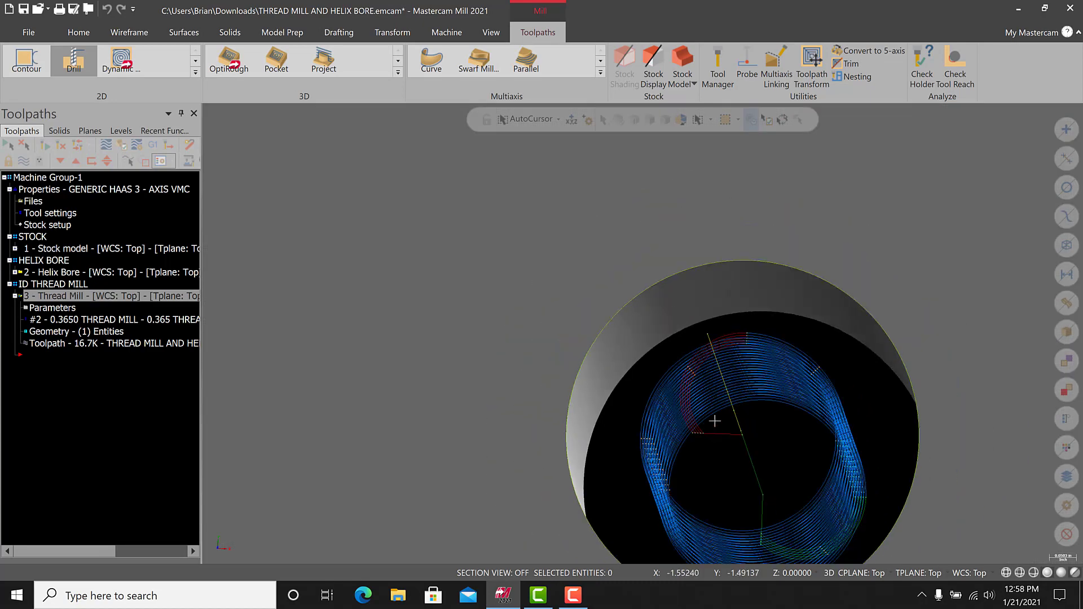
pyautogui.rightClick(420, 209)
pyautogui.click(460, 278)
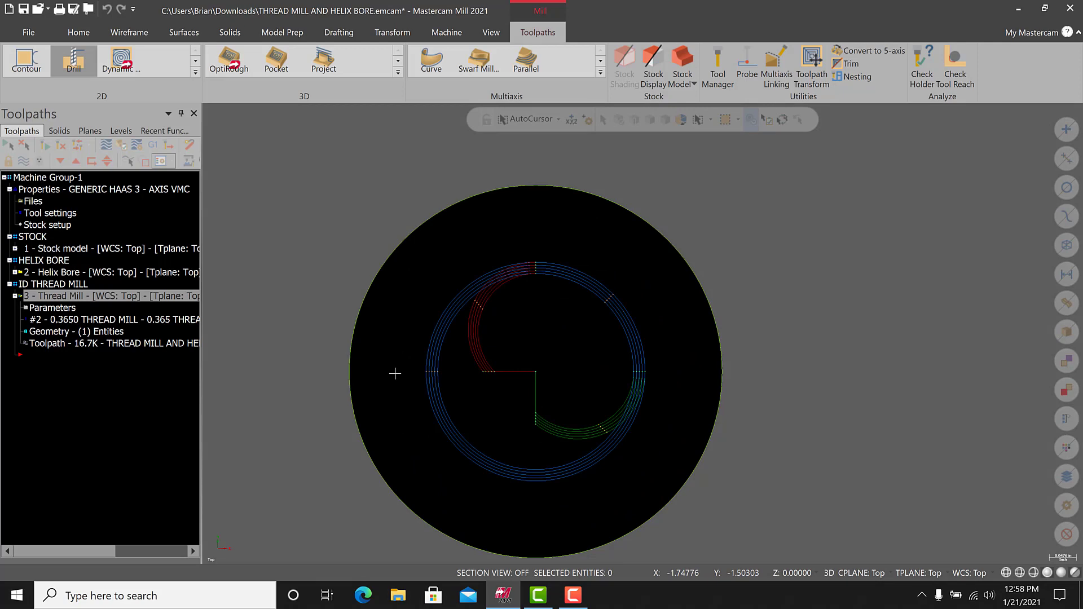
# - Uncheck Multi Passes in the Thread Mill parameters, review the other pages, and accept
pyautogui.click(53, 308)
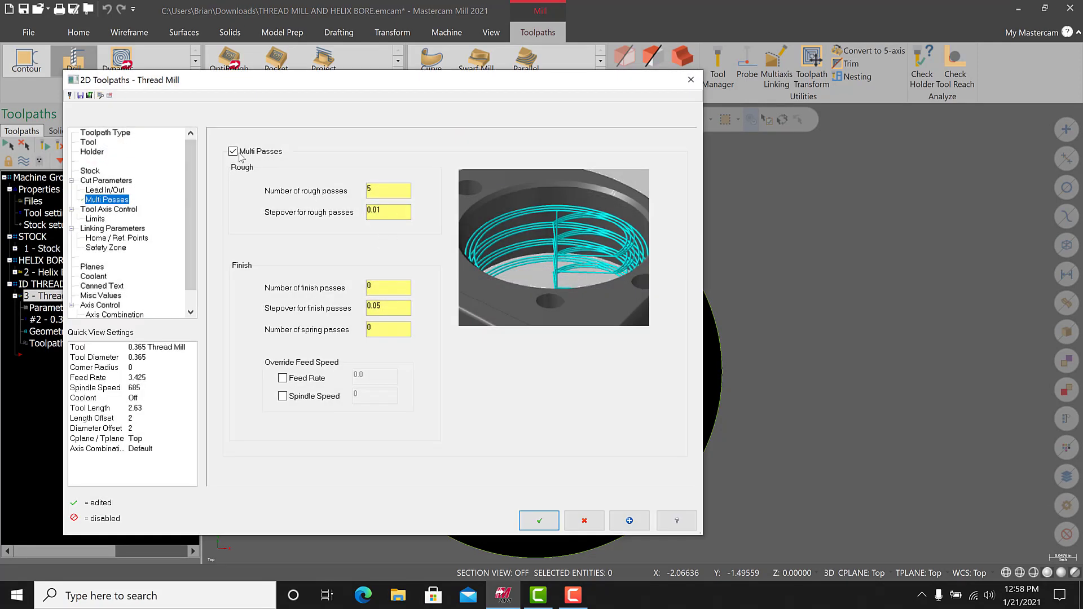
pyautogui.click(240, 152)
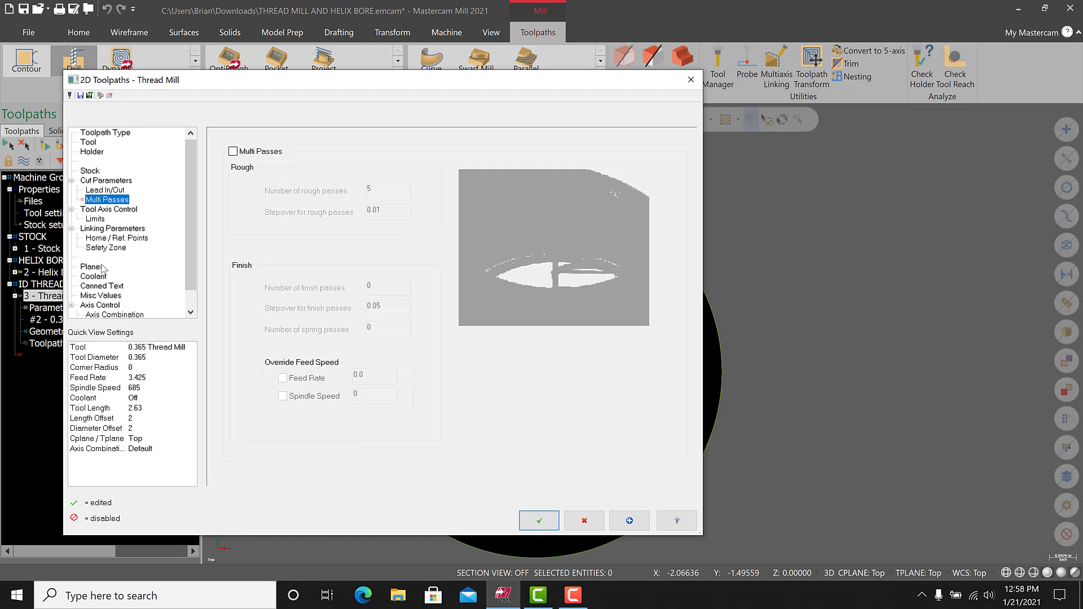
pyautogui.click(99, 229)
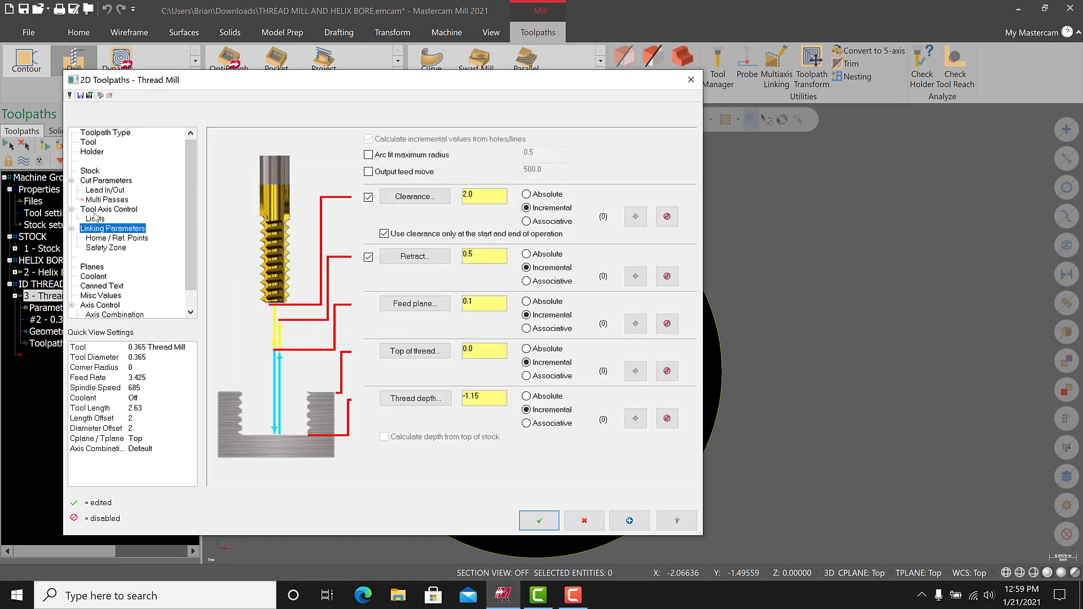
pyautogui.click(94, 209)
pyautogui.click(105, 200)
pyautogui.click(107, 190)
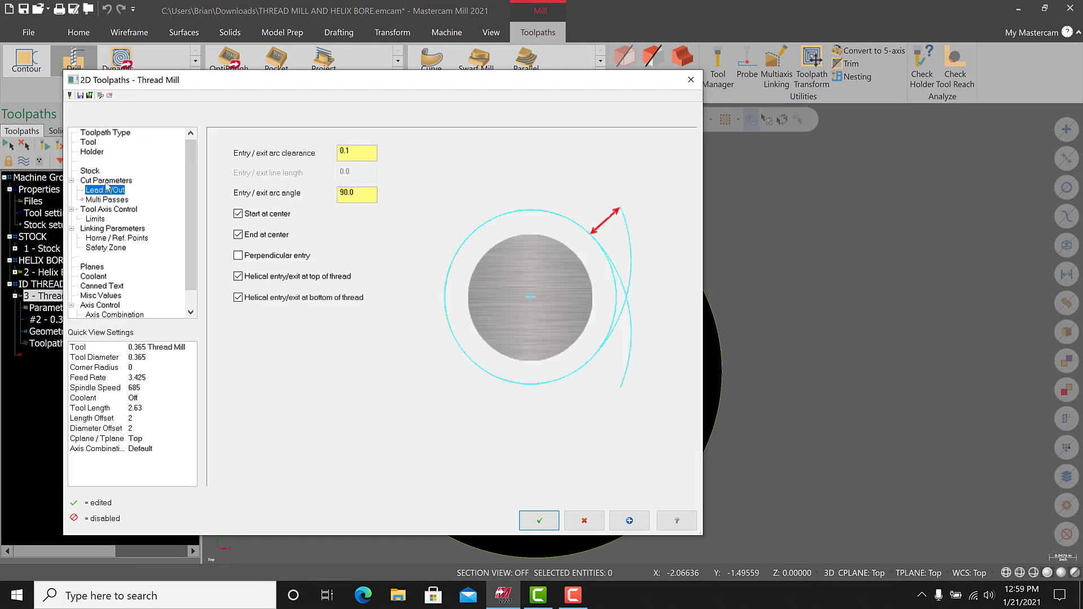
pyautogui.click(106, 181)
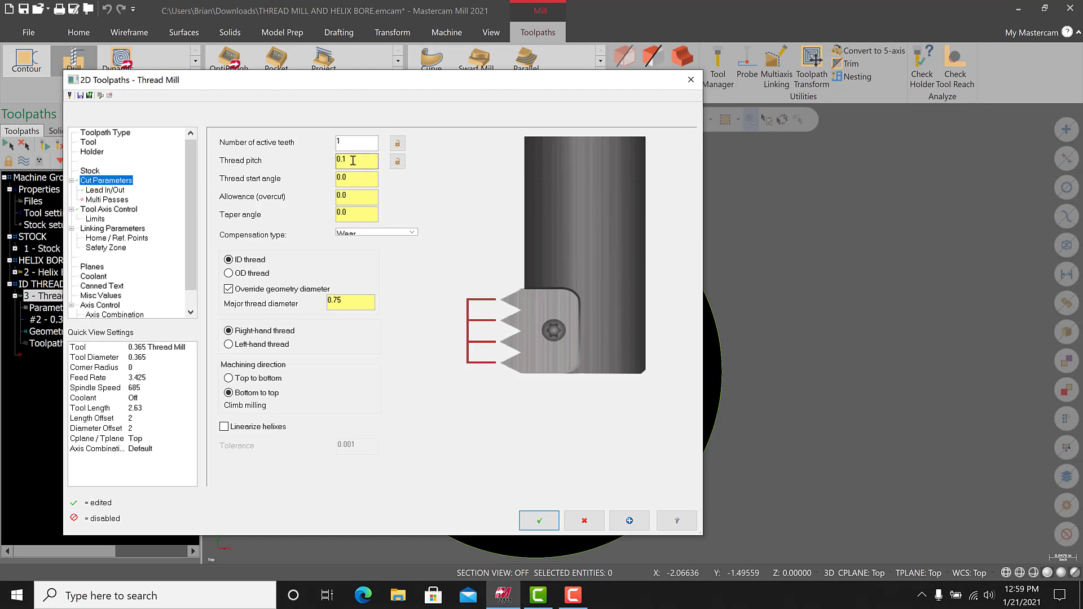
pyautogui.click(539, 521)
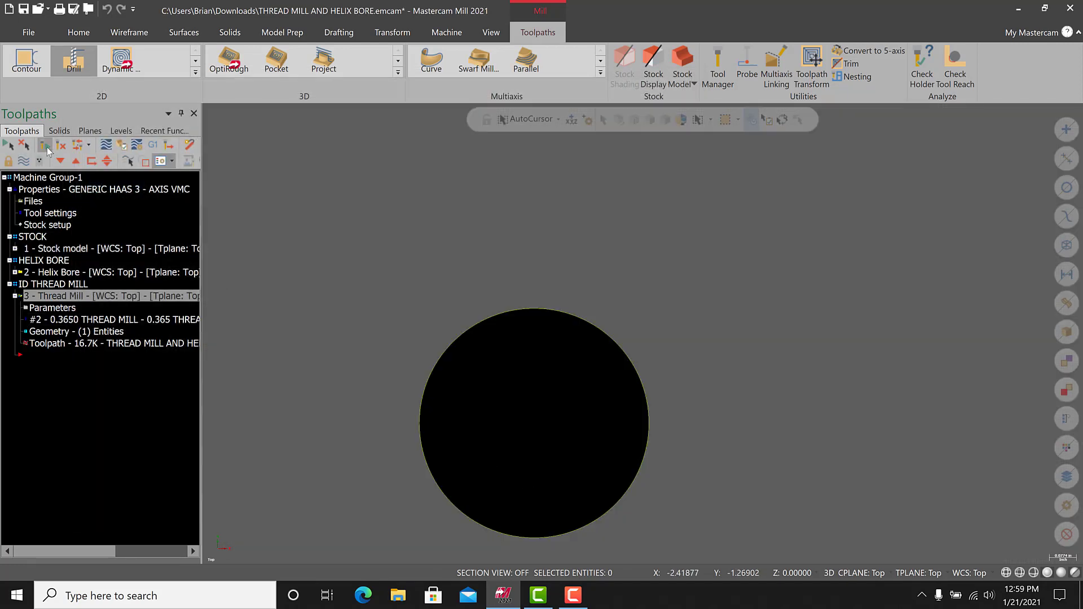
# - Regenerate the toolpath, close the simulator, and set simulator starting stock to stock model STOCK
pyautogui.click(124, 146)
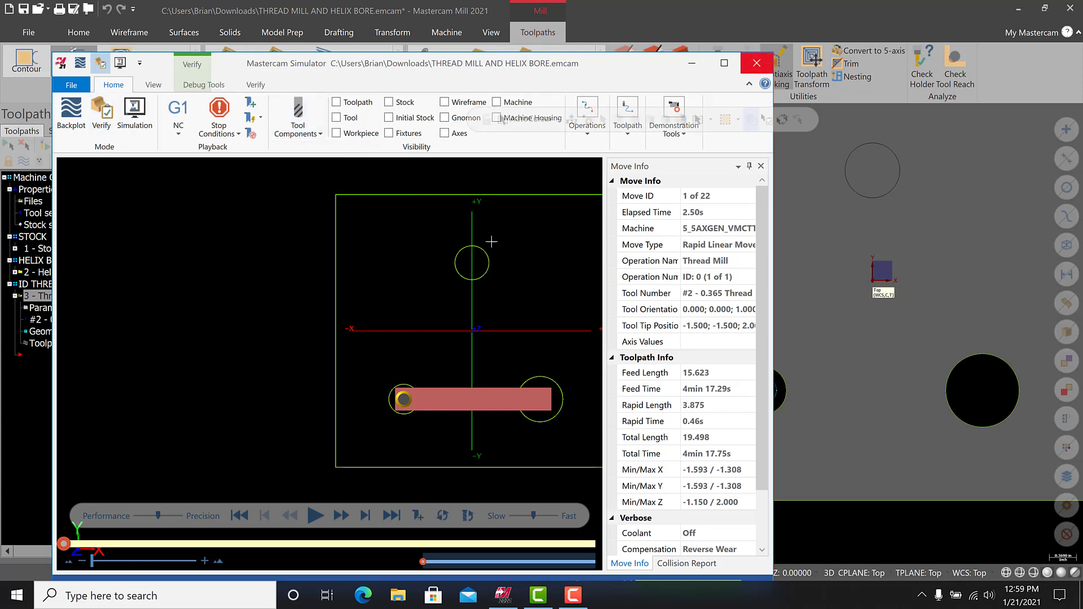
pyautogui.hotkey('alt', 'F4')
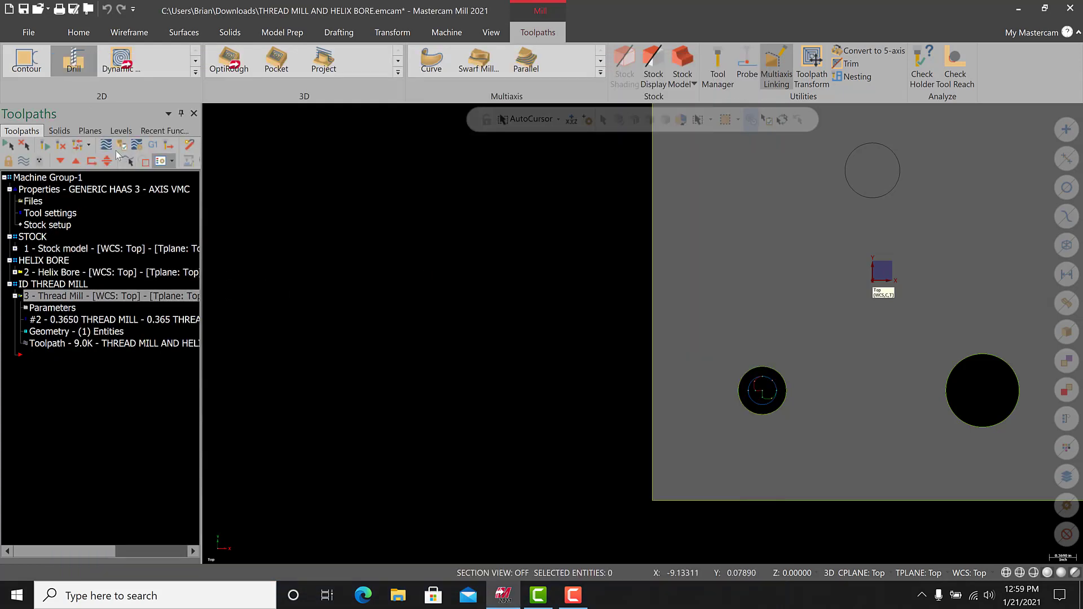
pyautogui.click(133, 146)
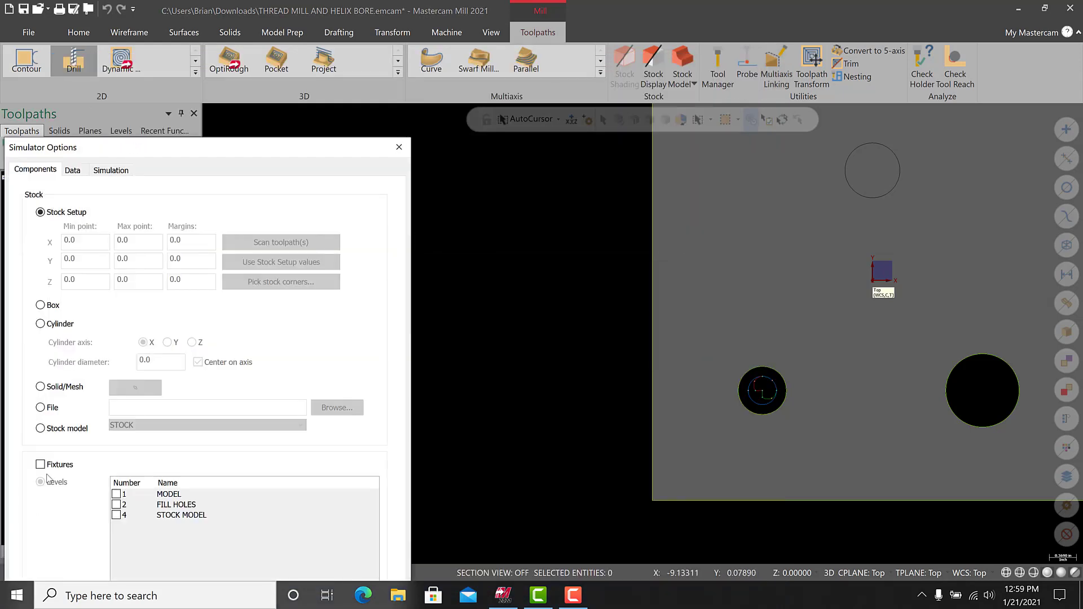
pyautogui.click(48, 432)
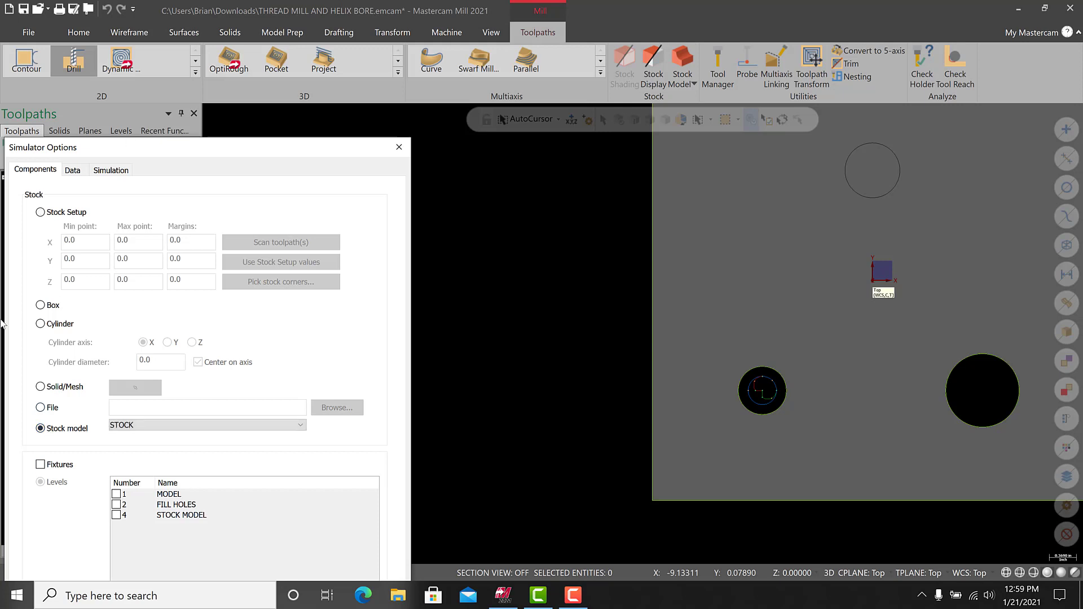
pyautogui.click(145, 426)
pyautogui.click(145, 433)
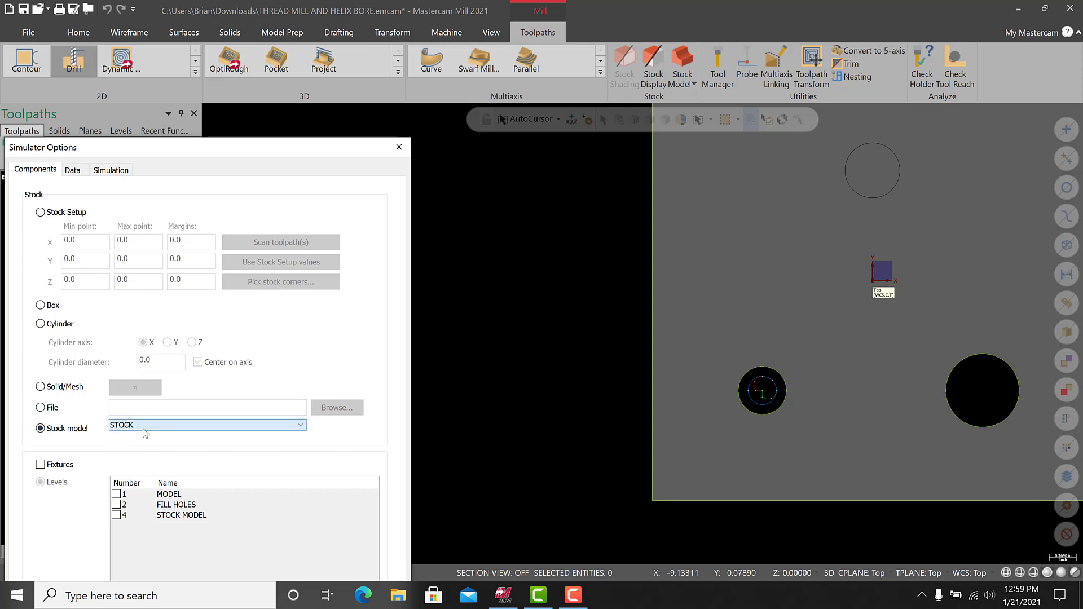
pyautogui.moveTo(268, 147); pyautogui.dragTo(286, 38)
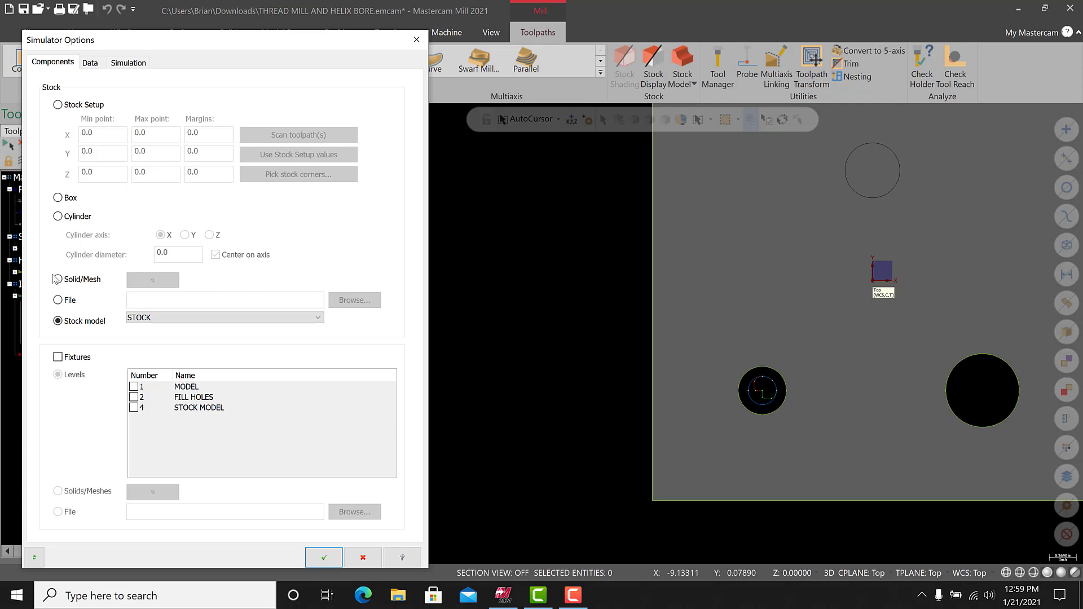
pyautogui.click(316, 555)
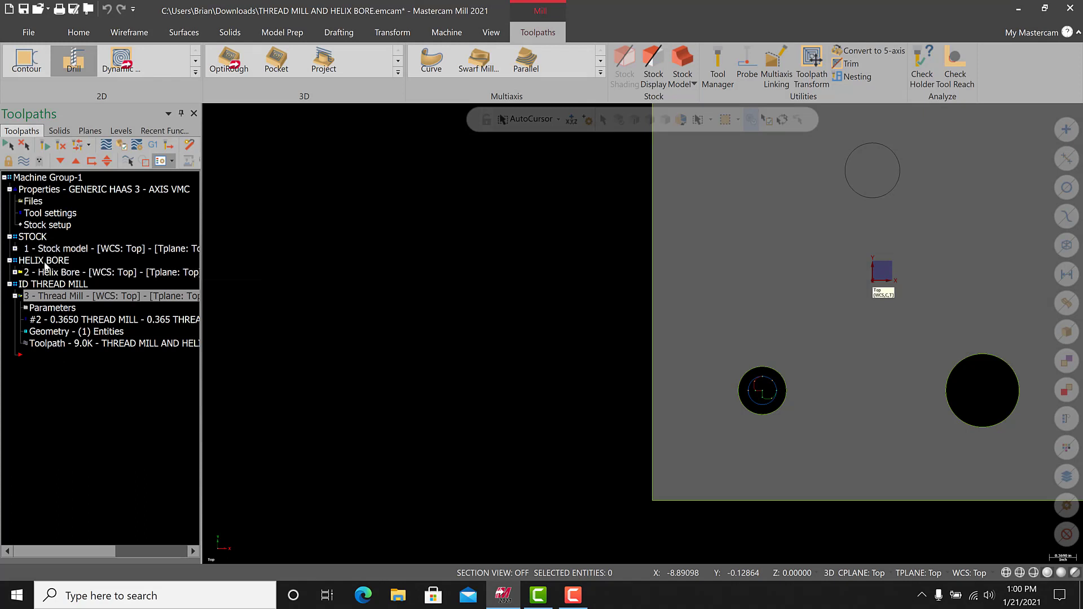
# - Add a new toolpath group under HELIX BORE and start a Stock Model operation in it
pyautogui.click(44, 261)
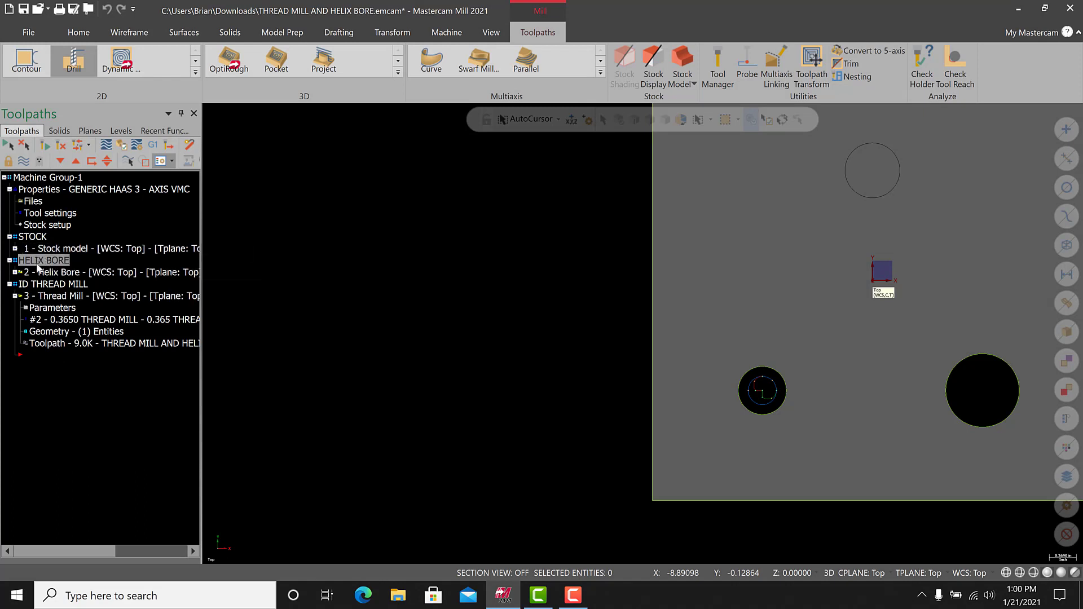
pyautogui.rightClick(28, 263)
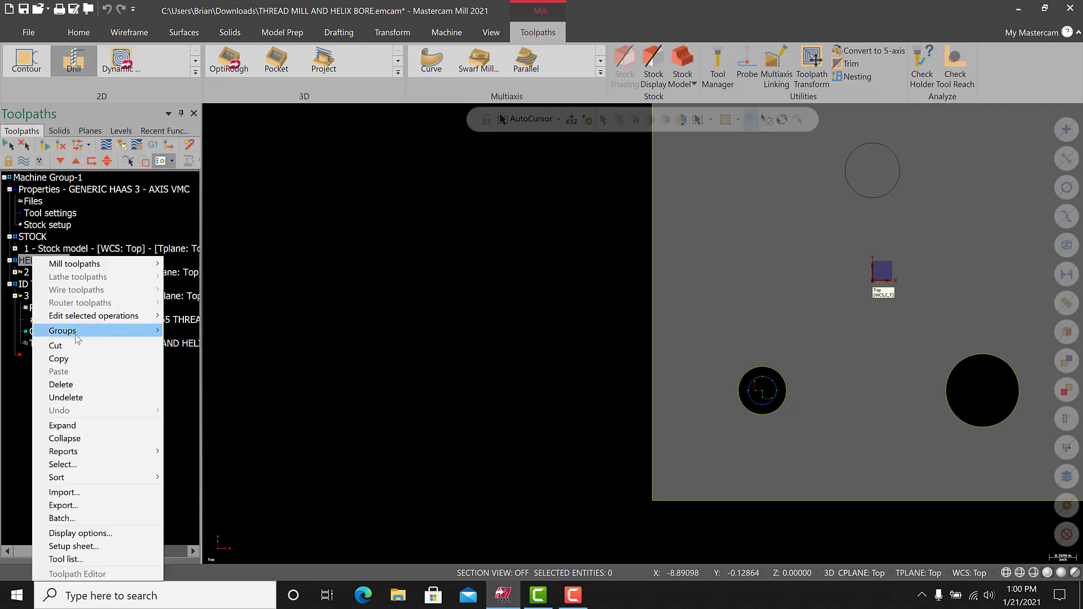
pyautogui.moveTo(78, 333)
pyautogui.click(221, 345)
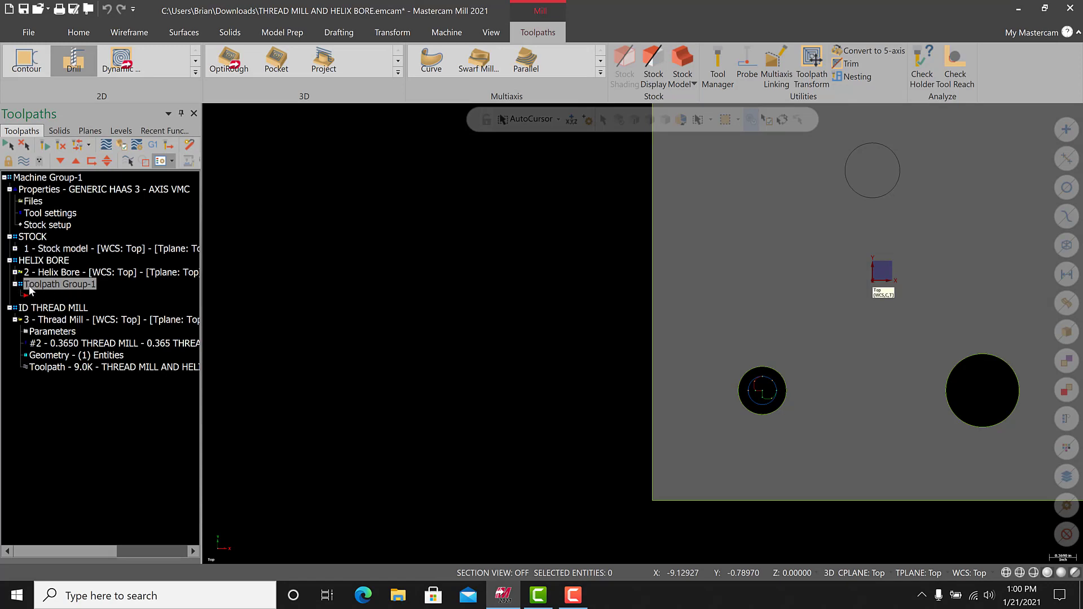
pyautogui.click(682, 72)
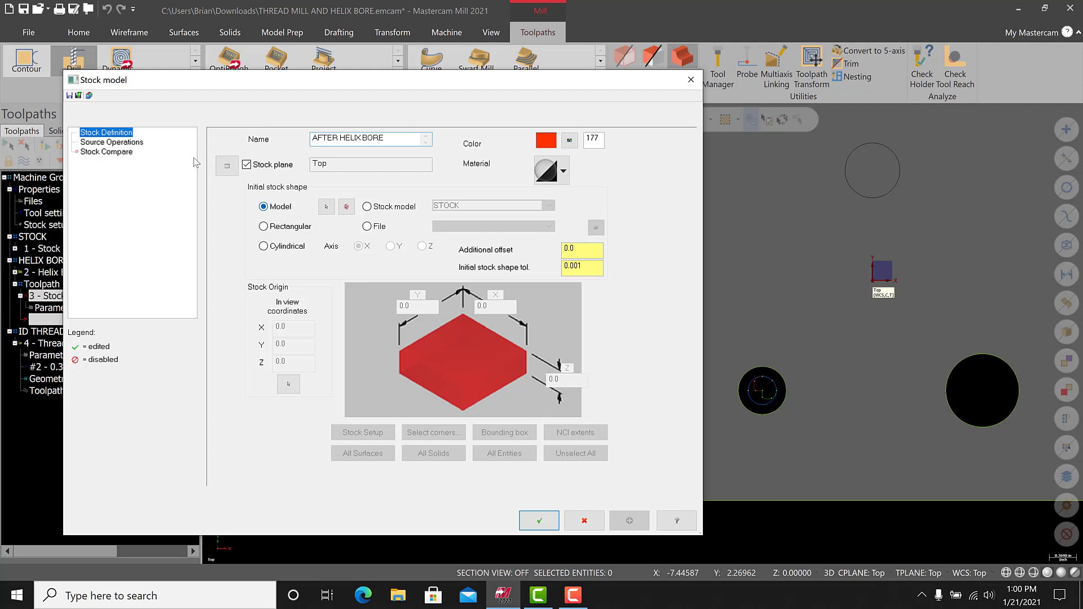
# - Use HELIX BORE as the source operation, set initial stock to stock model STOCK, and generate
pyautogui.click(112, 143)
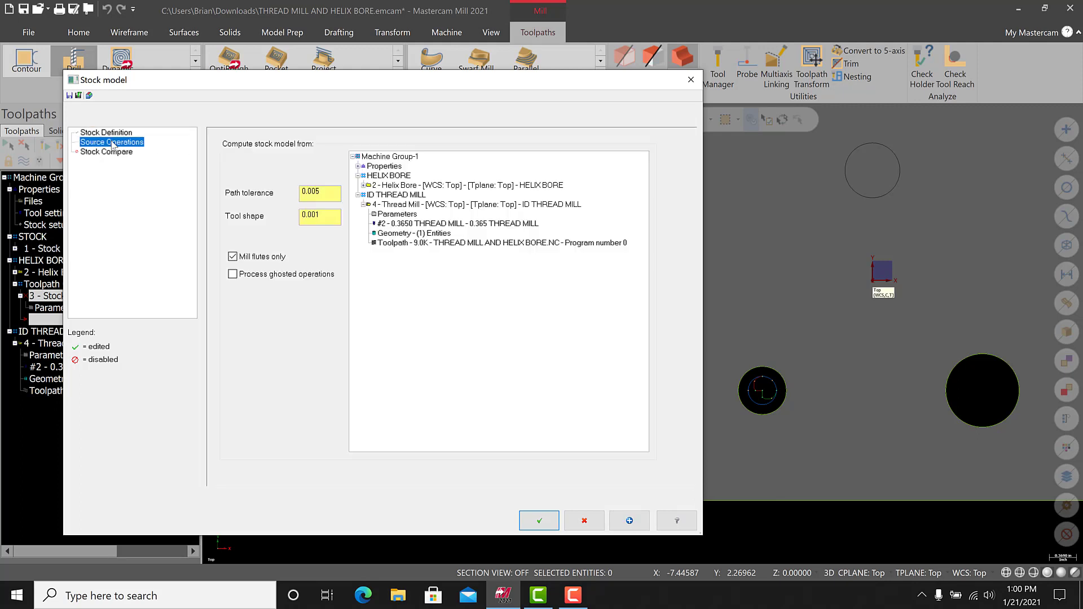
pyautogui.click(392, 176)
pyautogui.click(102, 132)
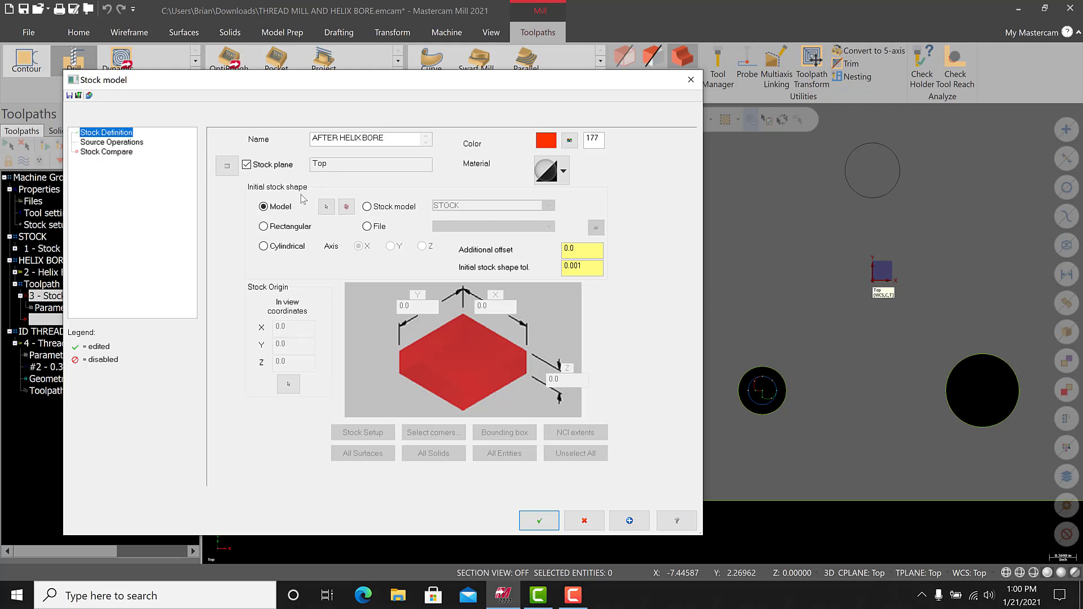
pyautogui.click(367, 207)
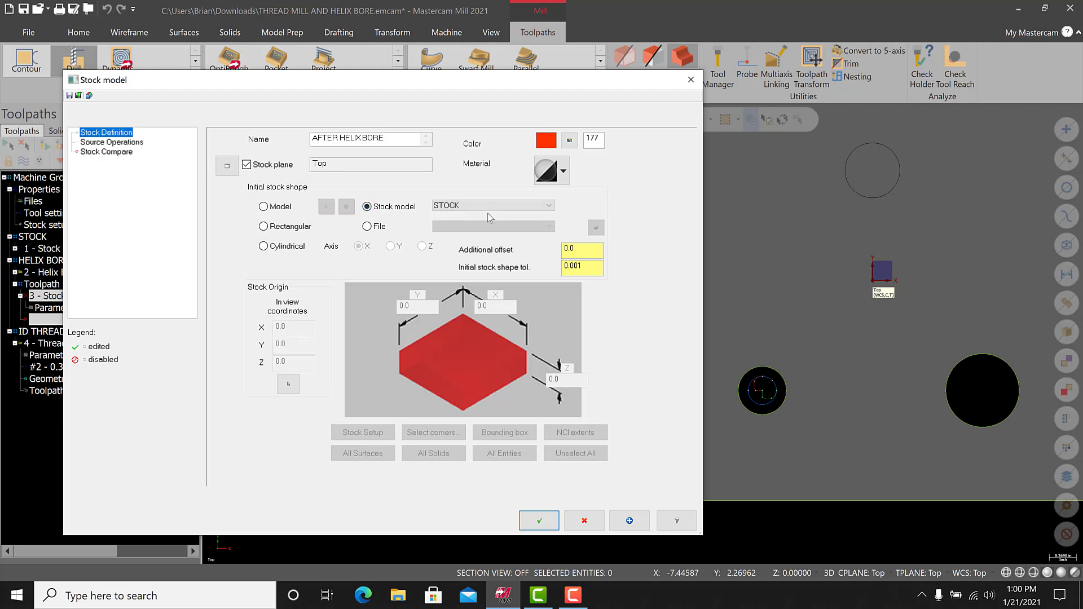
pyautogui.click(540, 521)
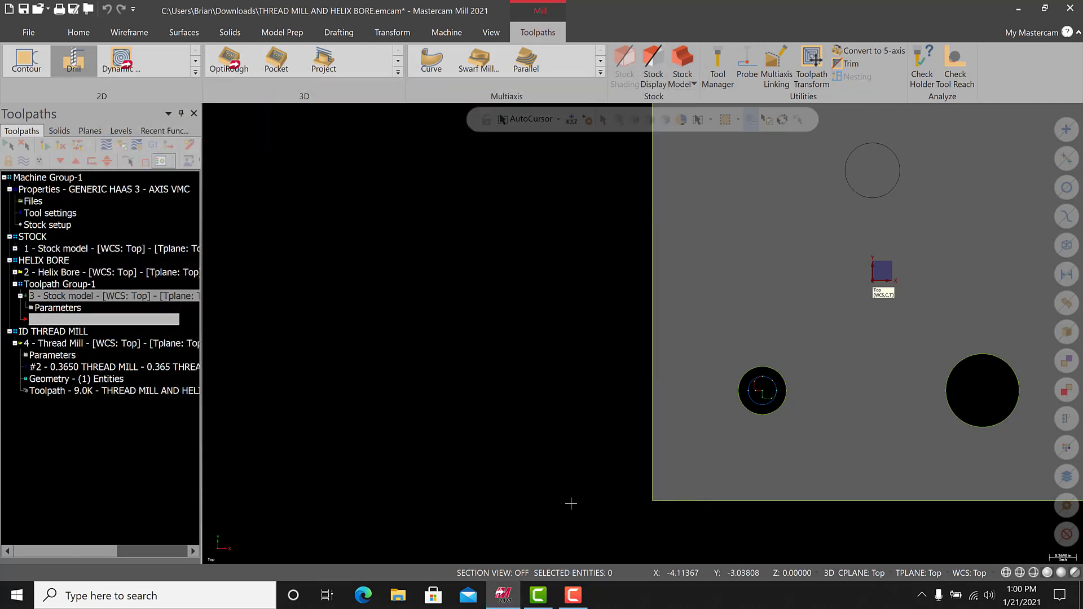
# - Switch to isometric view (Alt+7) and toggle the stock model display to inspect the helix-bored holes
pyautogui.scroll(-1, 453, 439)
pyautogui.hotkey('alt', '7')
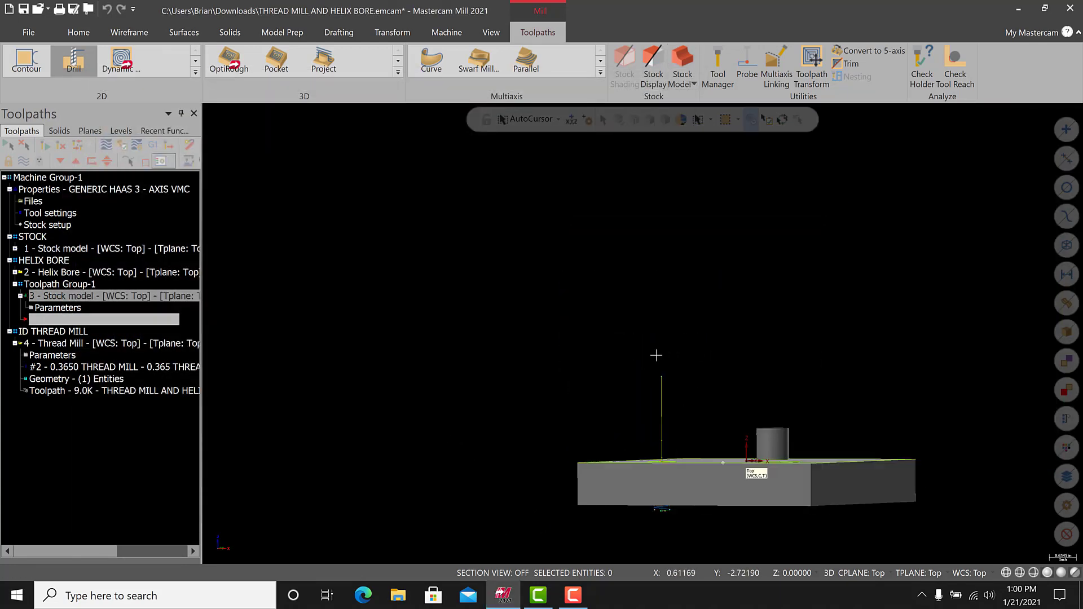
pyautogui.click(25, 164)
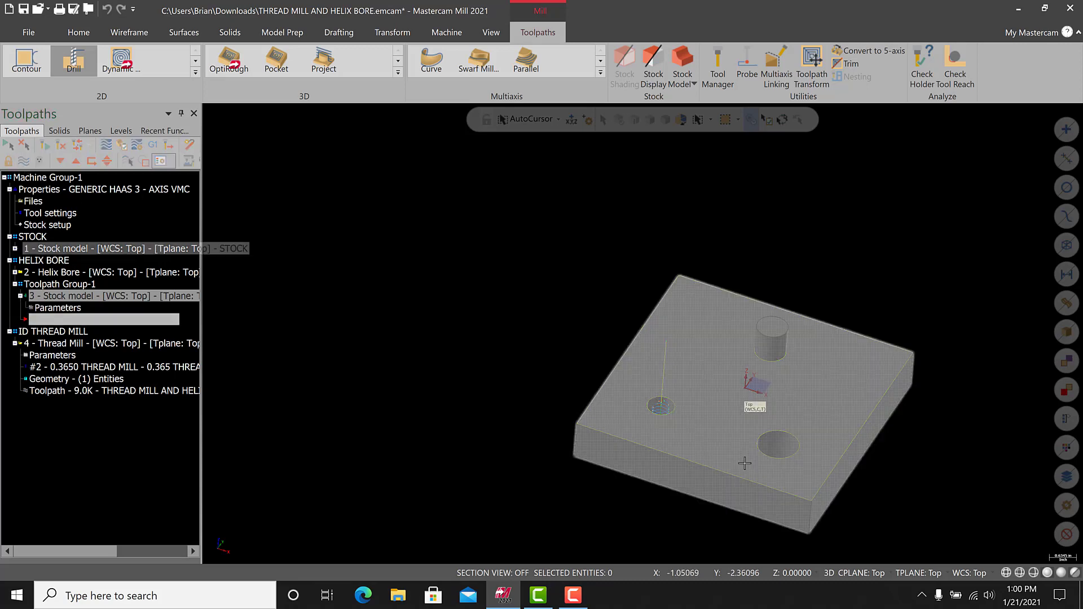
pyautogui.scroll(3, 844, 390)
pyautogui.moveTo(845, 391); pyautogui.dragTo(833, 402, button='middle')
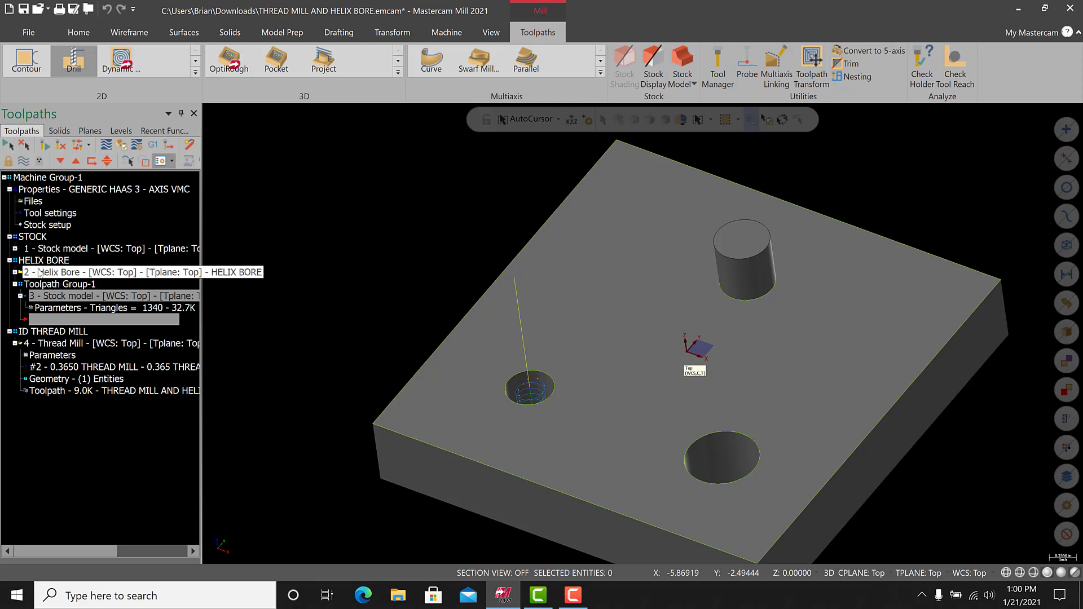
pyautogui.click(23, 161)
pyautogui.moveTo(582, 396)
pyautogui.mouseDown(button='middle')
pyautogui.moveTo(586, 339)
pyautogui.moveTo(587, 423)
pyautogui.mouseUp(button='middle')
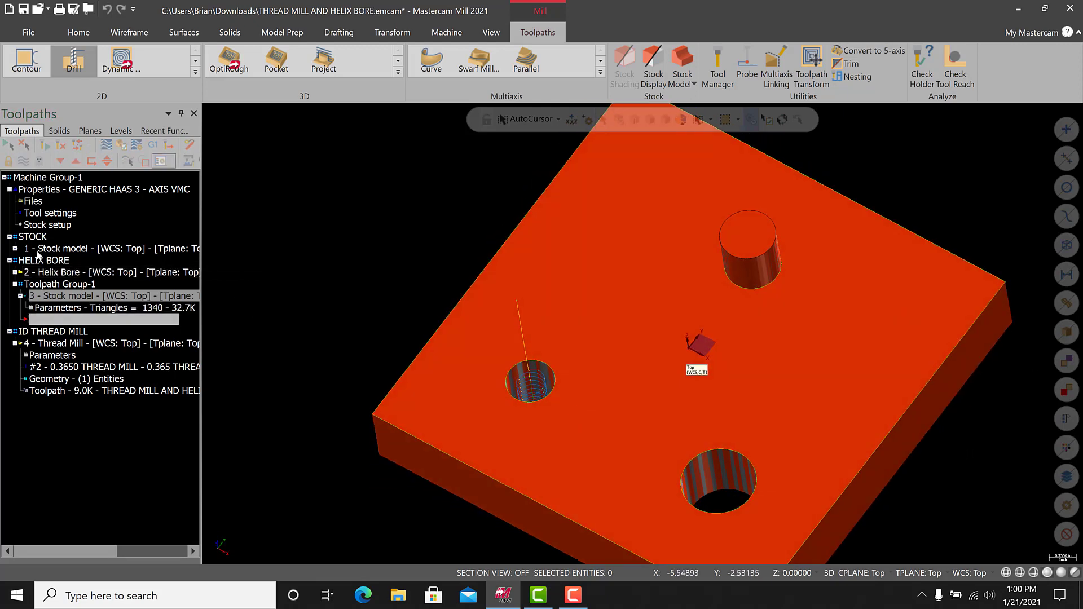
pyautogui.click(57, 248)
pyautogui.click(23, 162)
pyautogui.click(24, 161)
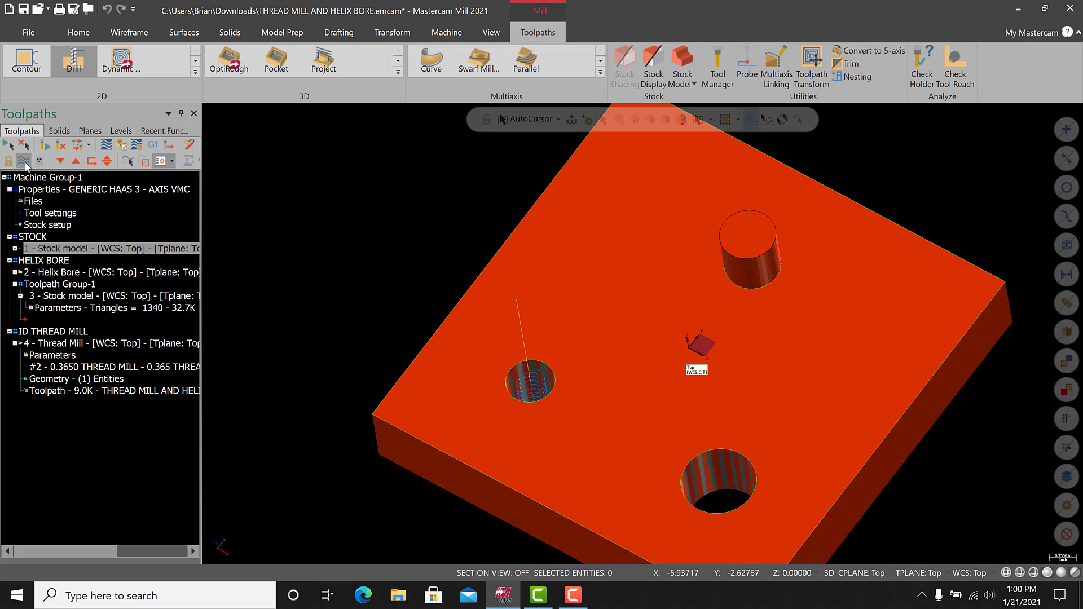
pyautogui.click(24, 162)
pyautogui.click(23, 161)
# - Rename Toolpath Group-1 to 'HELIX BORE STOCK RESULTS'
pyautogui.doubleClick(61, 285)
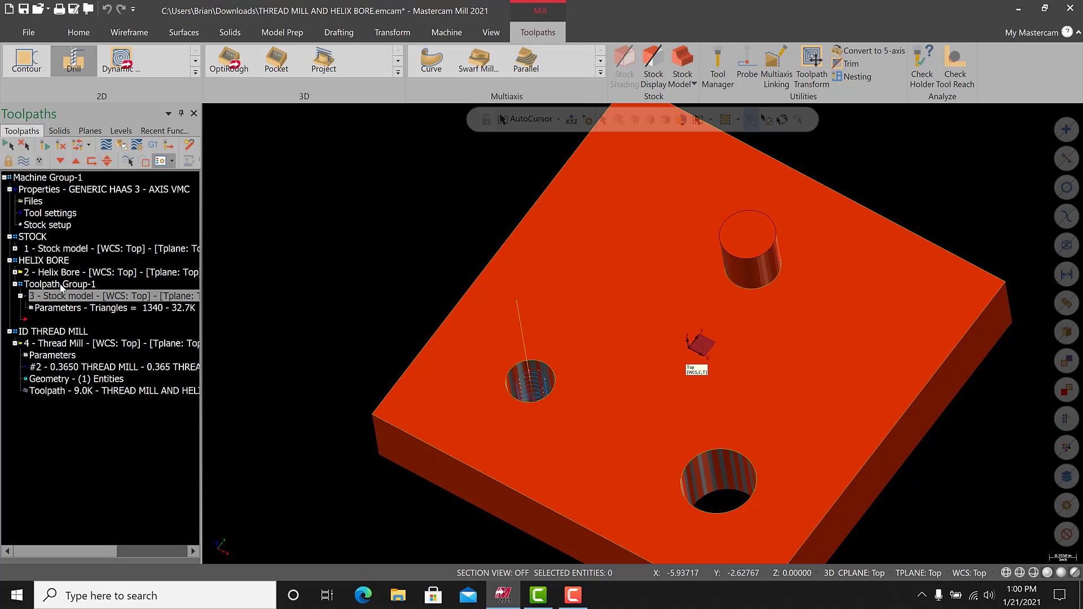
pyautogui.click(62, 287)
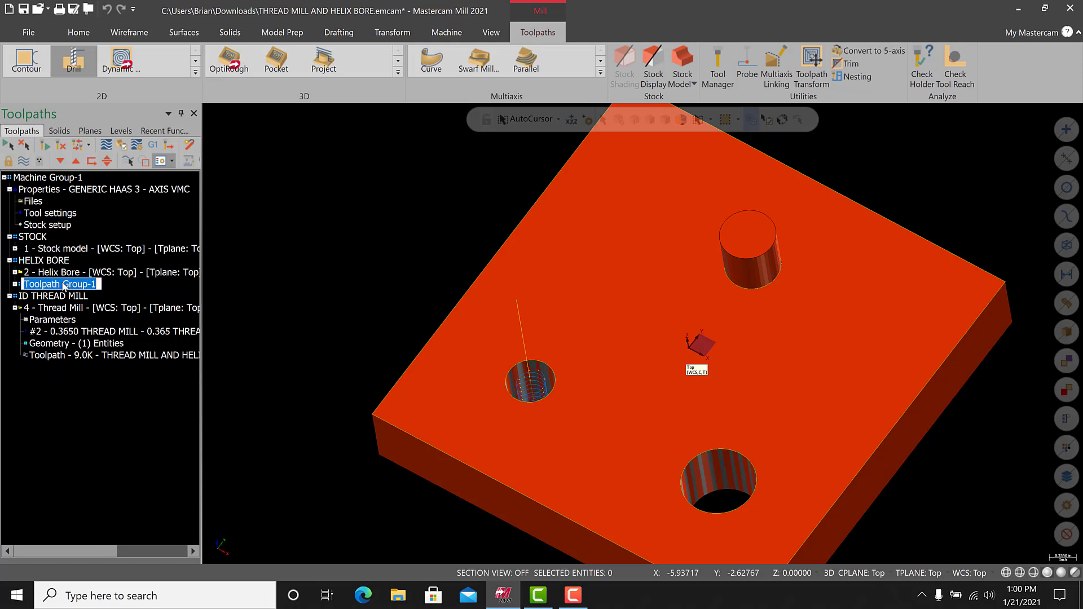
pyautogui.write('HE')
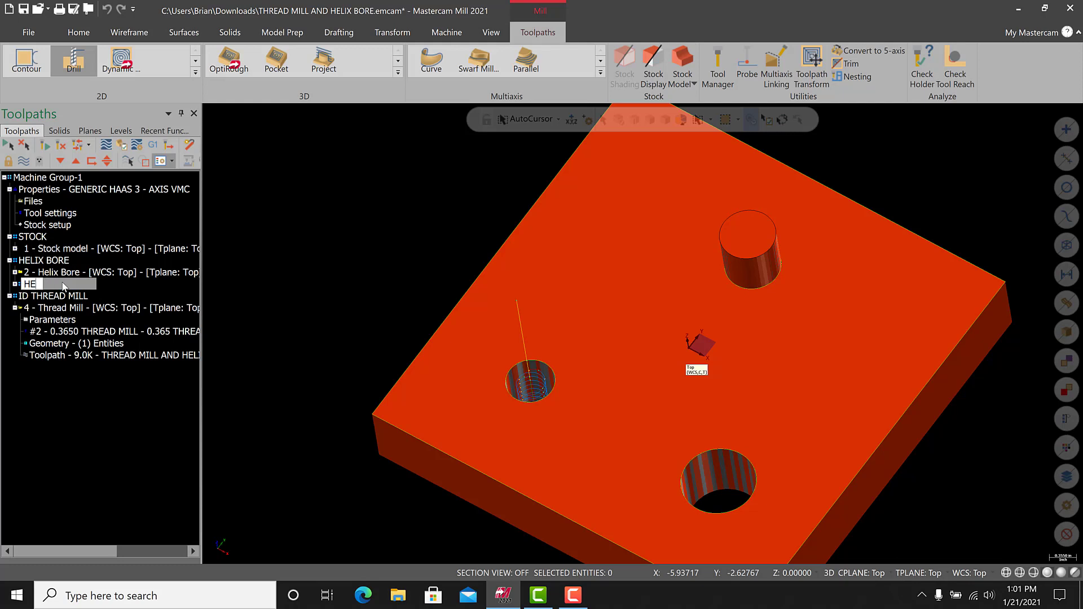
pyautogui.write('LIX BORE STOCK RESULTS')
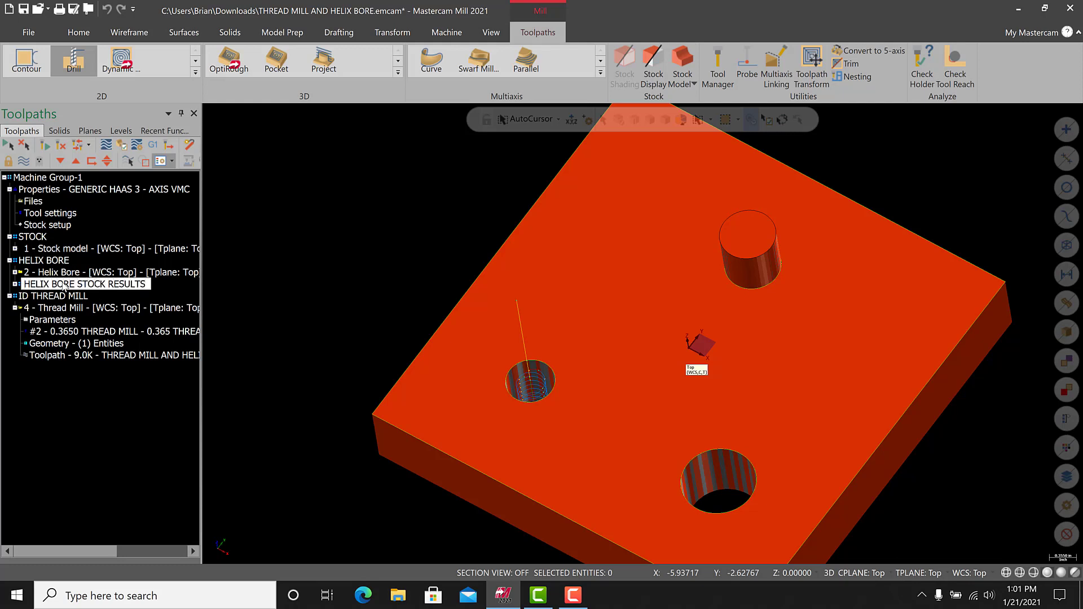
pyautogui.press('Return')
# - Make the ID THREAD MILL simulation start from the AFTER HELIX BORE stock model, with Thread Mill selected
pyautogui.click(427, 351)
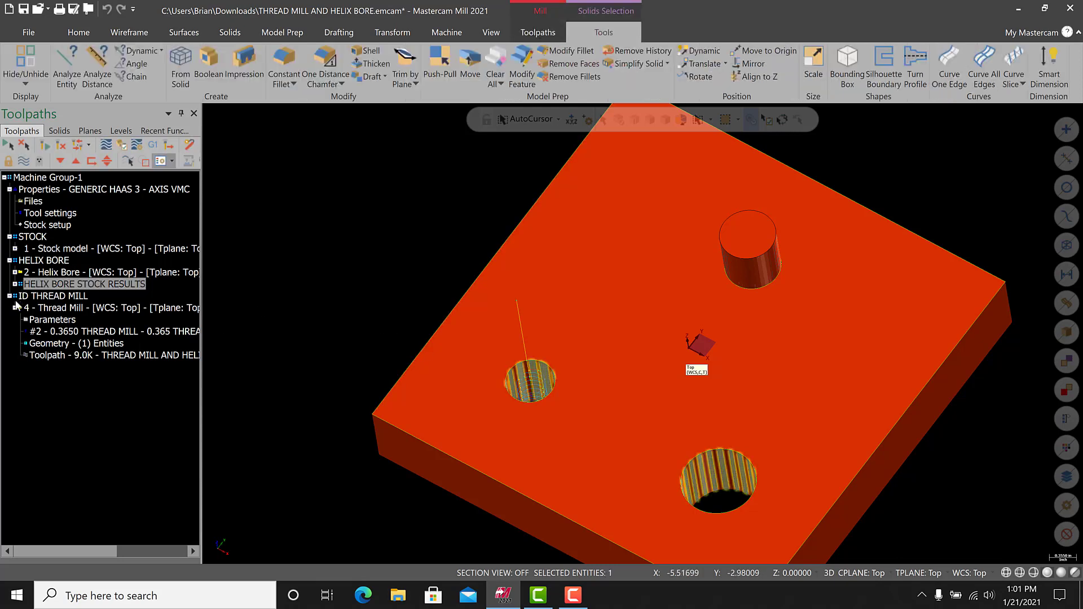
pyautogui.click(43, 296)
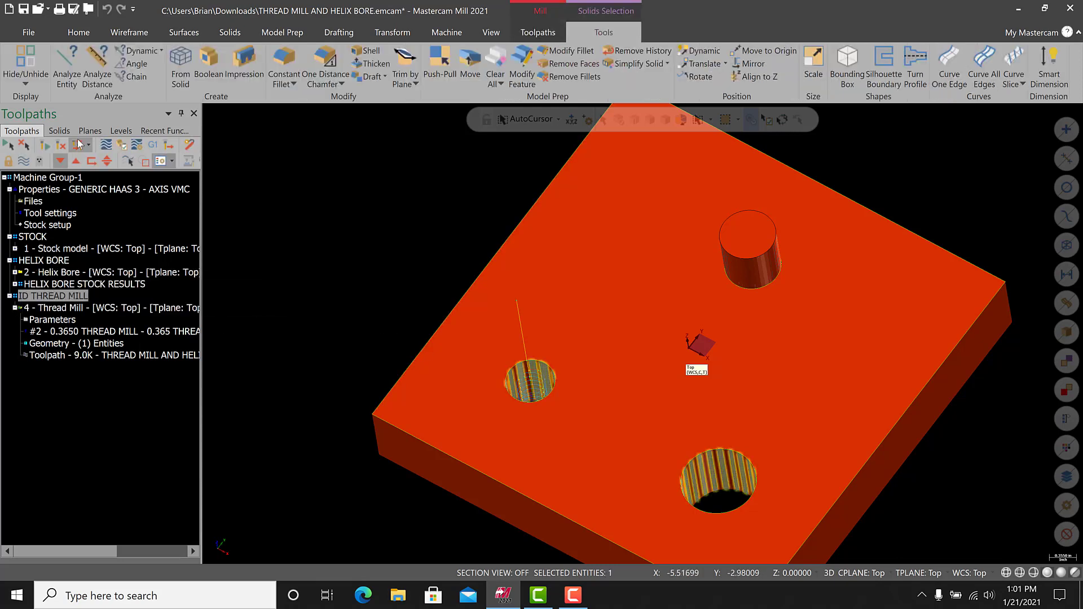
pyautogui.click(136, 147)
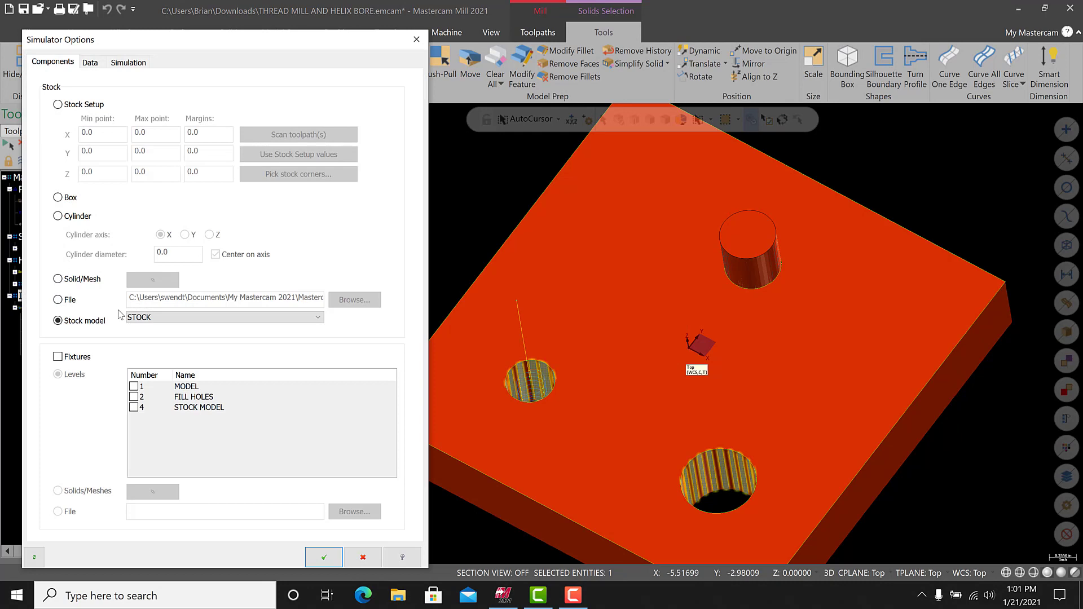
pyautogui.click(136, 318)
pyautogui.click(161, 337)
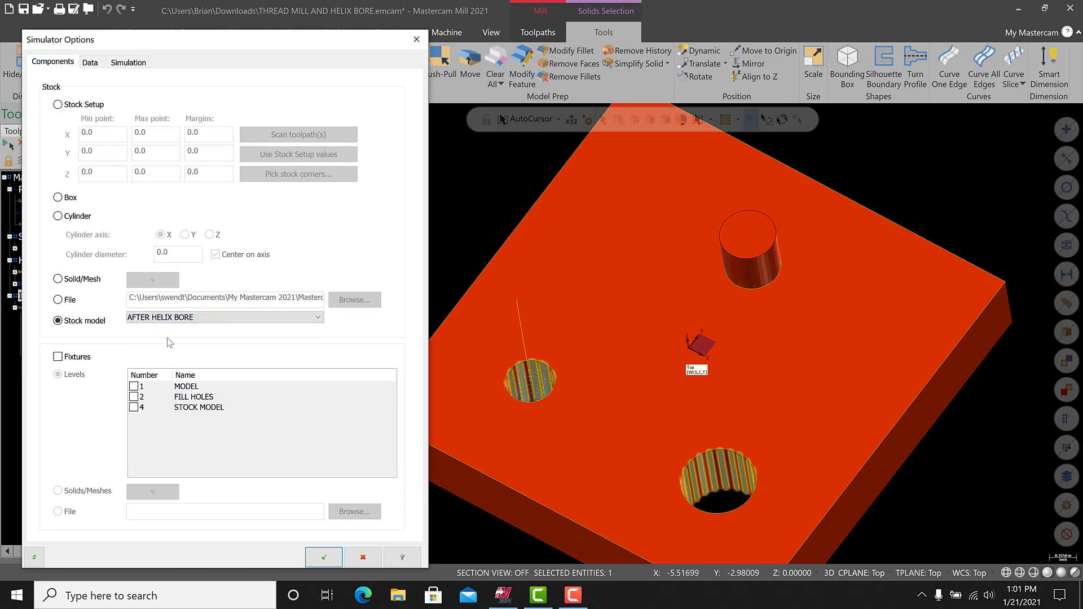
pyautogui.click(324, 557)
pyautogui.click(54, 312)
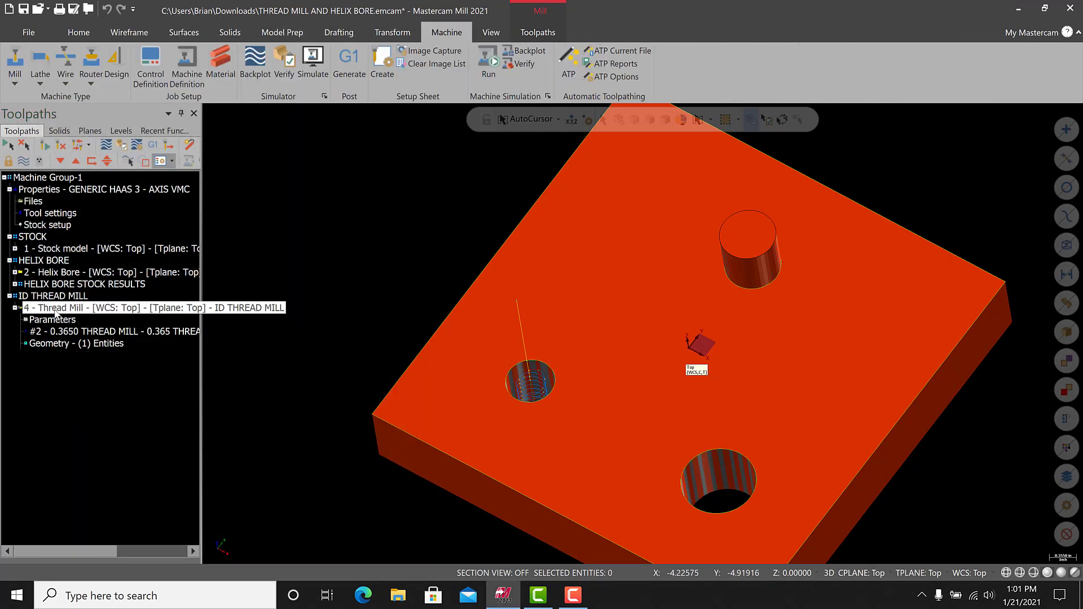
# - Verify the Thread Mill toolpath in a maximized Simulator through all 22 moves
pyautogui.click(122, 144)
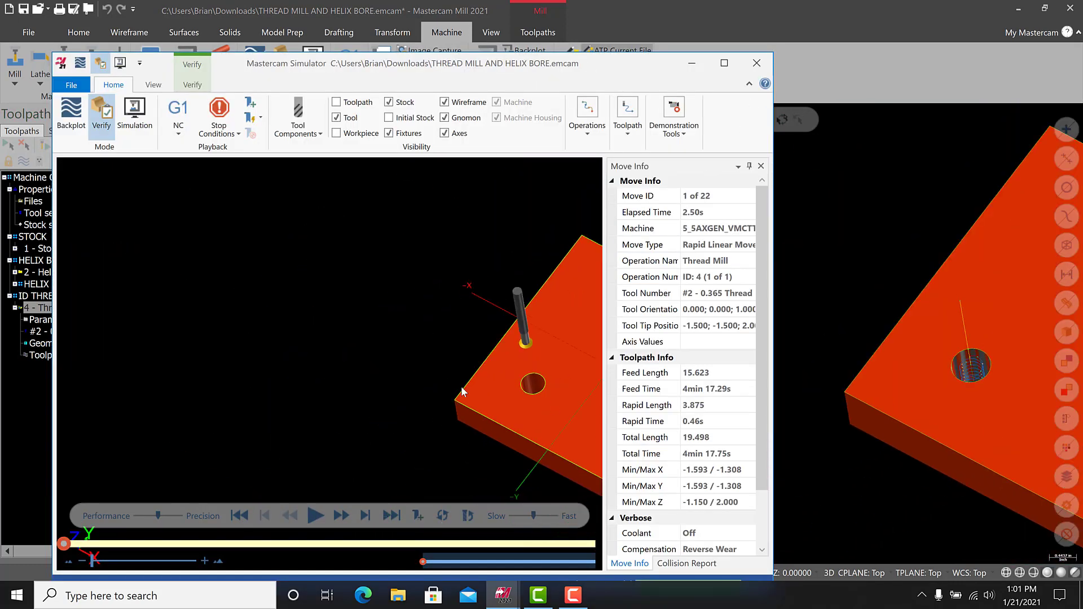
pyautogui.click(724, 62)
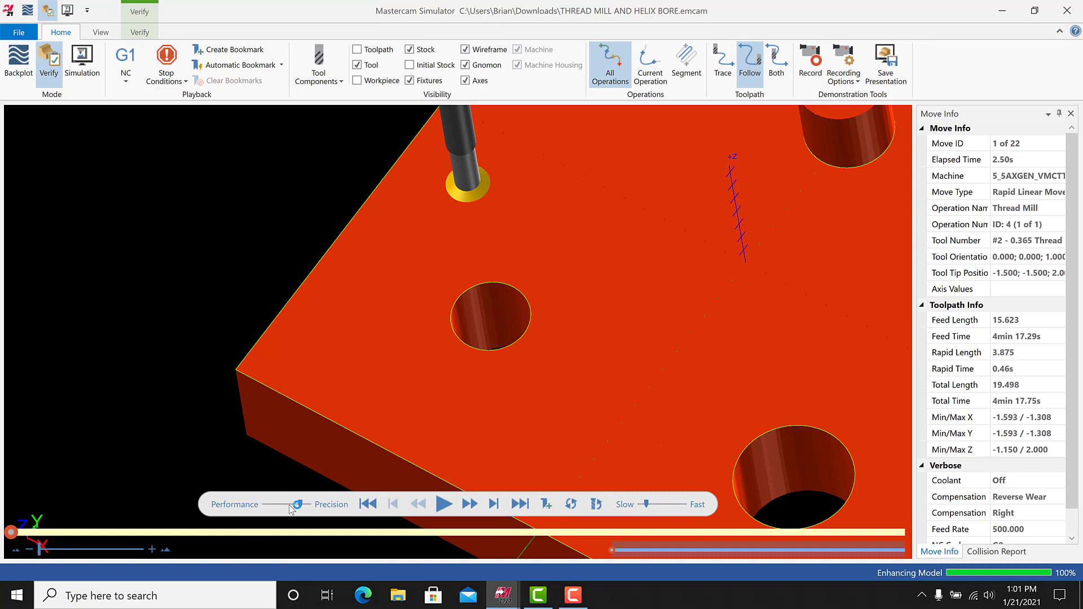
pyautogui.click(443, 505)
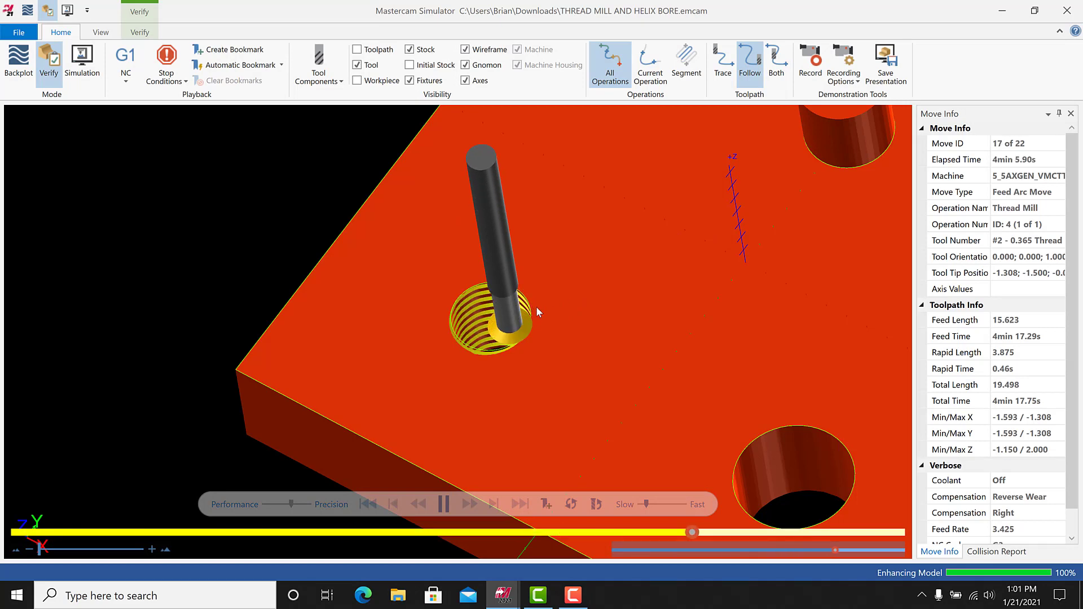
# - Inspect the threaded bore from Top view and an oblique orbit
pyautogui.scroll(3, 499, 326)
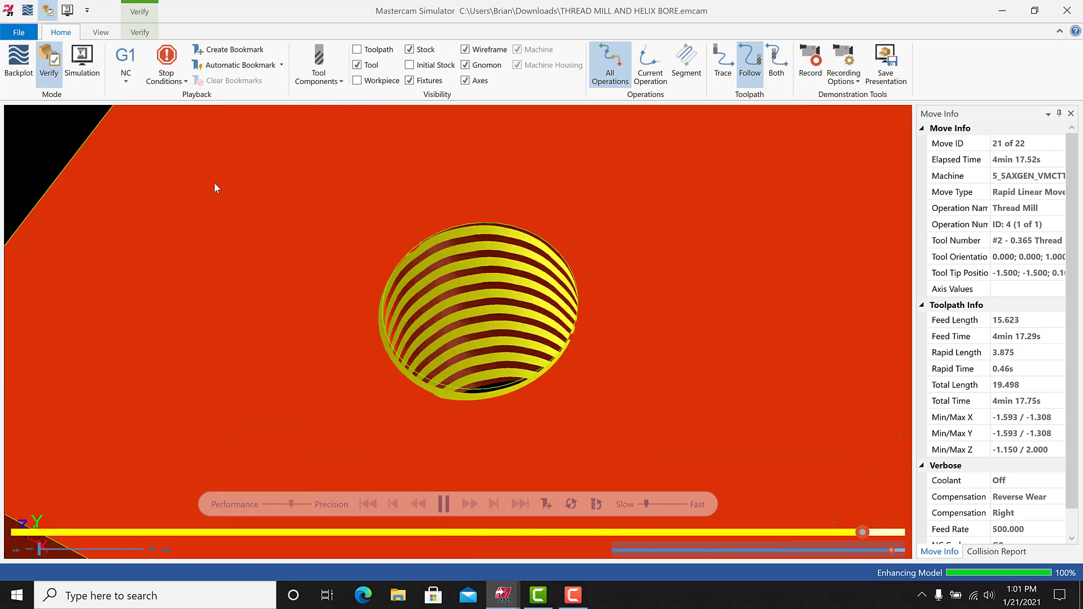
pyautogui.rightClick(140, 181)
pyautogui.click(172, 254)
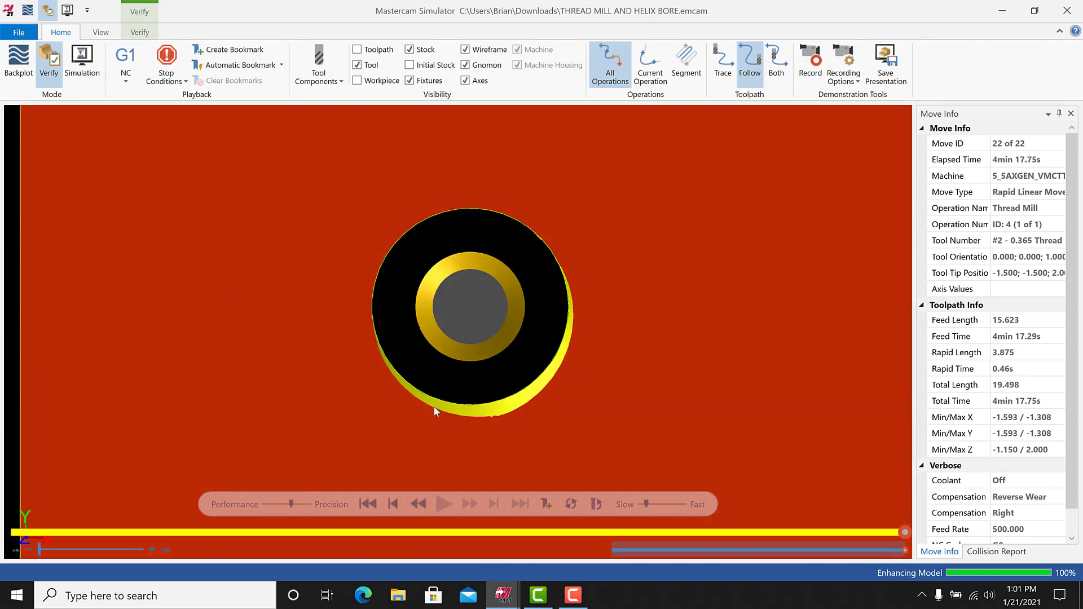
pyautogui.moveTo(552, 374); pyautogui.dragTo(598, 316, button='middle')
pyautogui.scroll(-3, 668, 269)
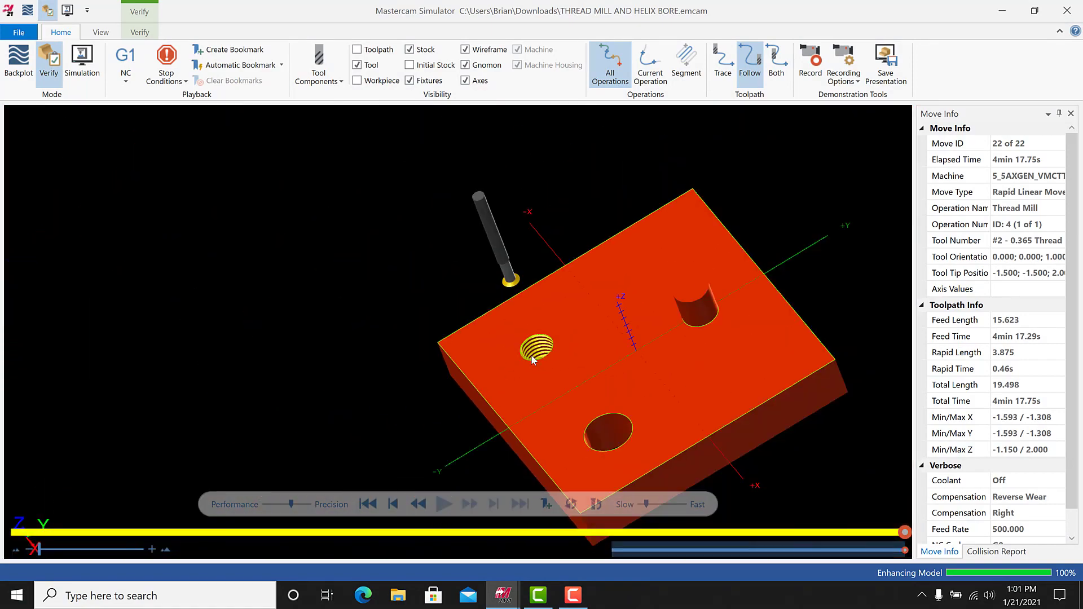
pyautogui.scroll(3, 668, 269)
# - Turn off Override geometry diameter so Thread Mill uses the hole's 0.656 major diameter, then re-verify
pyautogui.hotkey('alt', 'Tab')
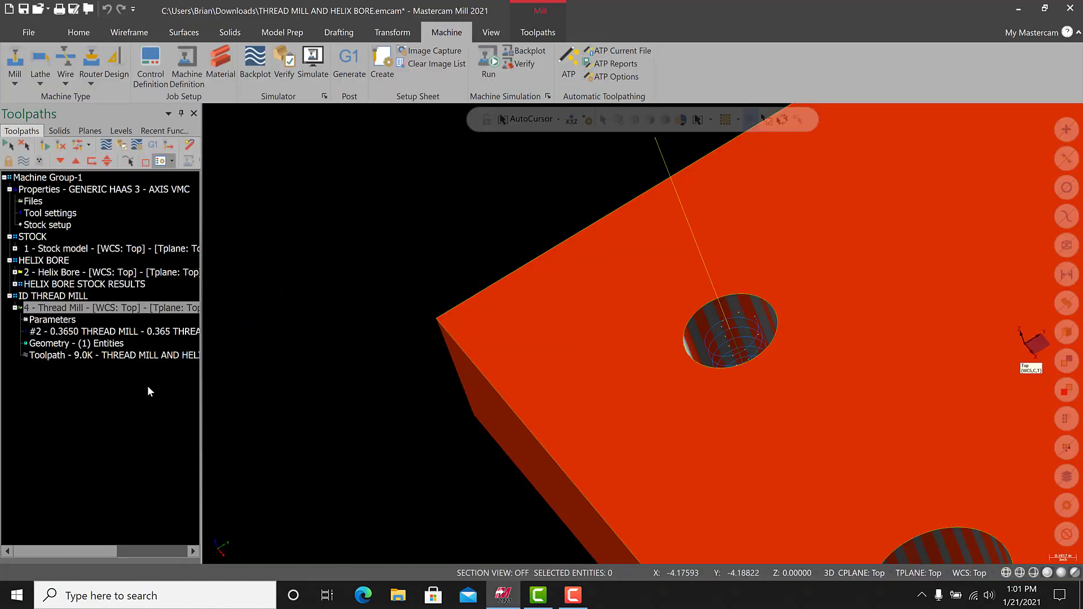
pyautogui.click(64, 321)
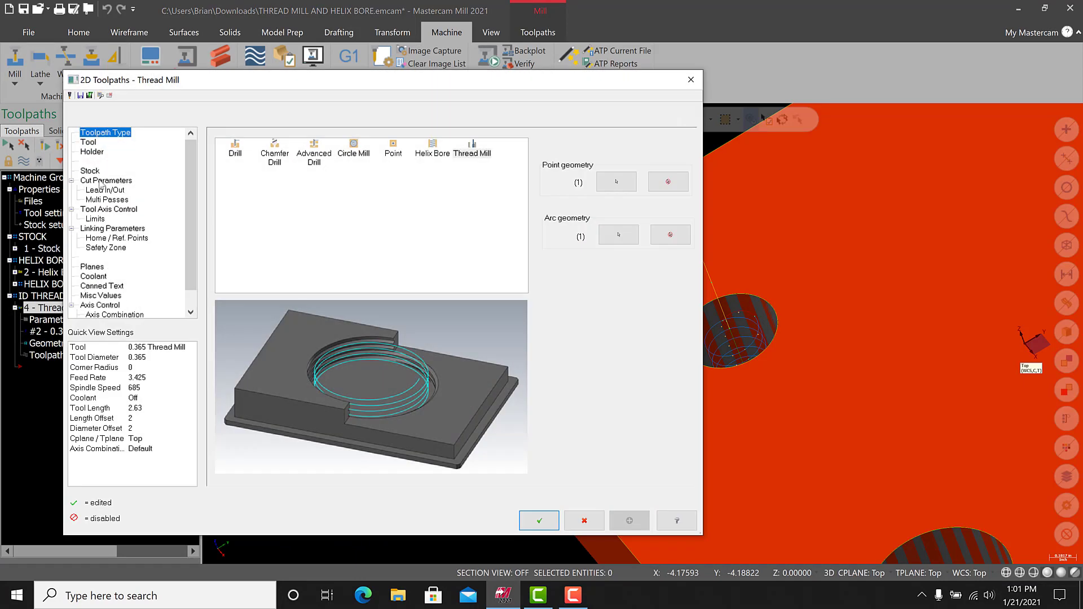
pyautogui.click(106, 181)
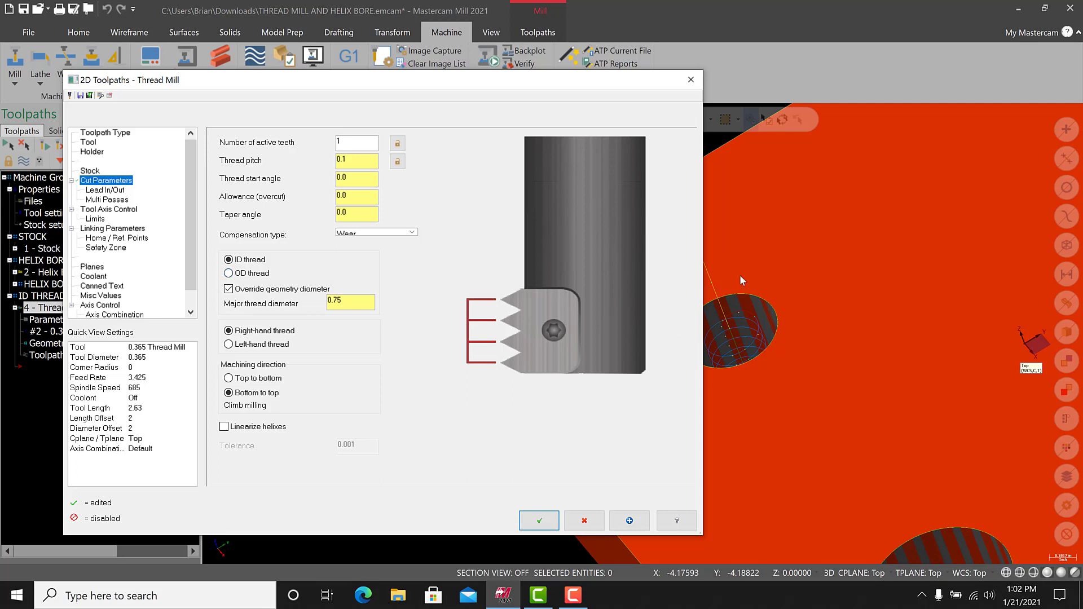
pyautogui.click(228, 289)
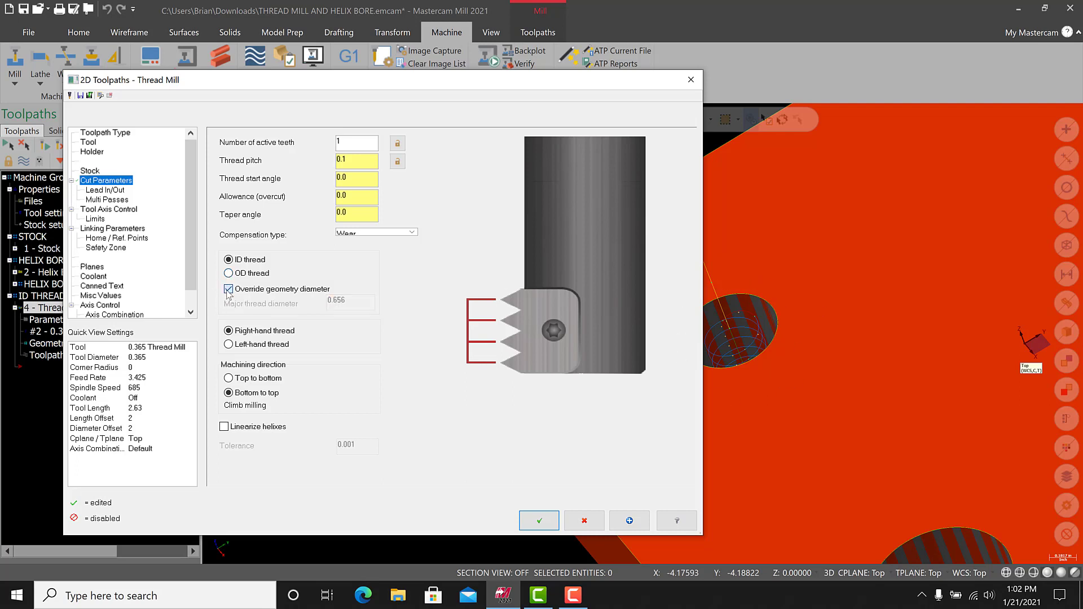
pyautogui.click(539, 521)
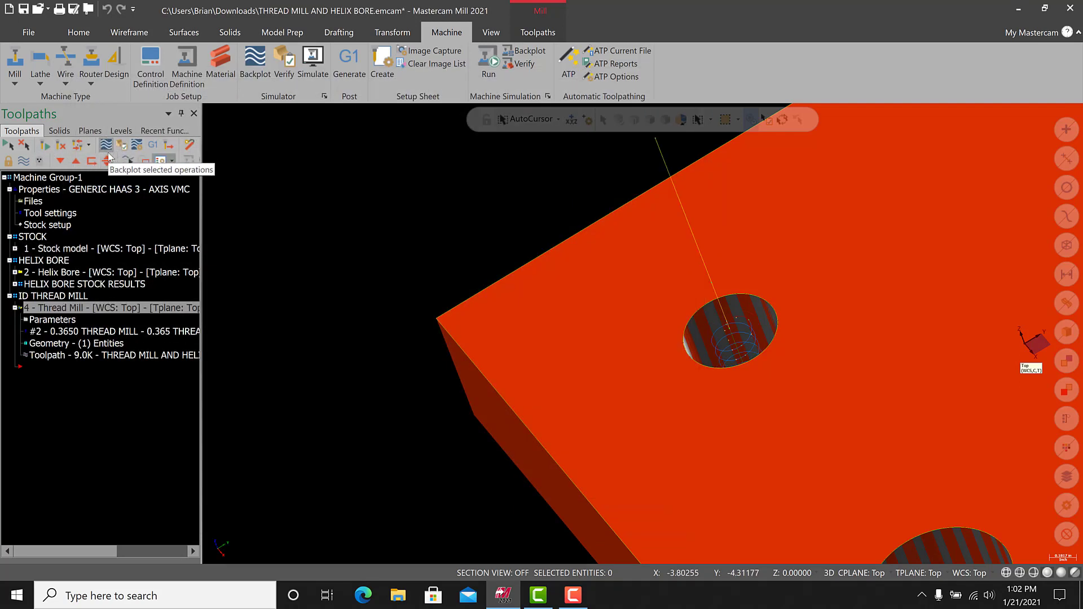
pyautogui.click(121, 145)
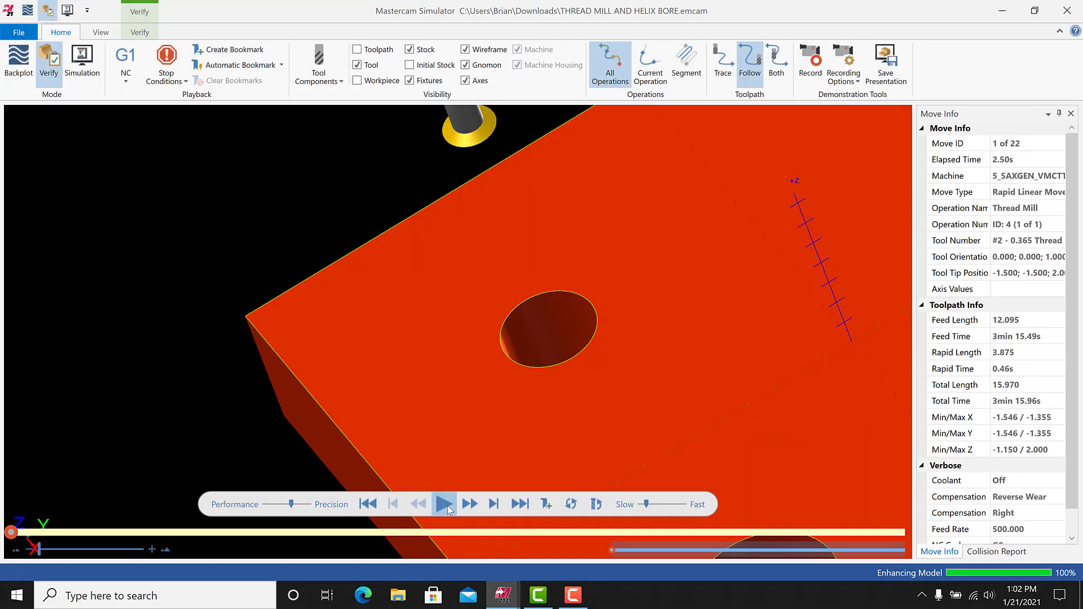
# - Replay the regenerated 0.656 toolpath at Fast speed, inspect the unthreaded hole, and close the Simulator
pyautogui.click(447, 505)
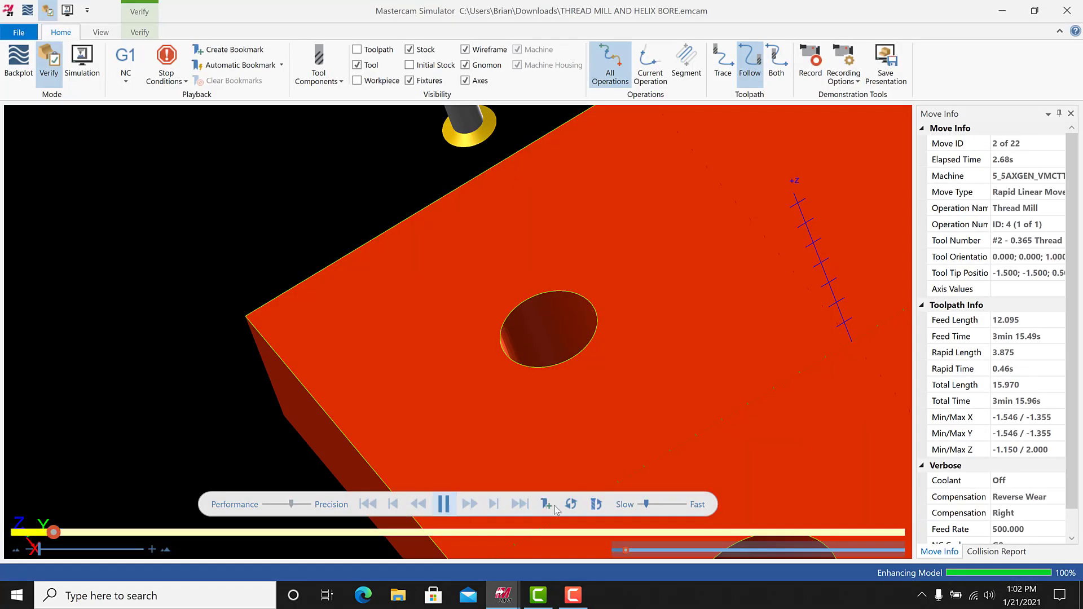
pyautogui.click(691, 506)
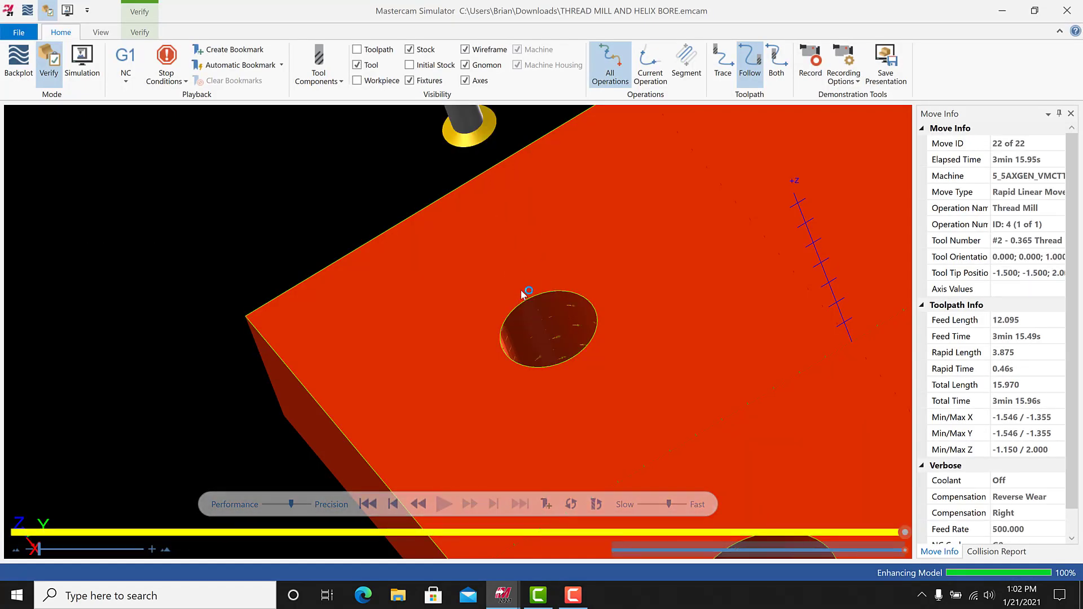
pyautogui.scroll(3, 577, 366)
pyautogui.moveTo(576, 366)
pyautogui.mouseDown(button='middle')
pyautogui.moveTo(602, 384)
pyautogui.moveTo(553, 343)
pyautogui.moveTo(534, 355)
pyautogui.moveTo(559, 367)
pyautogui.mouseUp(button='middle')
pyautogui.click(1067, 10)
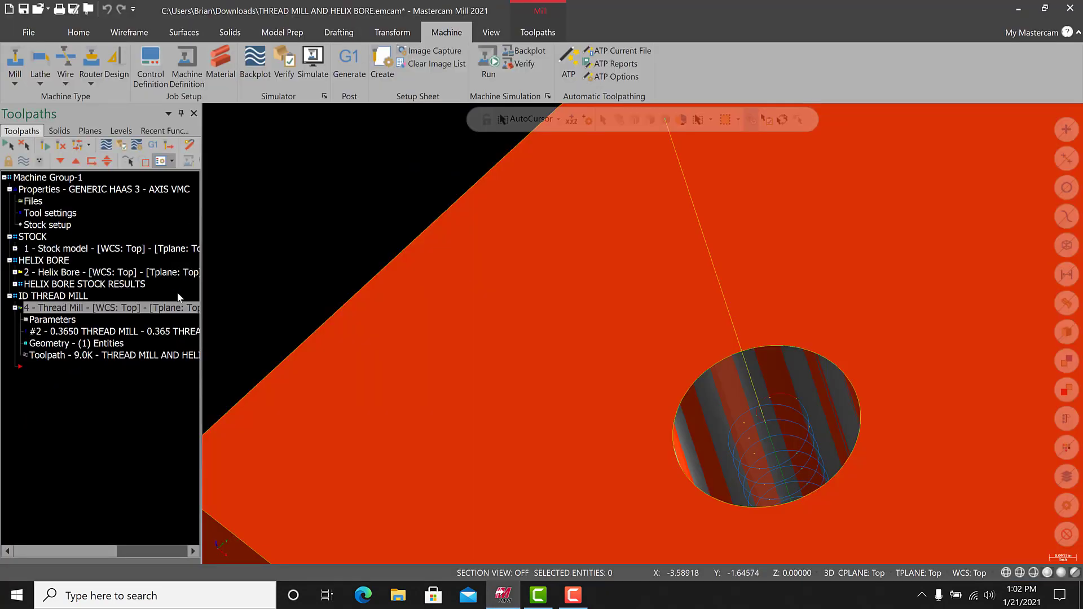
# - Re-enable Override geometry diameter on Thread Mill with a 0.75 major thread diameter
pyautogui.click(58, 317)
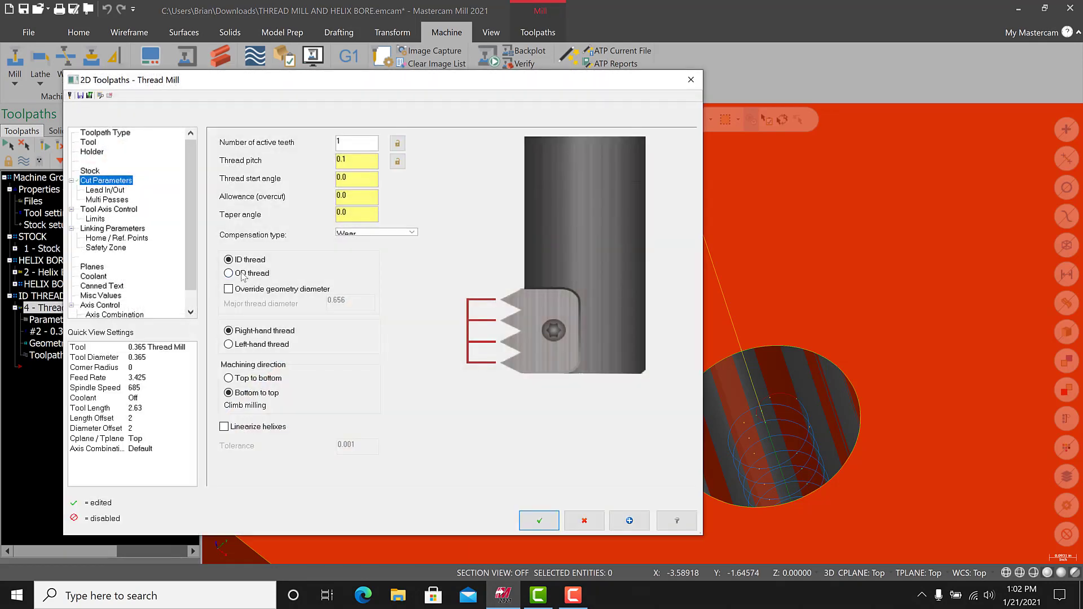
pyautogui.click(228, 289)
pyautogui.press('Tab')
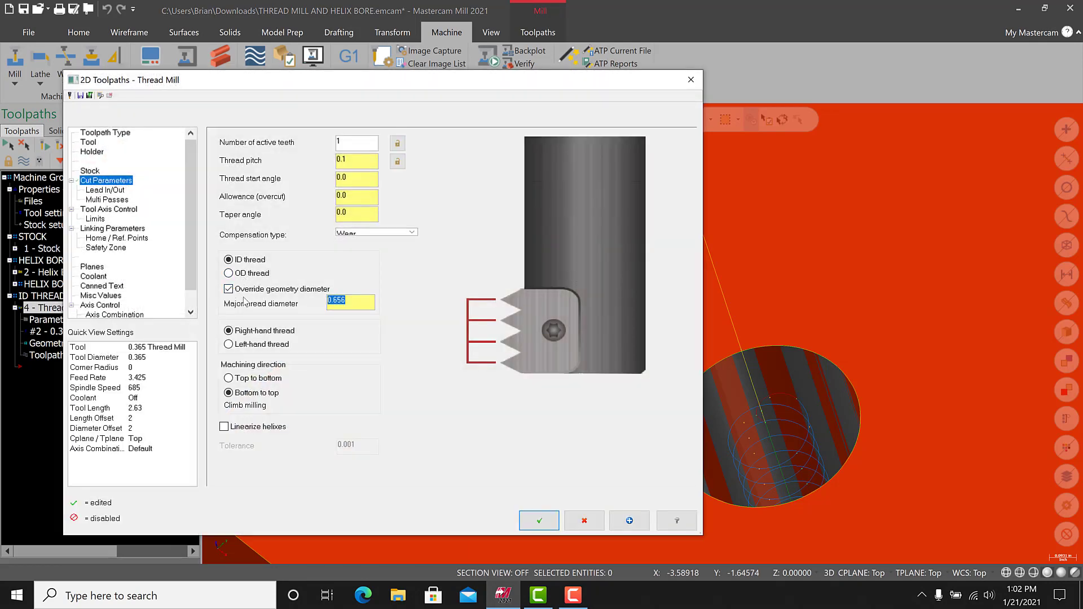
pyautogui.write('.75')
pyautogui.press('BackSpace')
pyautogui.write('.74')
pyautogui.click(540, 523)
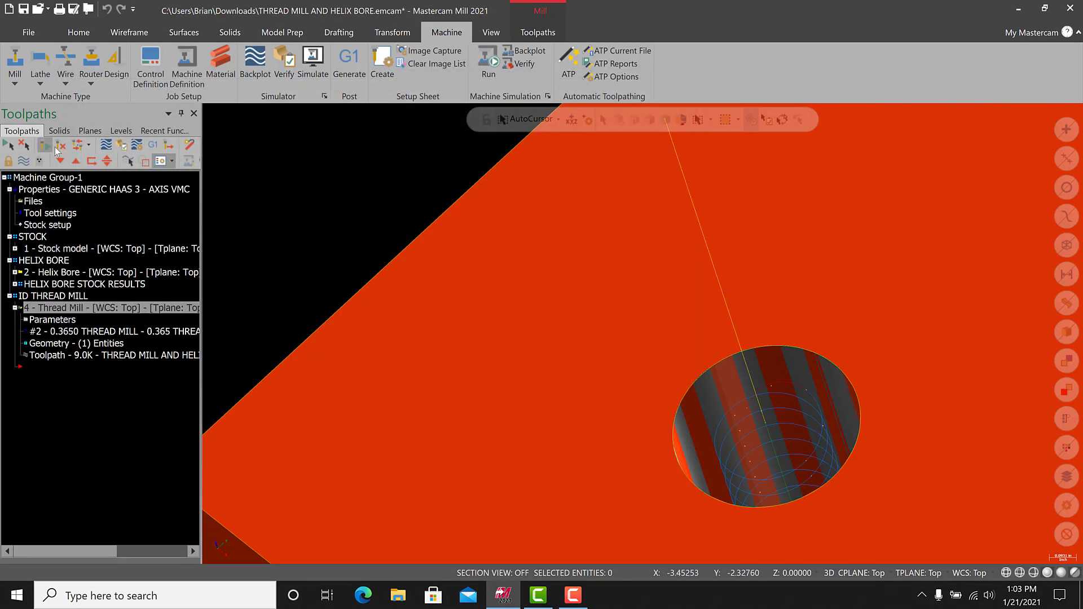
# - Verify all 22 moves of the 0.75-diameter Thread Mill and inspect the cut threads
pyautogui.click(121, 145)
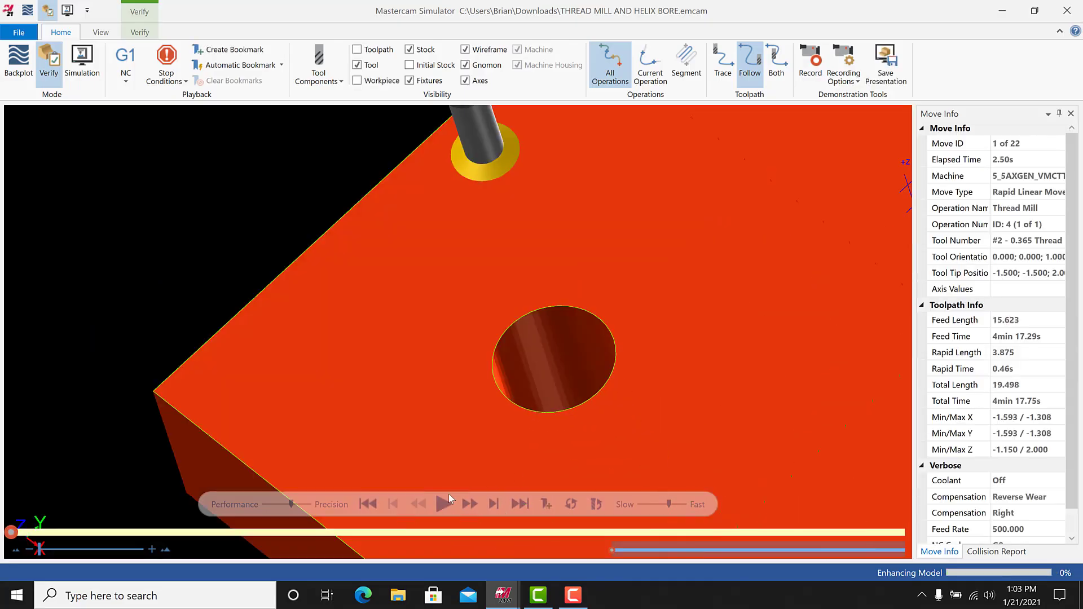
pyautogui.click(446, 501)
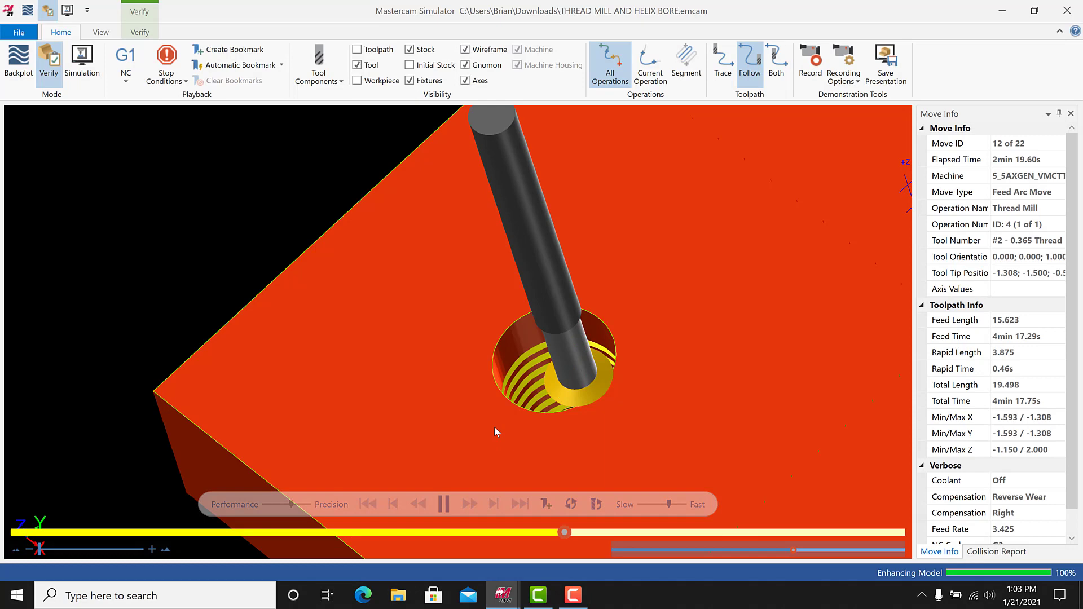
pyautogui.moveTo(583, 375)
pyautogui.mouseDown(button='middle')
pyautogui.moveTo(618, 386)
pyautogui.moveTo(564, 391)
pyautogui.moveTo(593, 386)
pyautogui.mouseUp(button='middle')
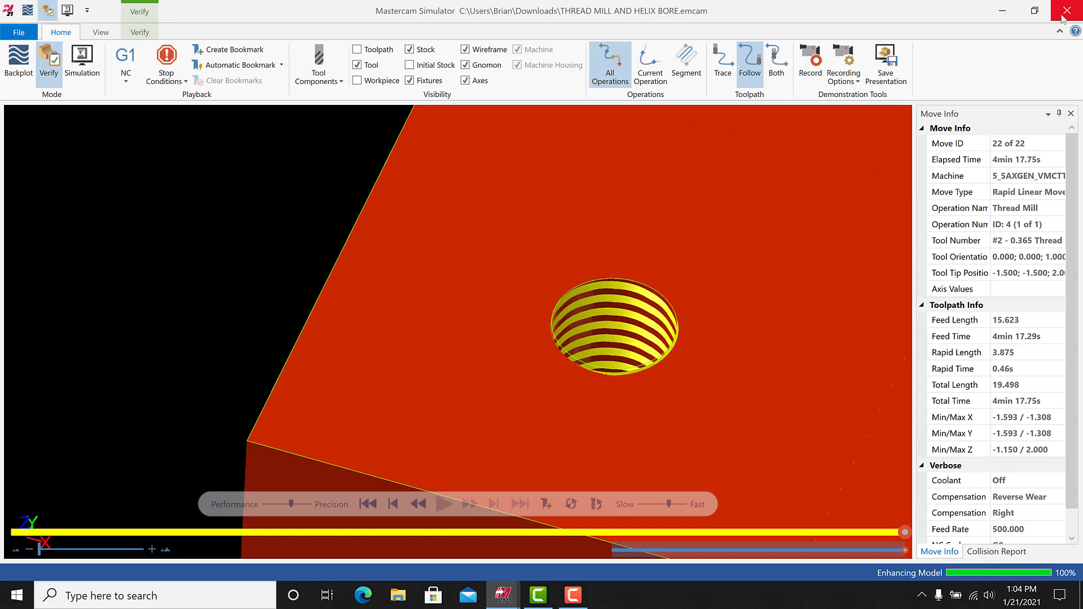
pyautogui.scroll(-5, 548, 251)
pyautogui.click(1068, 10)
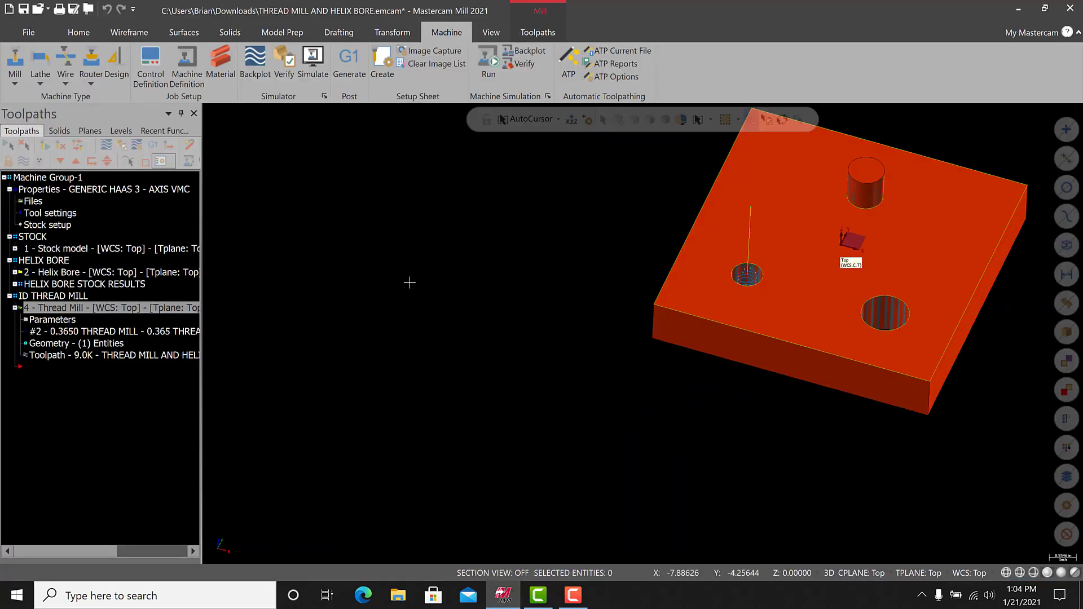
pyautogui.scroll(2, 987, 314)
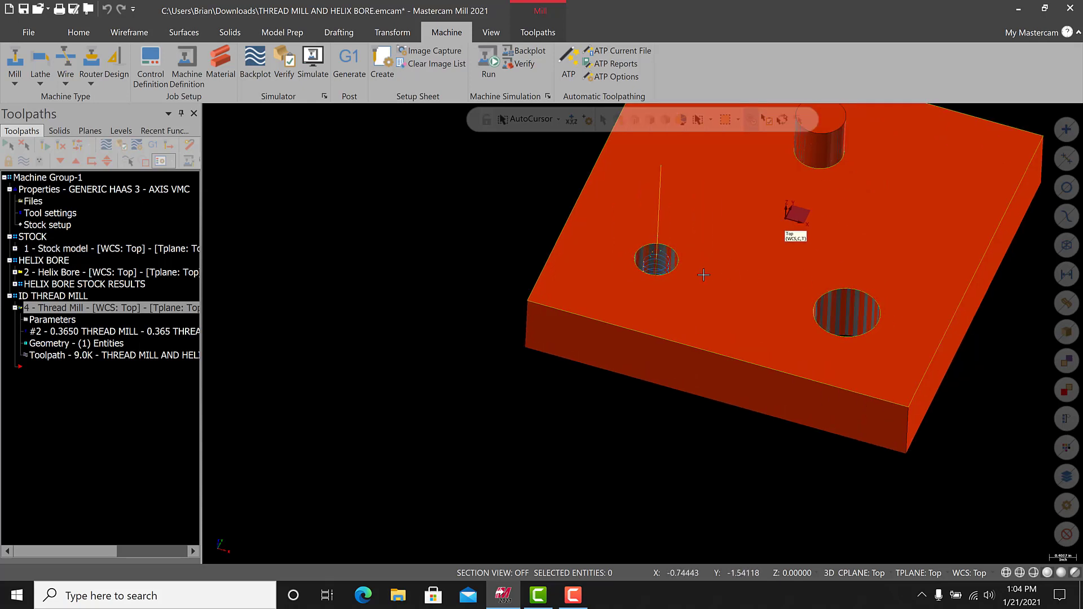
pyautogui.scroll(-2, 816, 140)
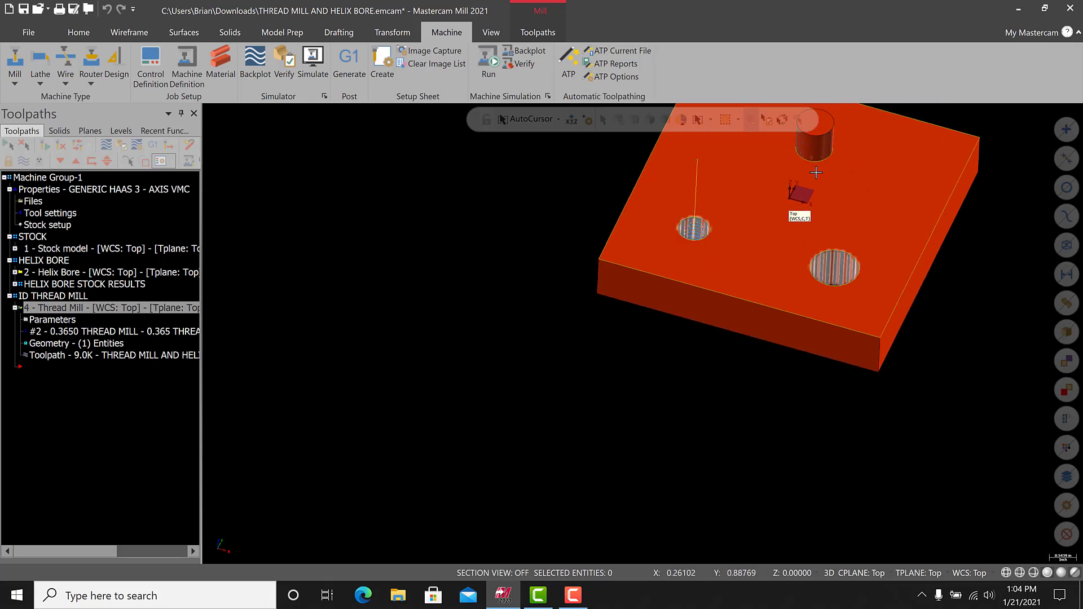
pyautogui.click(586, 600)
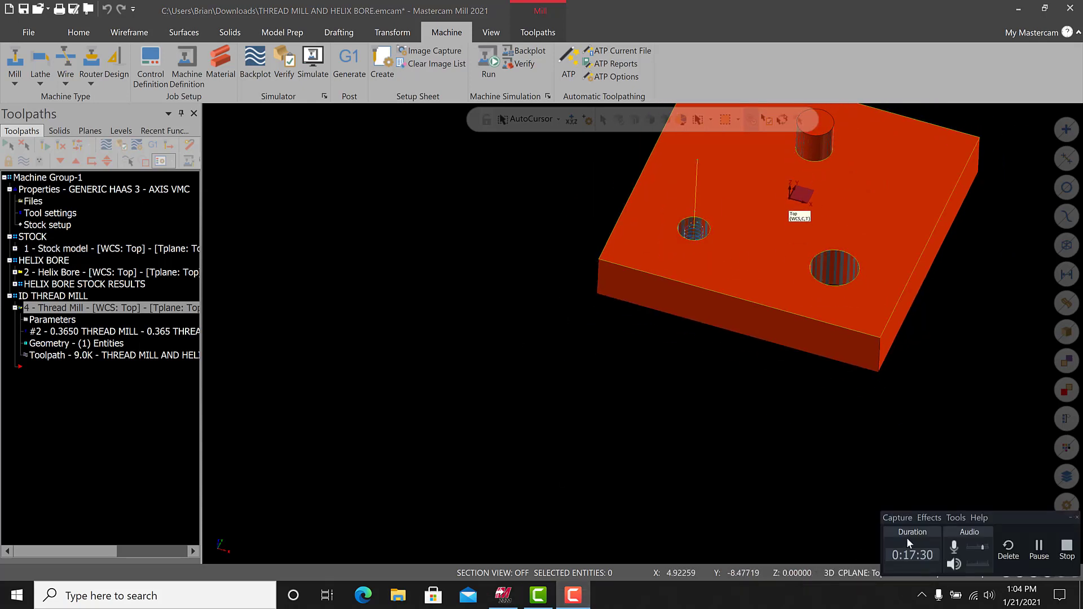